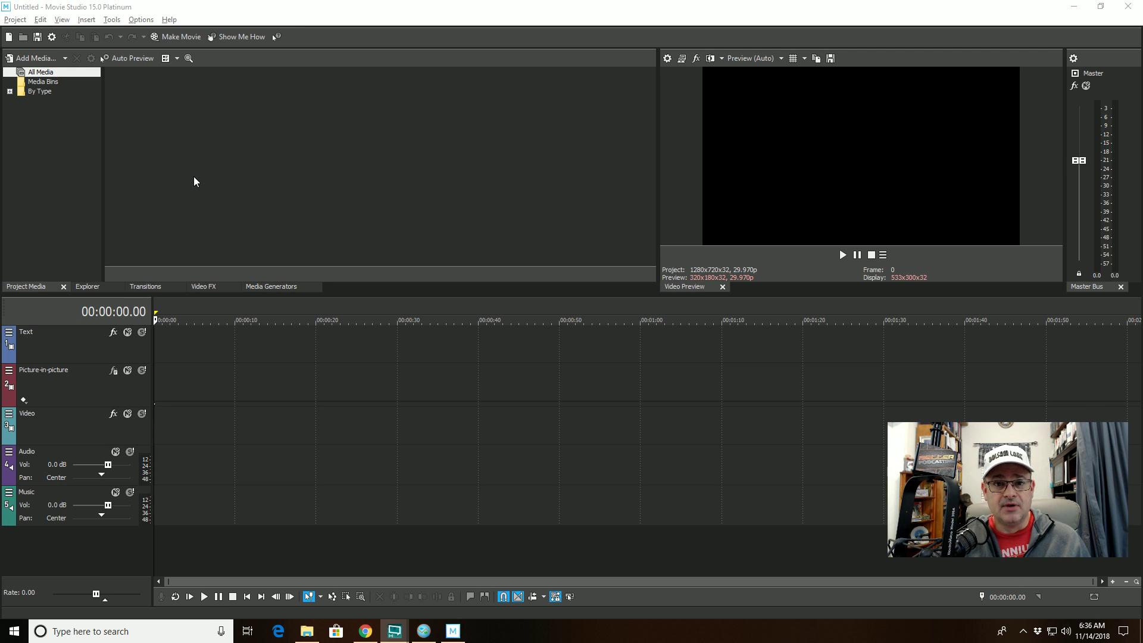
# - Open the recent project LoS Video Template.vf and place the timeline cursor at about 00:00:17:06 on the Video track
pyautogui.click(15, 21)
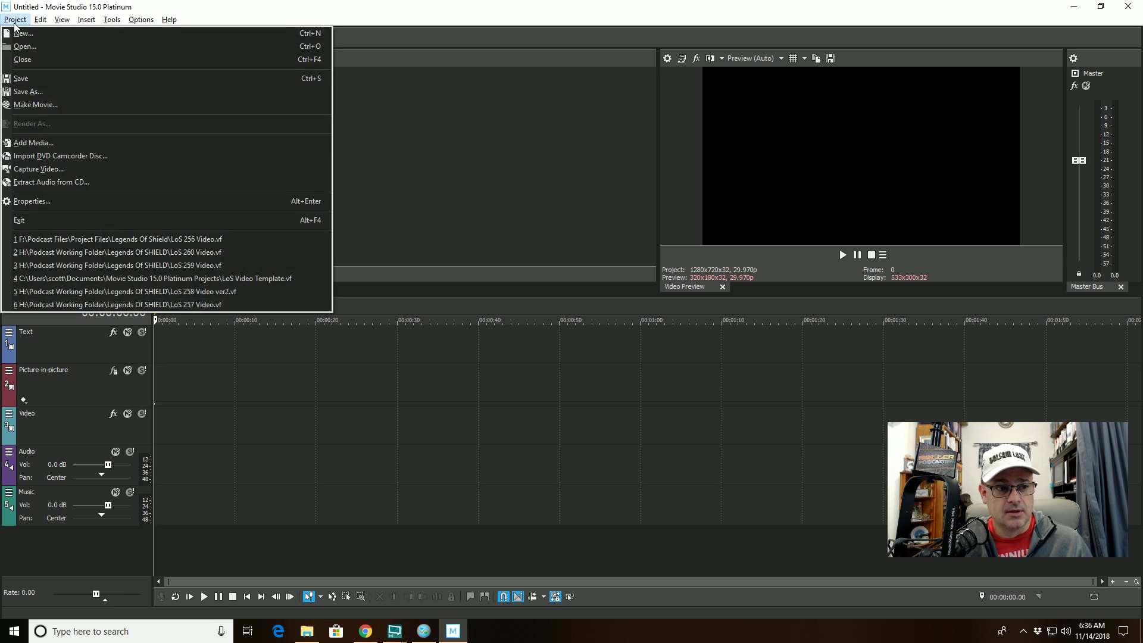
pyautogui.click(115, 280)
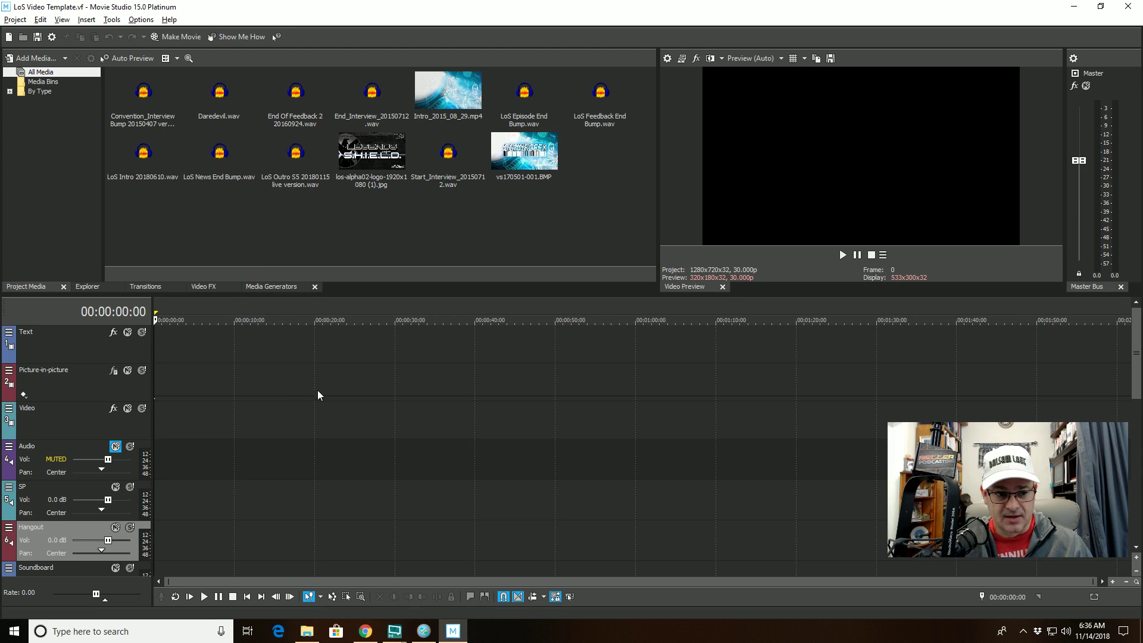
pyautogui.click(292, 435)
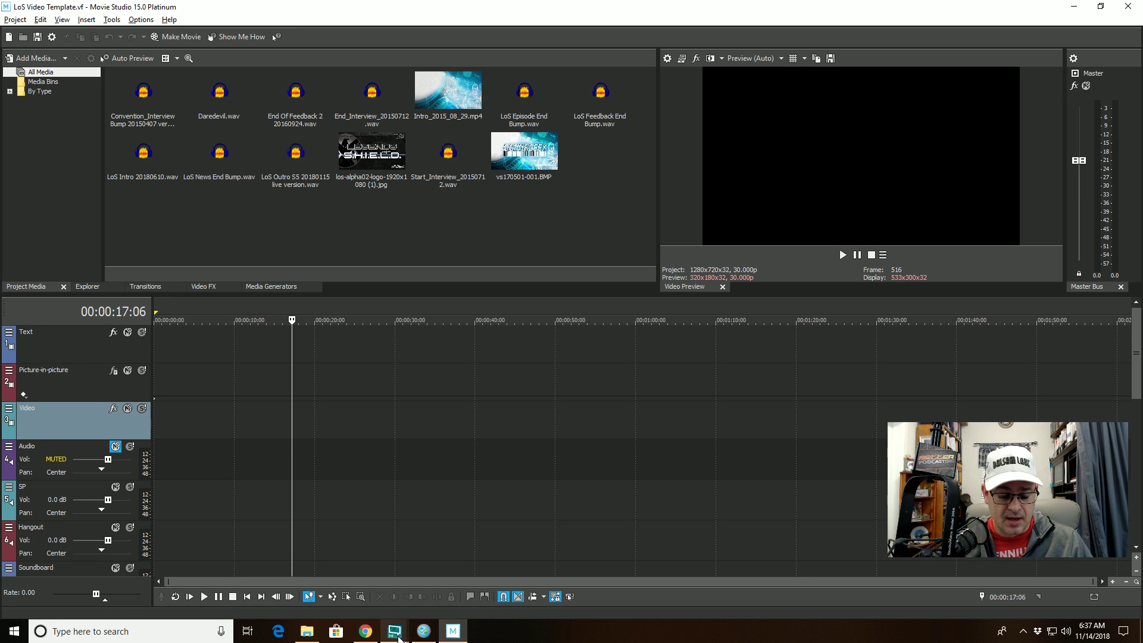
# - Switch to File Explorer and look over the ZOOM0014 Tr1, Tr2 and Tr4 LoS261 recordings in the Legends Of SHIELD folder
pyautogui.click(307, 631)
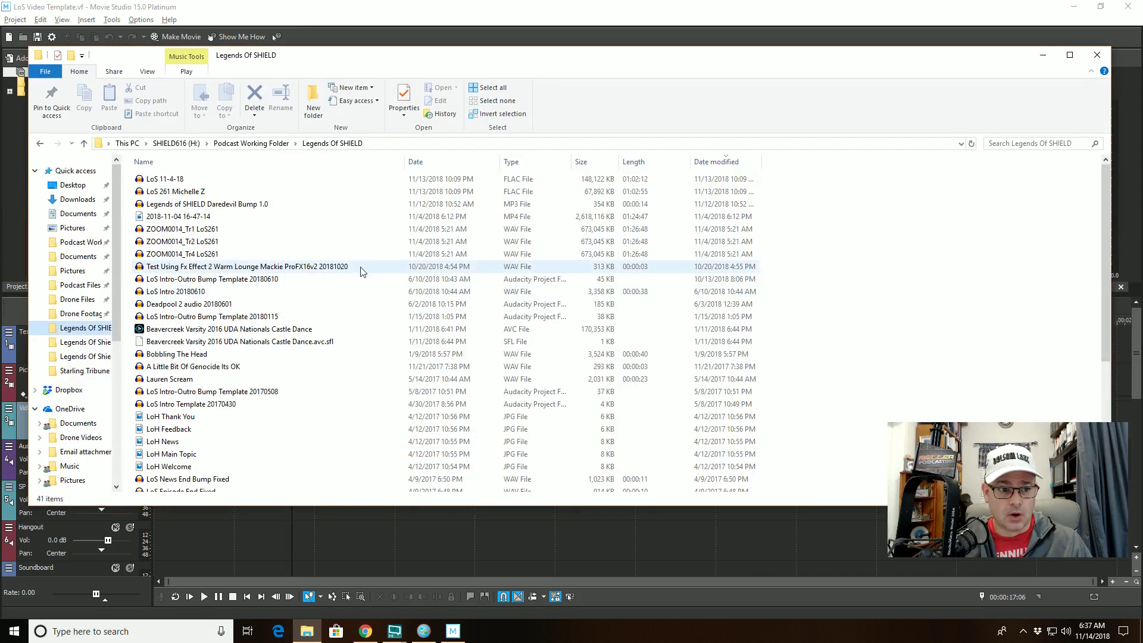
pyautogui.click(306, 228)
pyautogui.keyDown('ctrl'); pyautogui.click(306, 254); pyautogui.keyUp('ctrl')
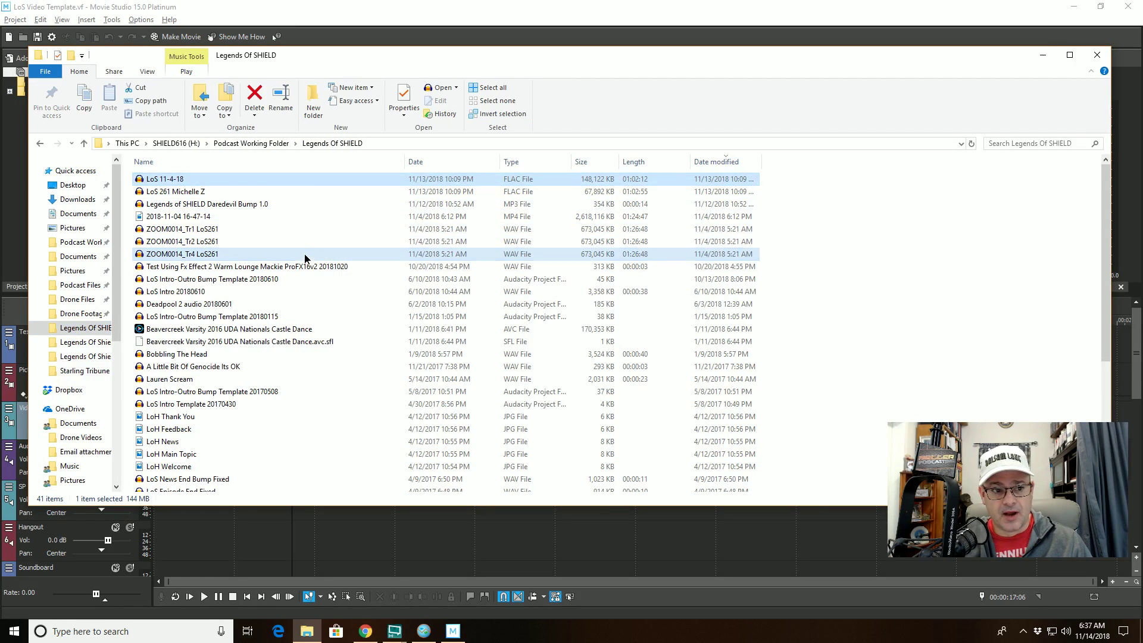
pyautogui.click(300, 244)
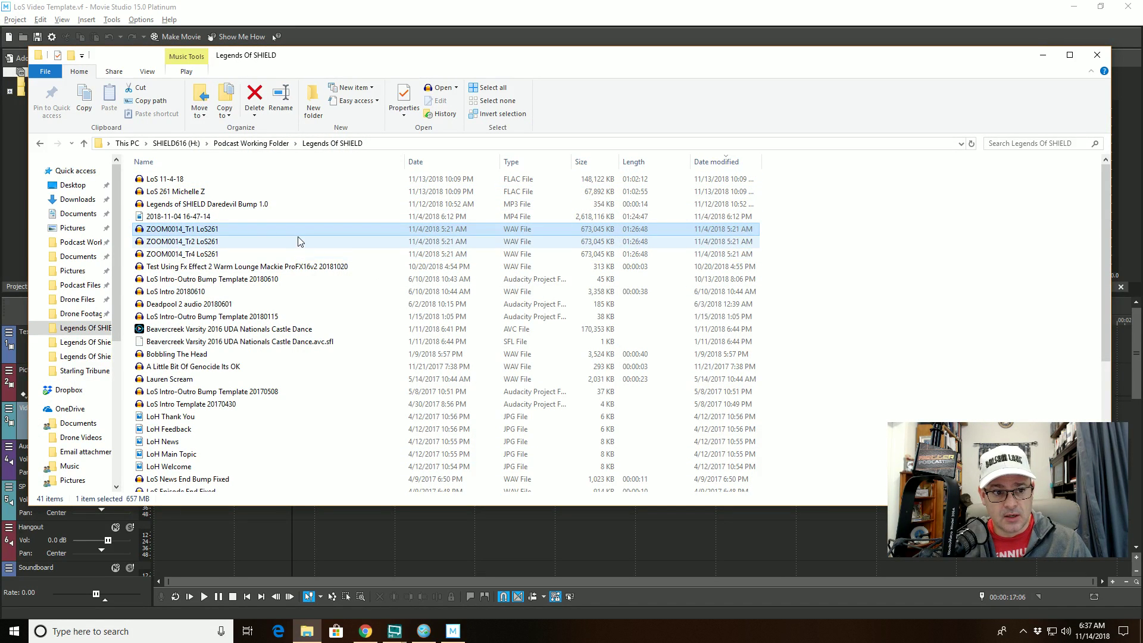
pyautogui.keyDown('ctrl'); pyautogui.click(297, 231); pyautogui.keyUp('ctrl')
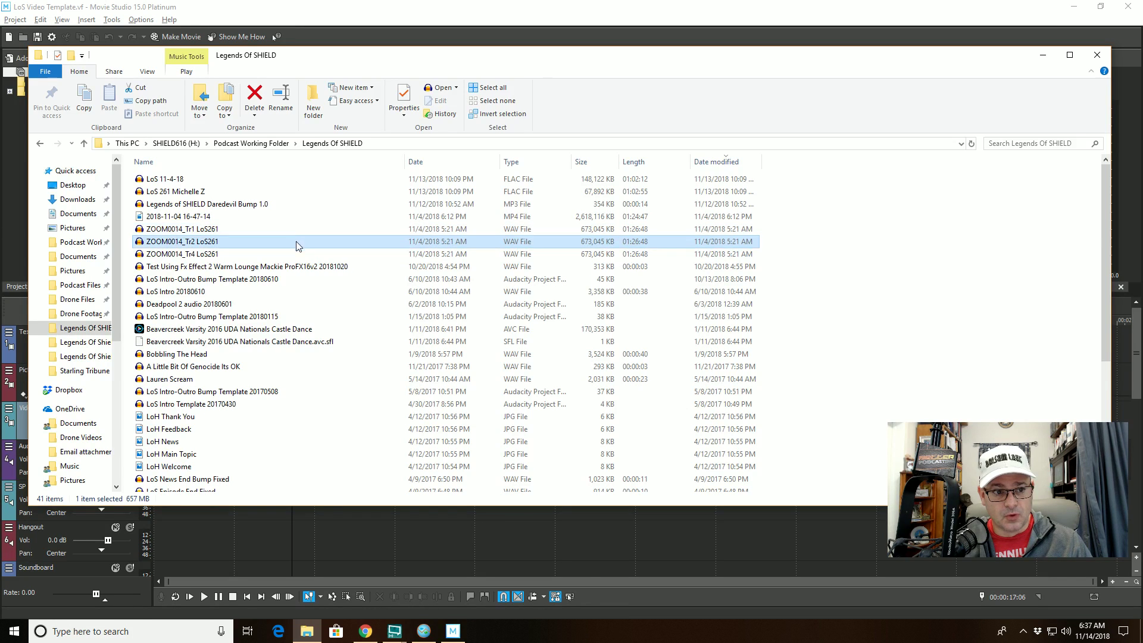
pyautogui.click(291, 253)
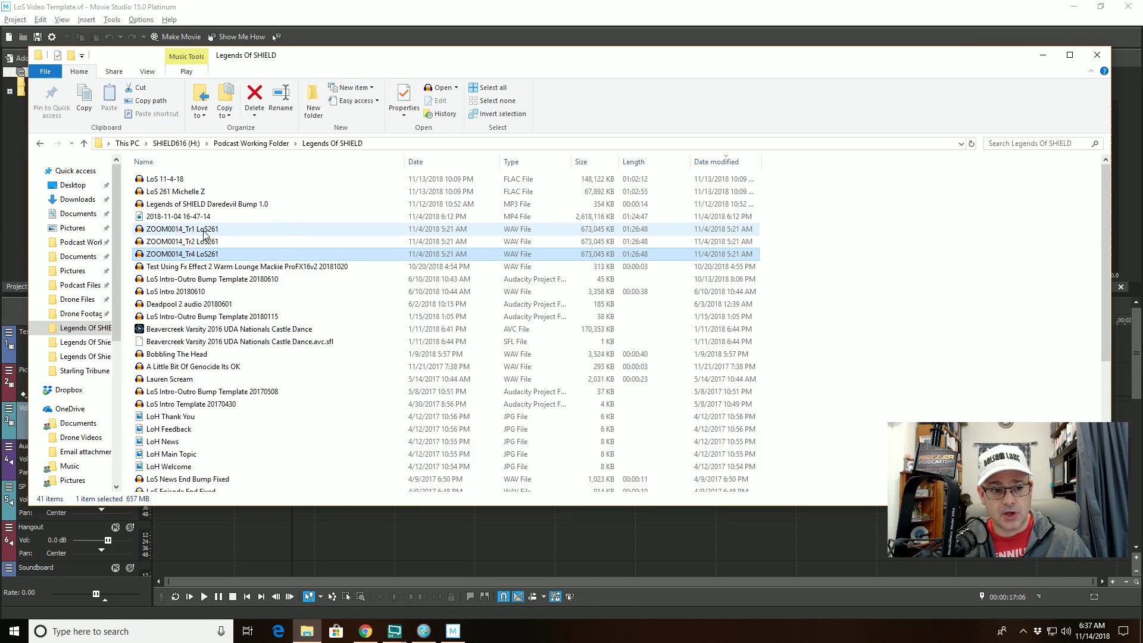
pyautogui.click(244, 231)
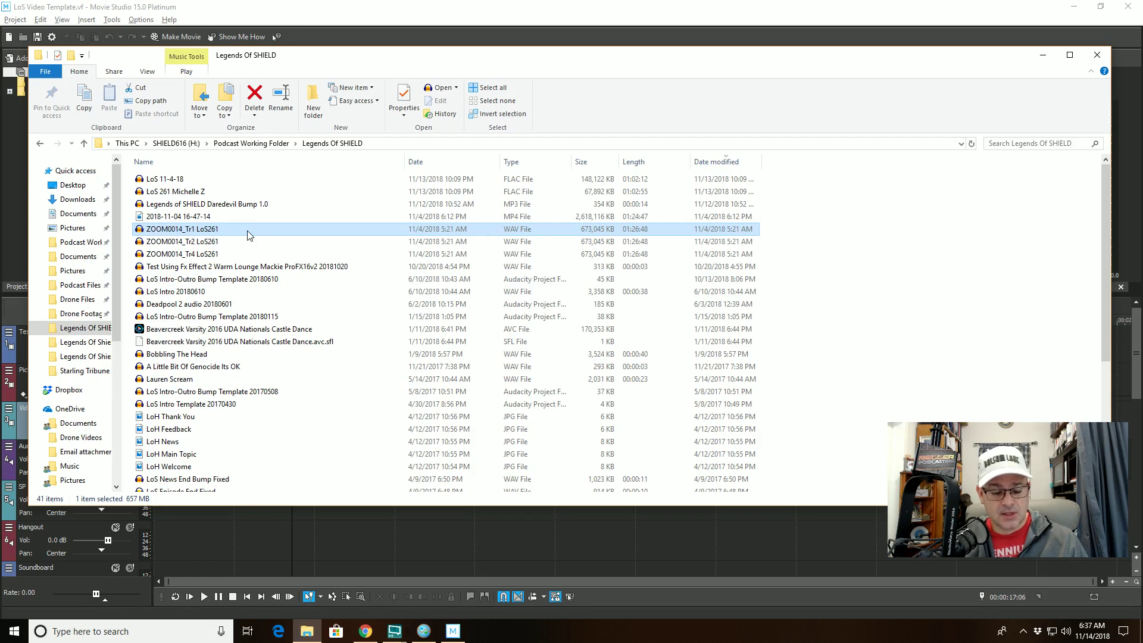
pyautogui.press('F2')
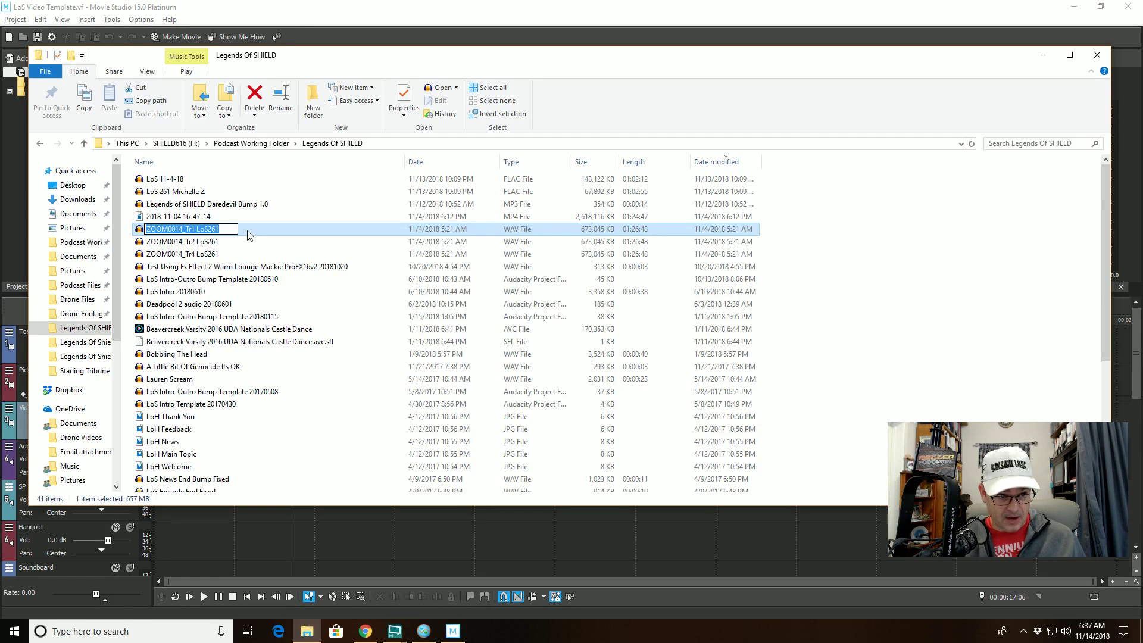
pyautogui.click(216, 234)
pyautogui.press('Return')
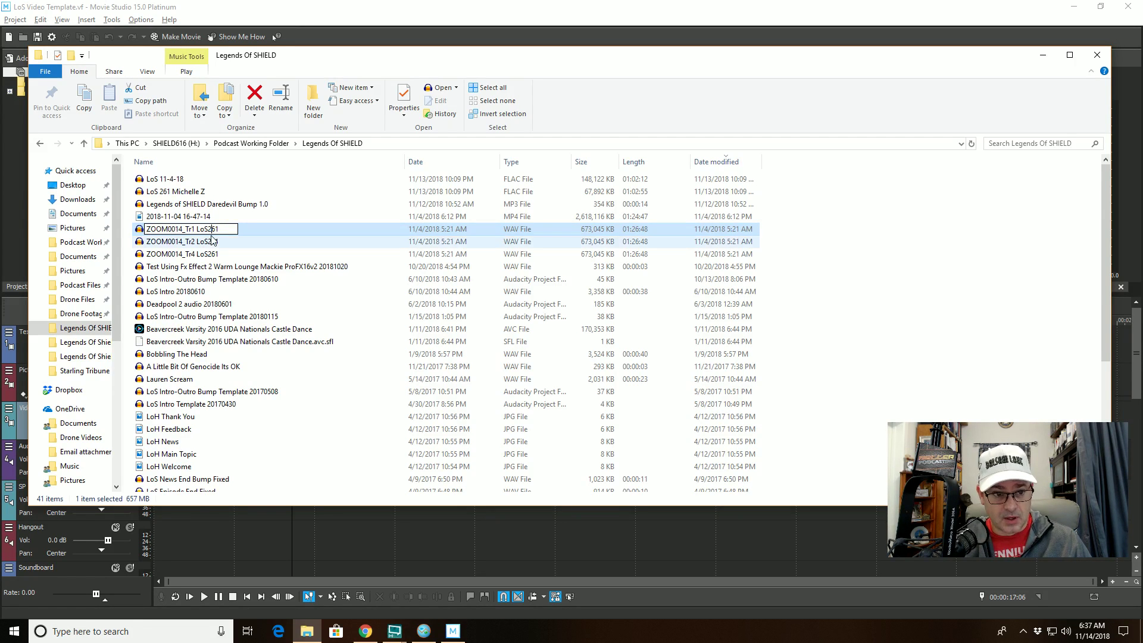
pyautogui.click(214, 241)
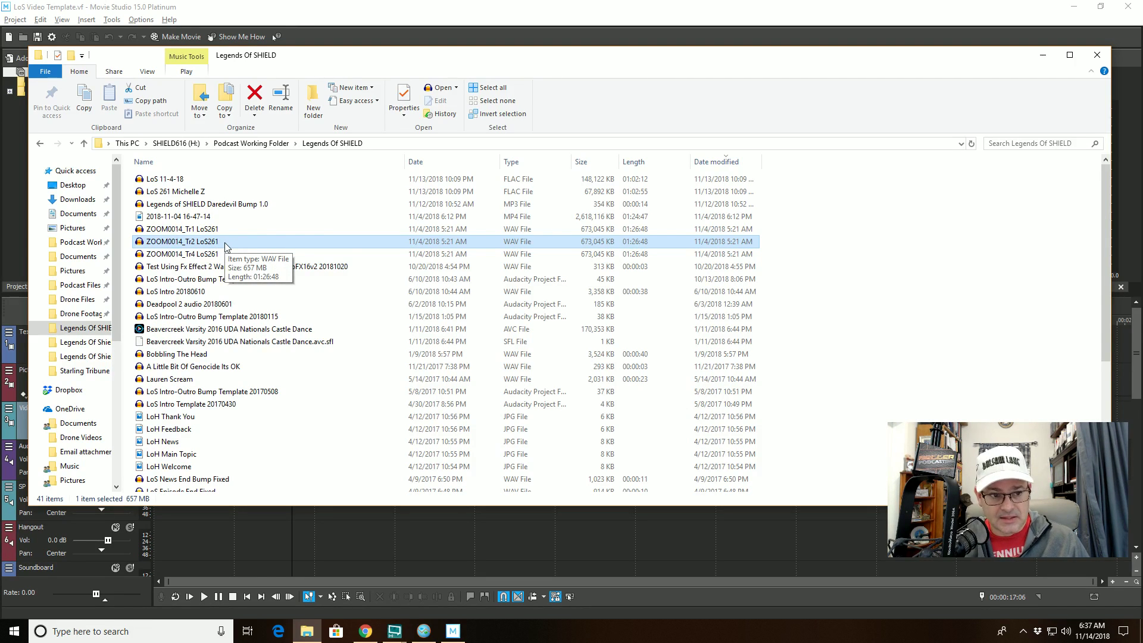
pyautogui.click(230, 255)
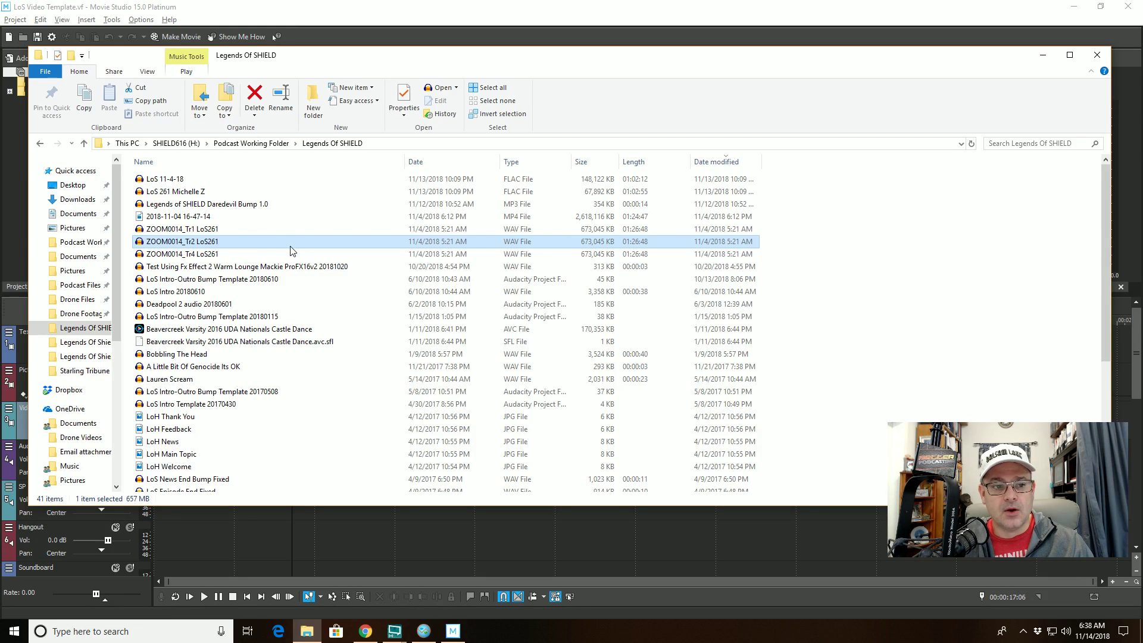
pyautogui.click(225, 239)
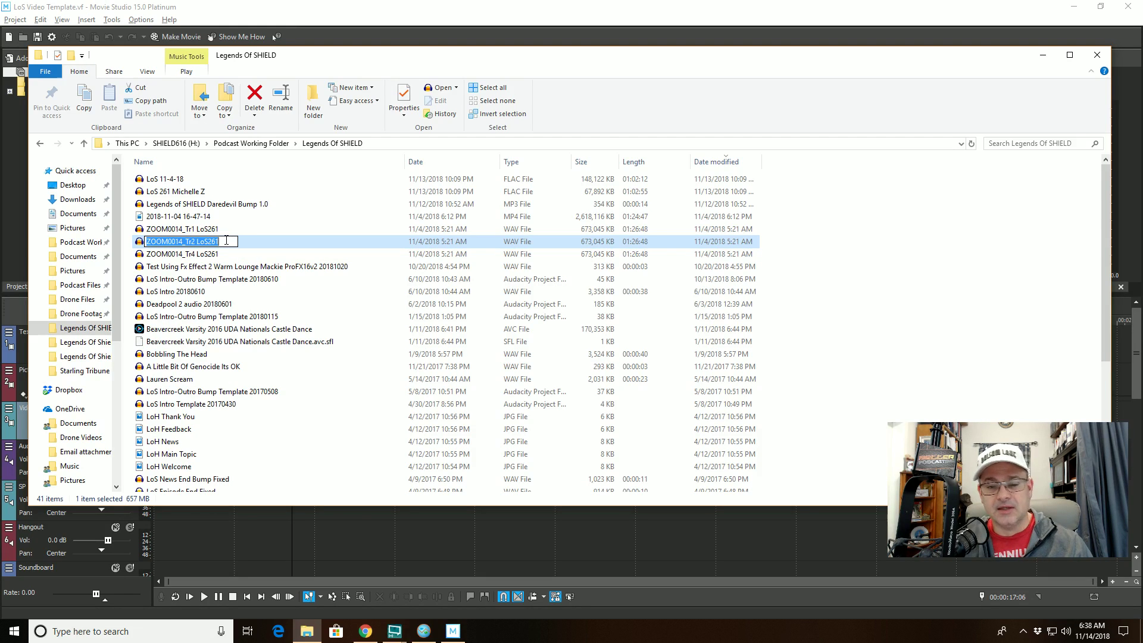
pyautogui.click(216, 255)
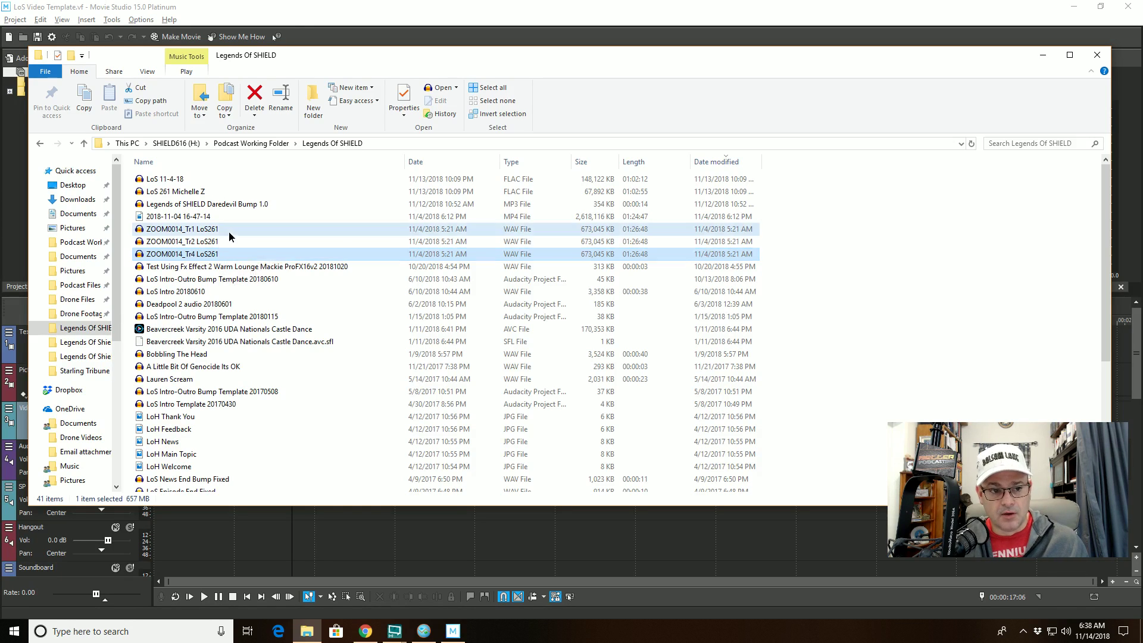
pyautogui.click(229, 231)
pyautogui.click(234, 218)
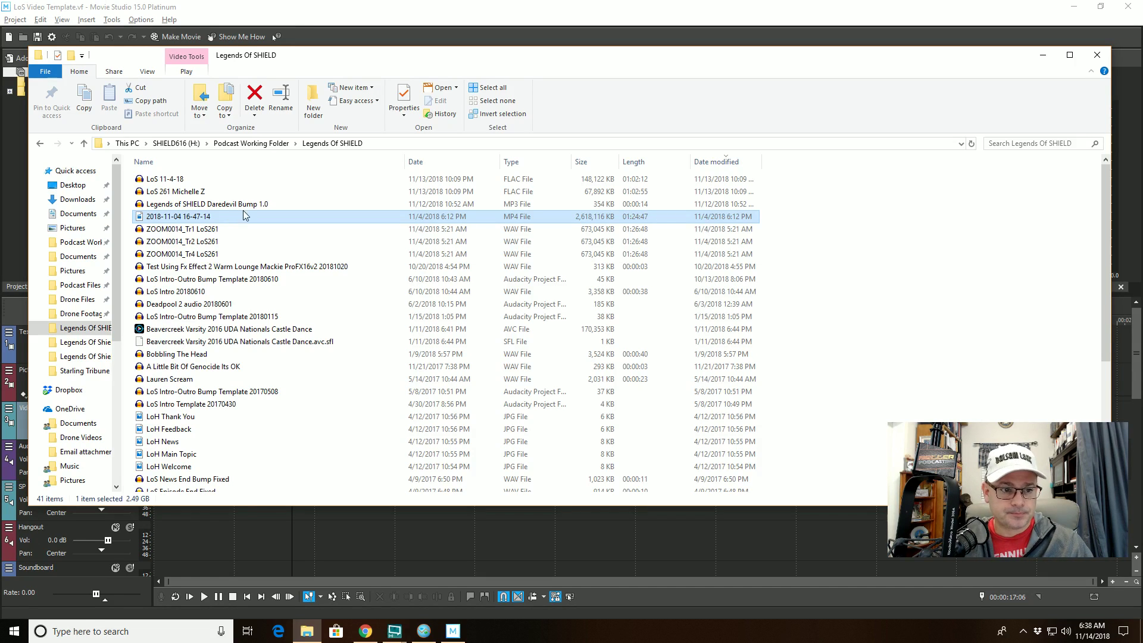
# - Add Legends of SHIELD Daredevil Bump 1.0 from the folder to the Movie Studio project media and save the template
pyautogui.click(245, 207)
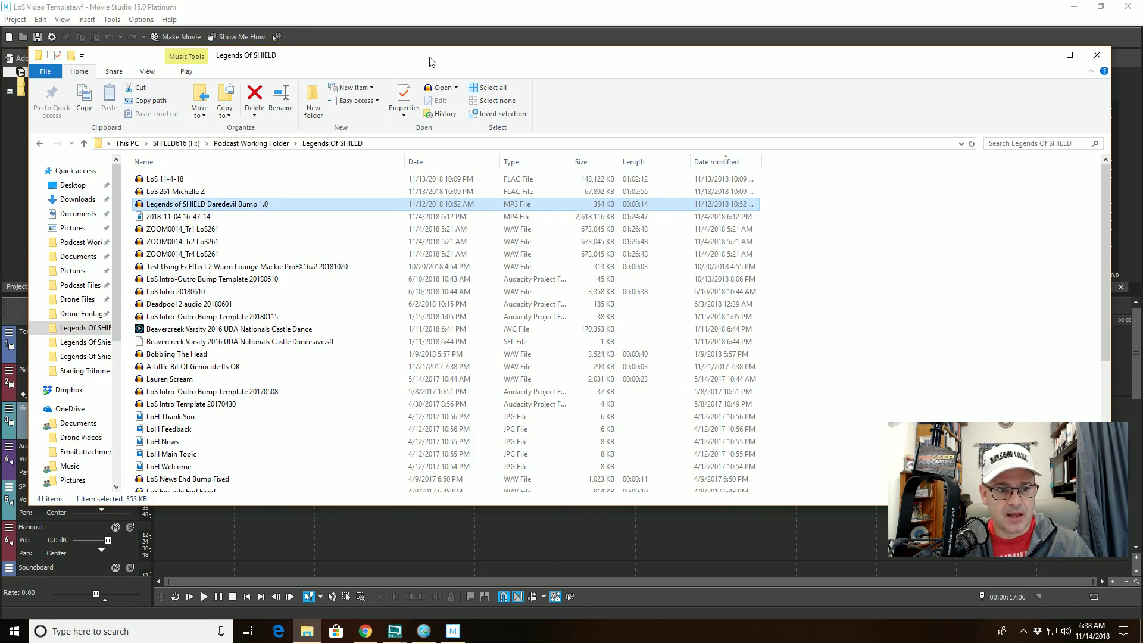
pyautogui.moveTo(430, 58); pyautogui.dragTo(695, 222)
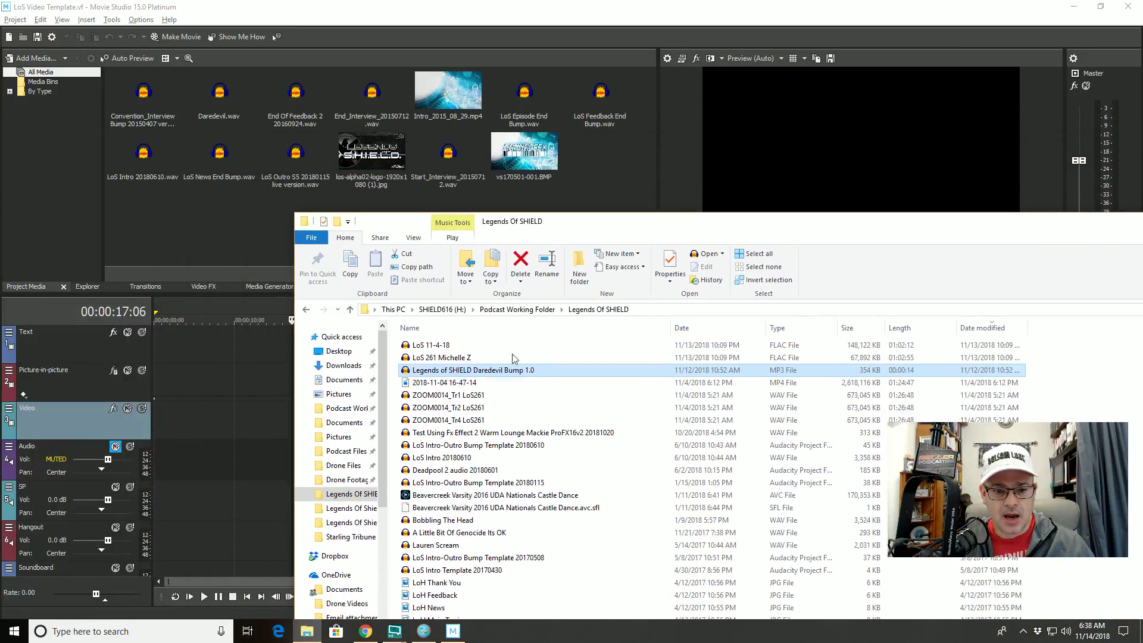
pyautogui.moveTo(482, 373); pyautogui.dragTo(596, 179)
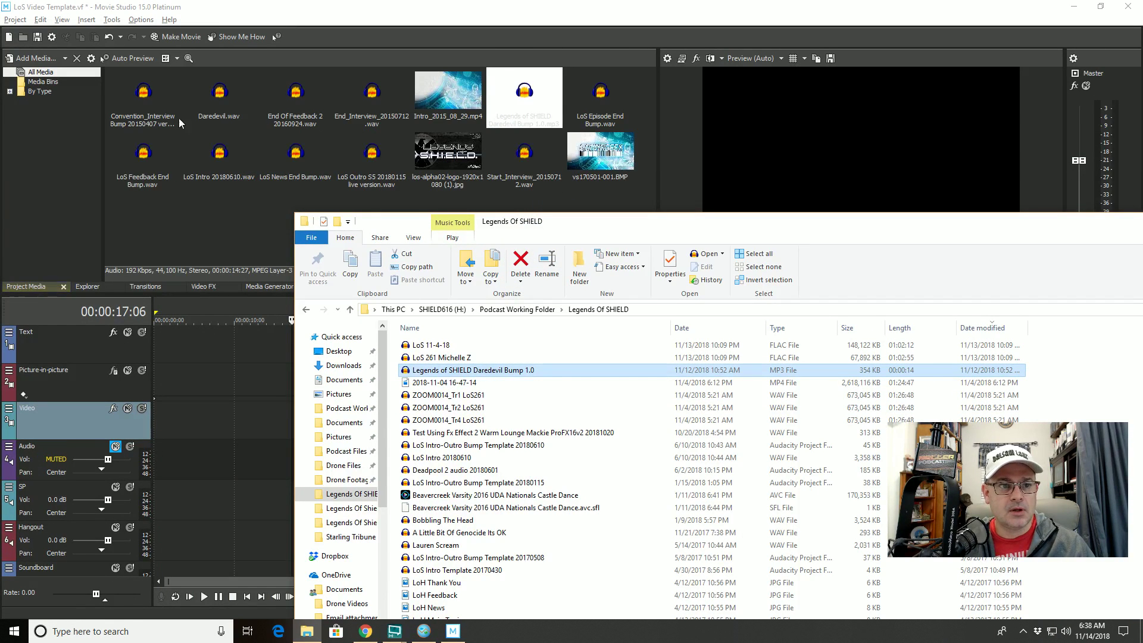
pyautogui.moveTo(538, 229); pyautogui.dragTo(423, 156)
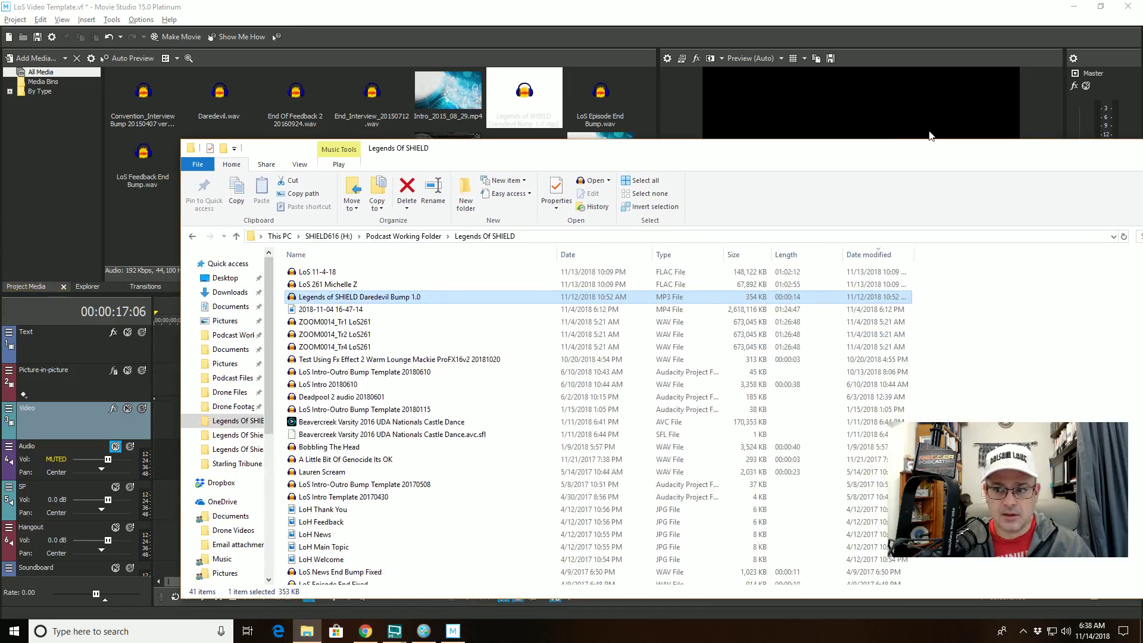
pyautogui.moveTo(741, 149); pyautogui.dragTo(578, 105)
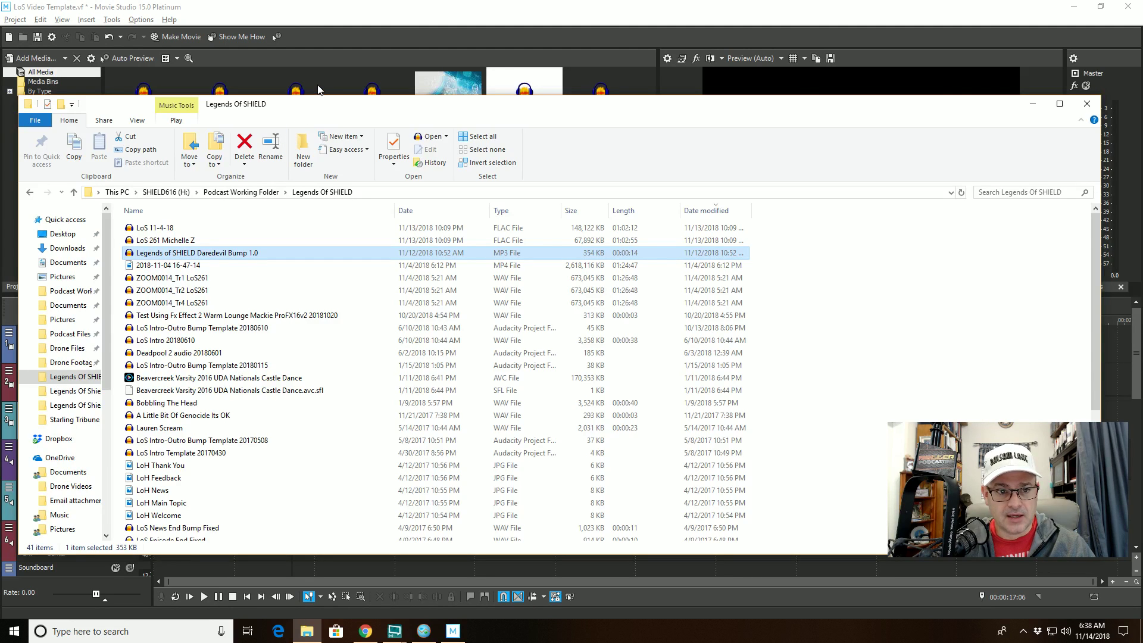
pyautogui.click(1033, 104)
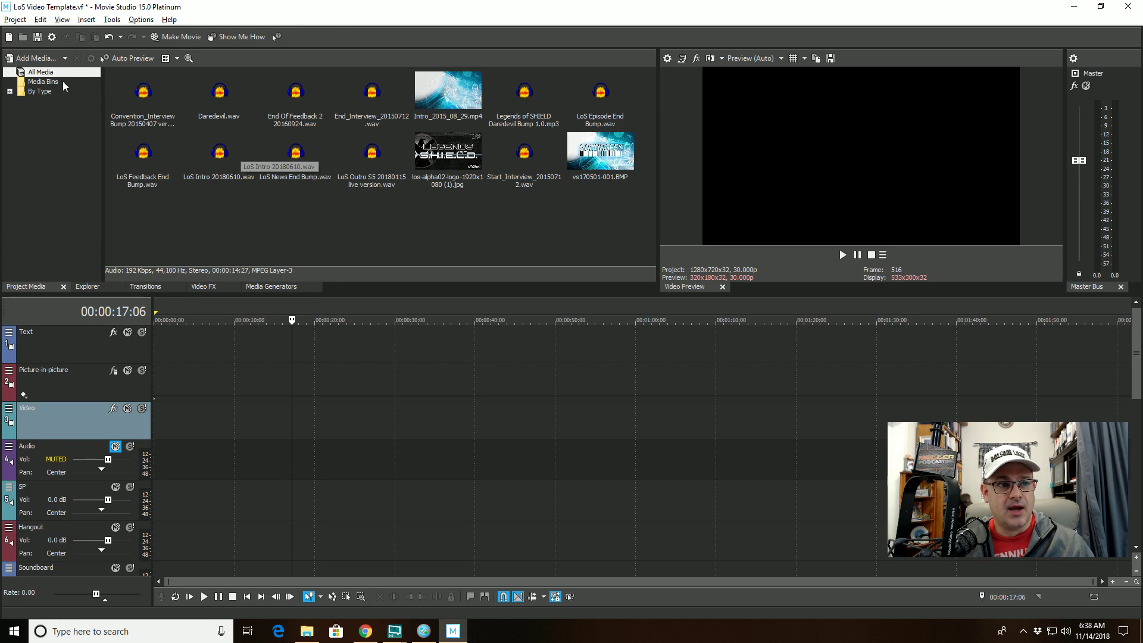
pyautogui.click(15, 19)
pyautogui.click(34, 81)
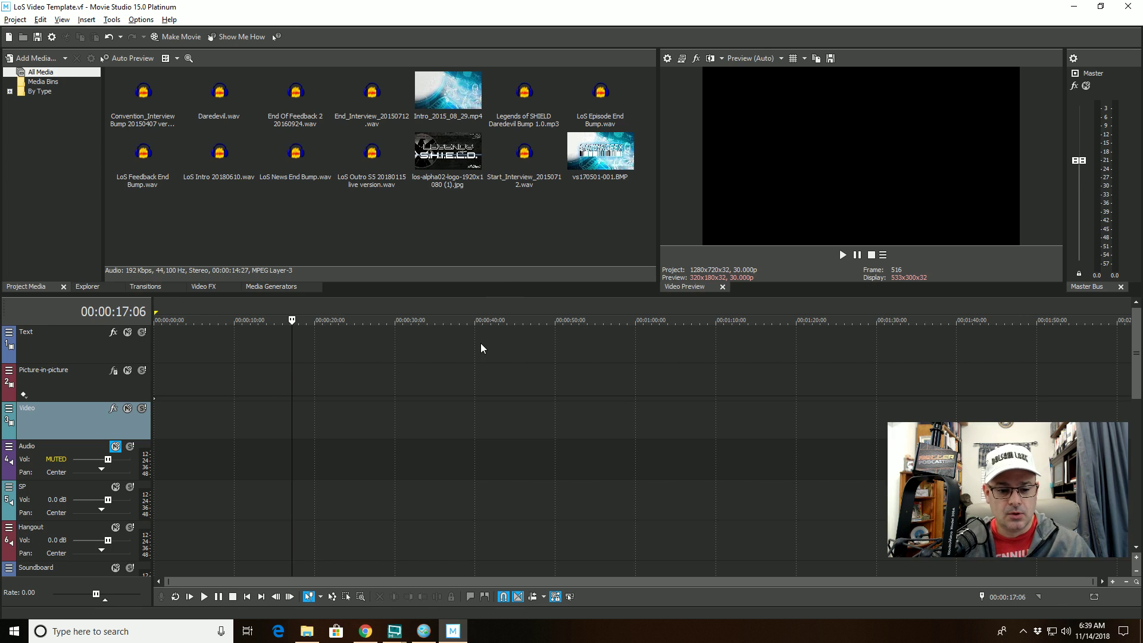
# - Examine the FLAC, WAV, MP4 and MP3 source files in the Legends Of SHIELD folder in File Explorer and return to Movie Studio
pyautogui.moveTo(319, 636)
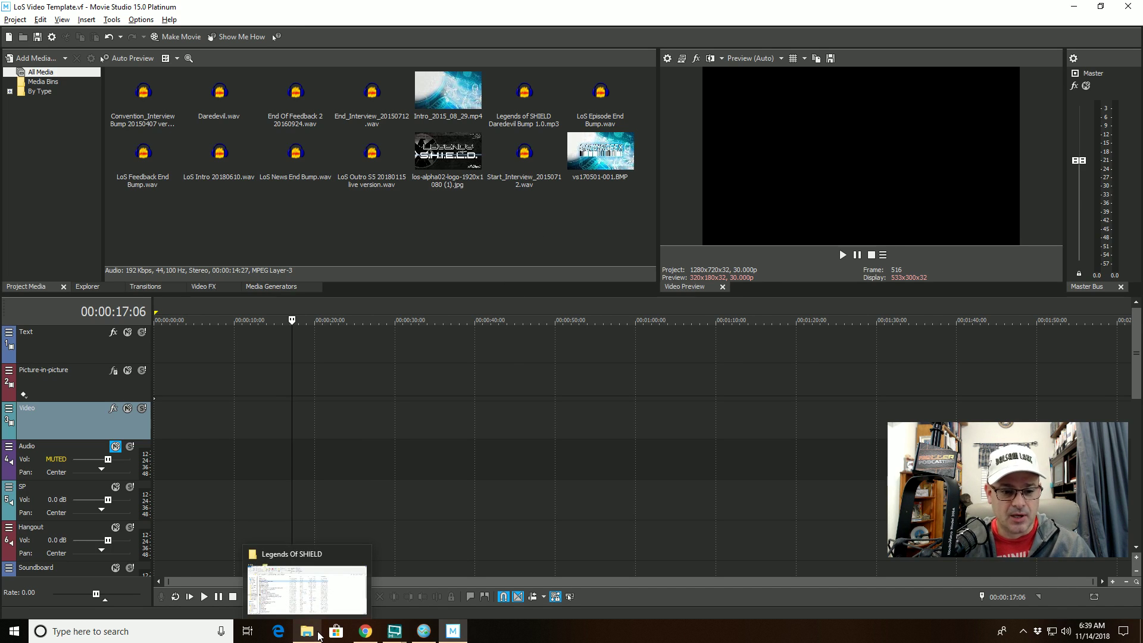
pyautogui.click(307, 586)
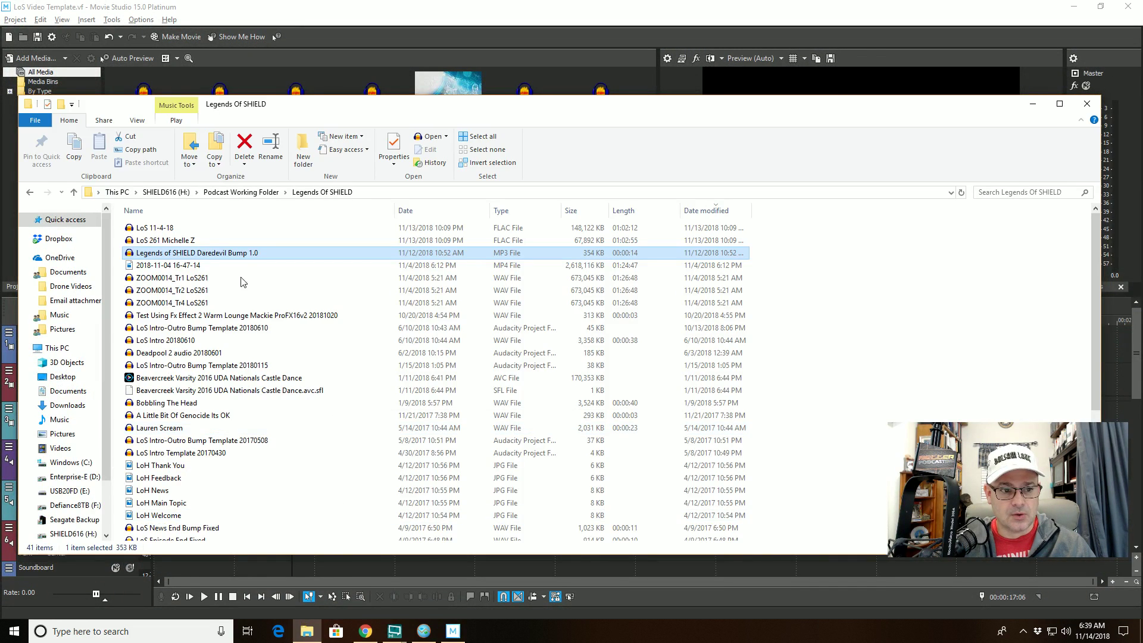
pyautogui.click(248, 242)
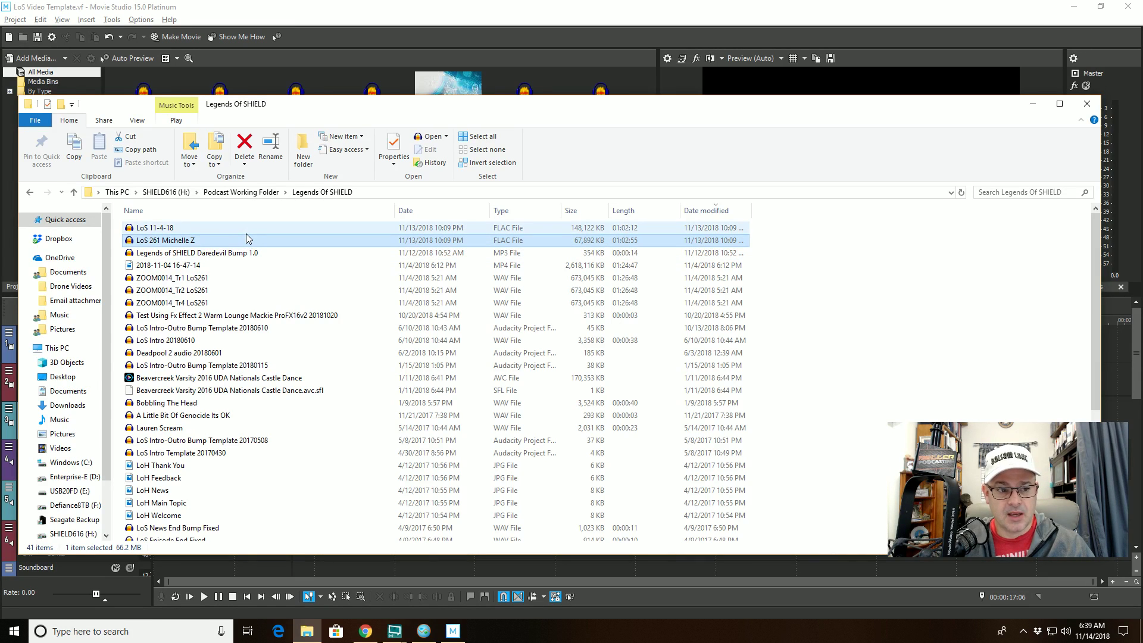
pyautogui.click(245, 233)
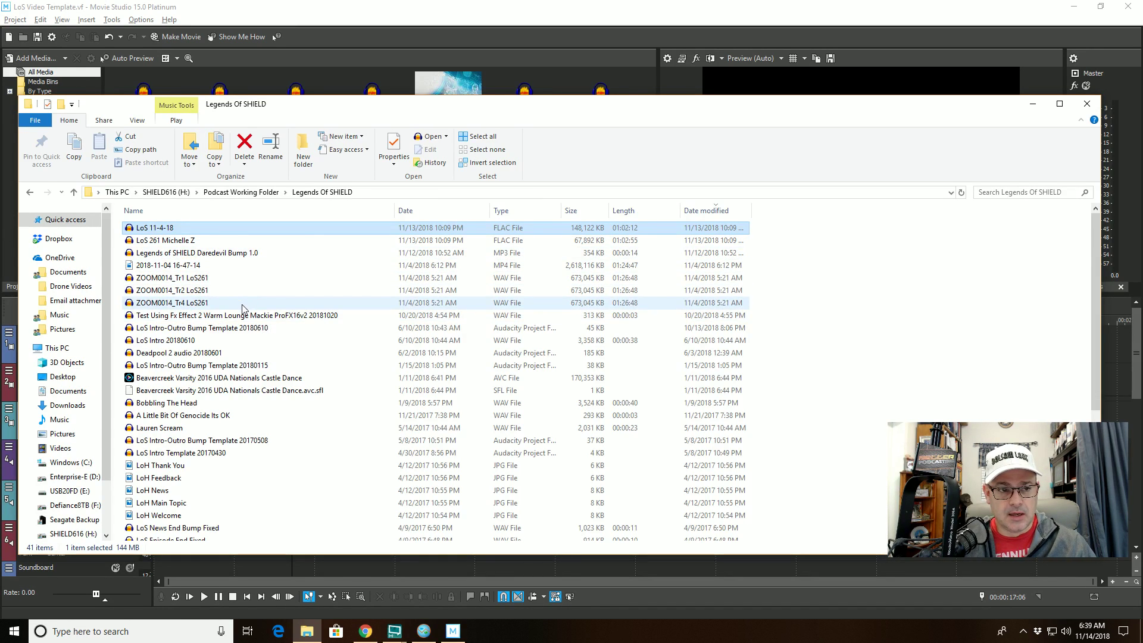
pyautogui.click(515, 307)
pyautogui.click(508, 277)
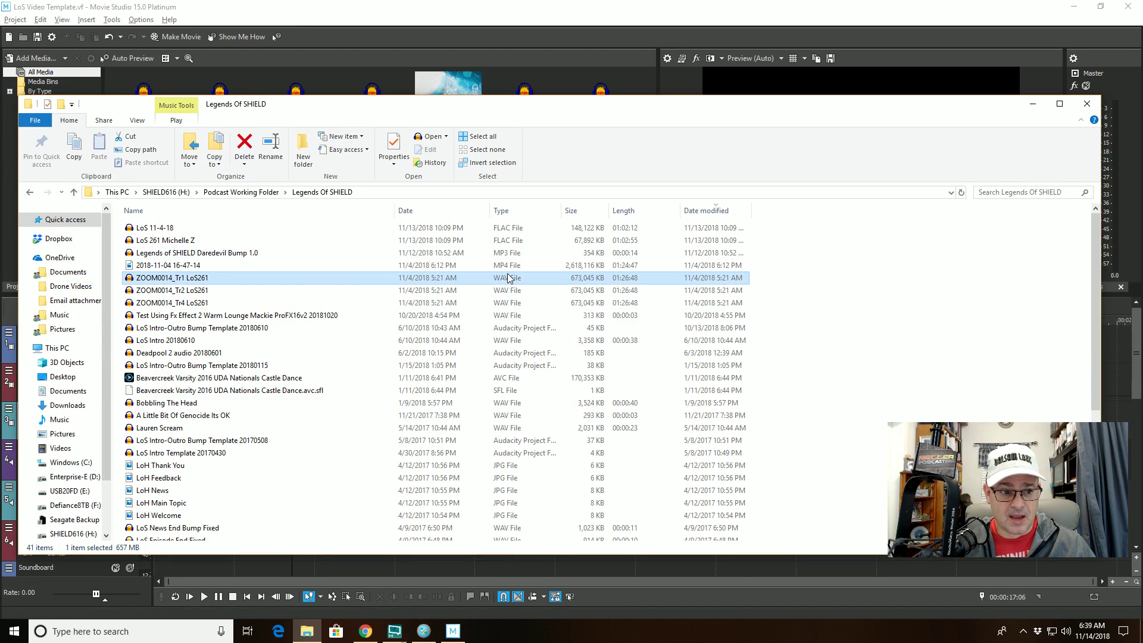
pyautogui.click(508, 266)
pyautogui.click(509, 253)
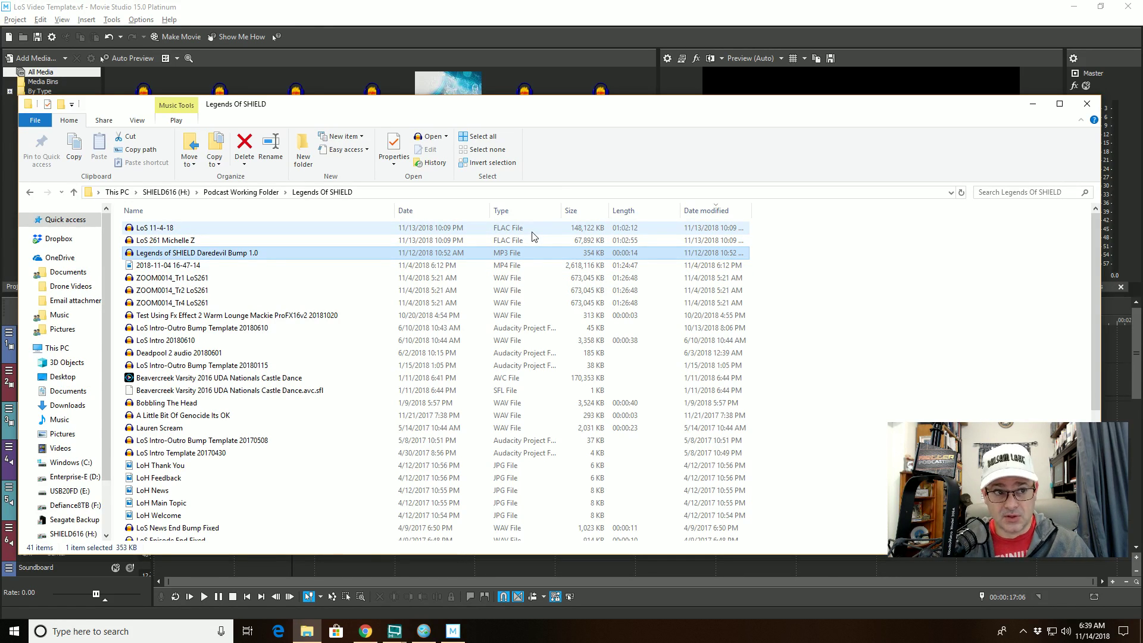
pyautogui.click(528, 231)
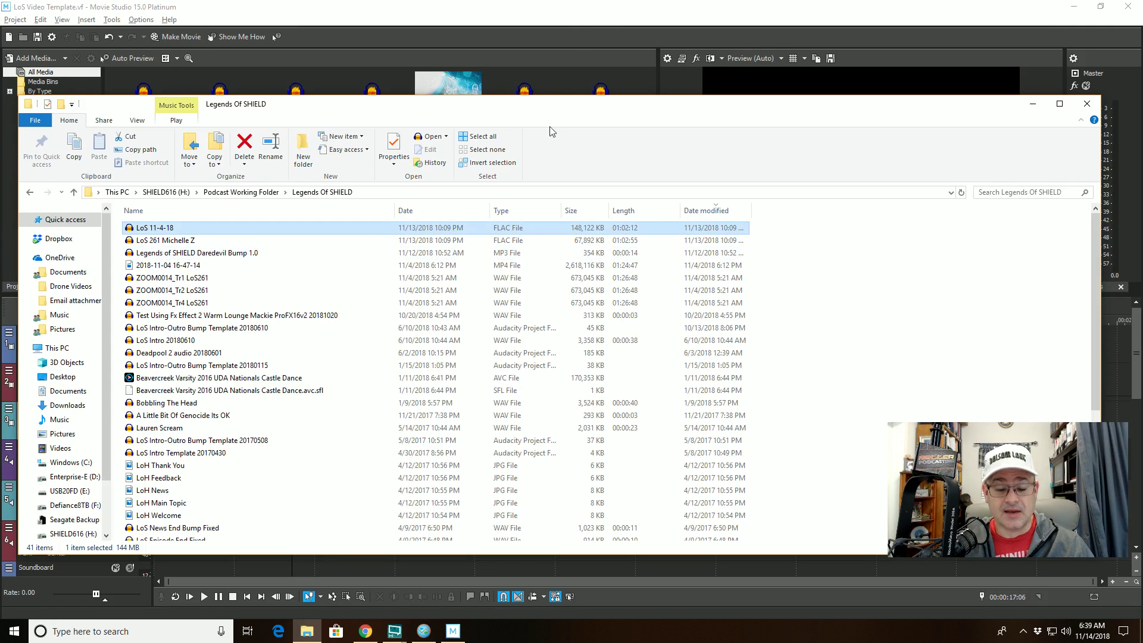
pyautogui.click(583, 20)
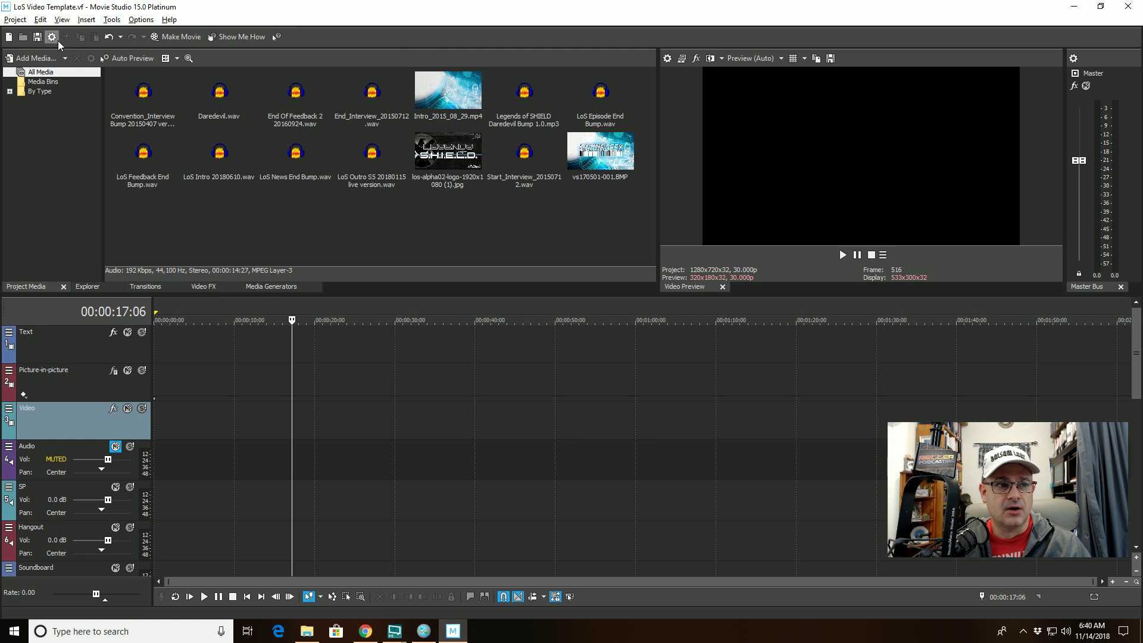
# - Save the template project, and save a copy of it under the file name LoS261 Video Edit
pyautogui.click(22, 22)
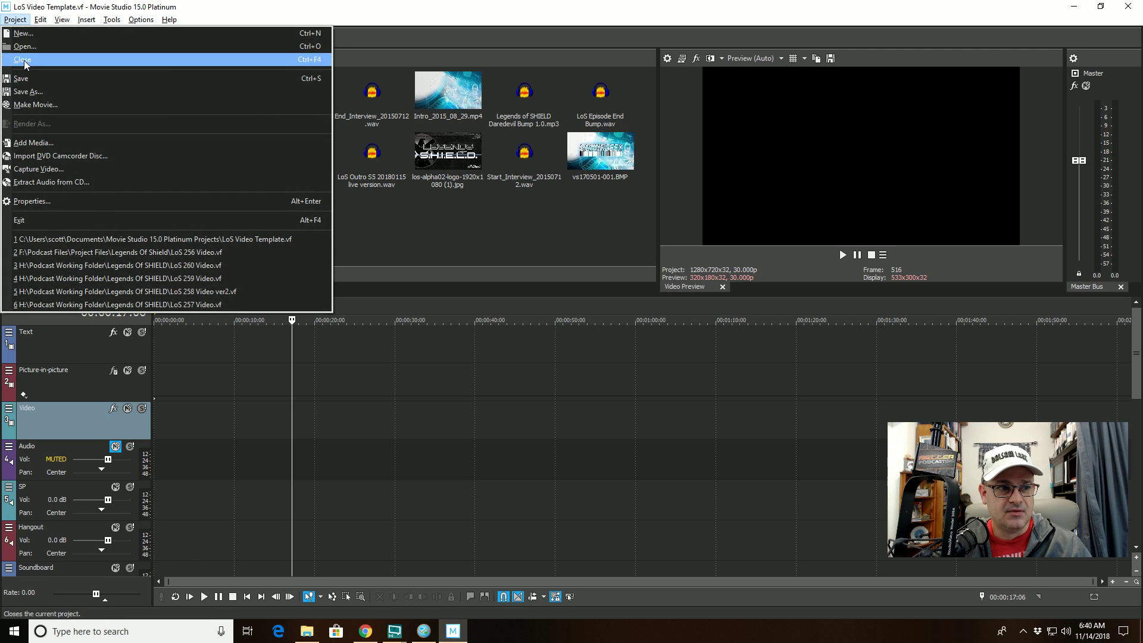
pyautogui.click(26, 79)
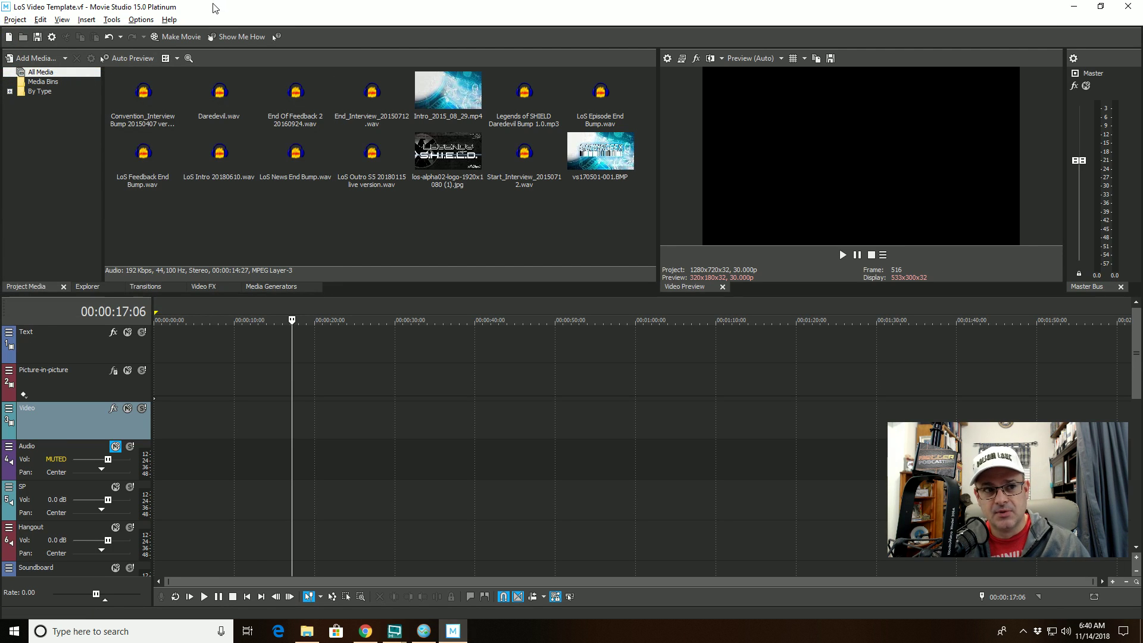
pyautogui.click(15, 20)
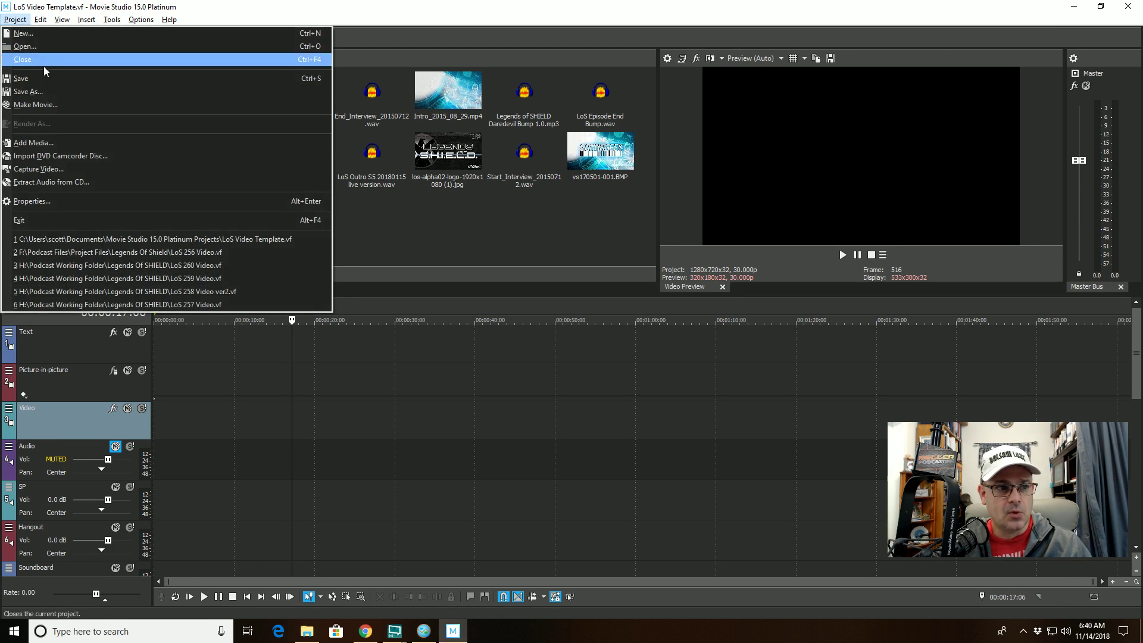
pyautogui.click(46, 92)
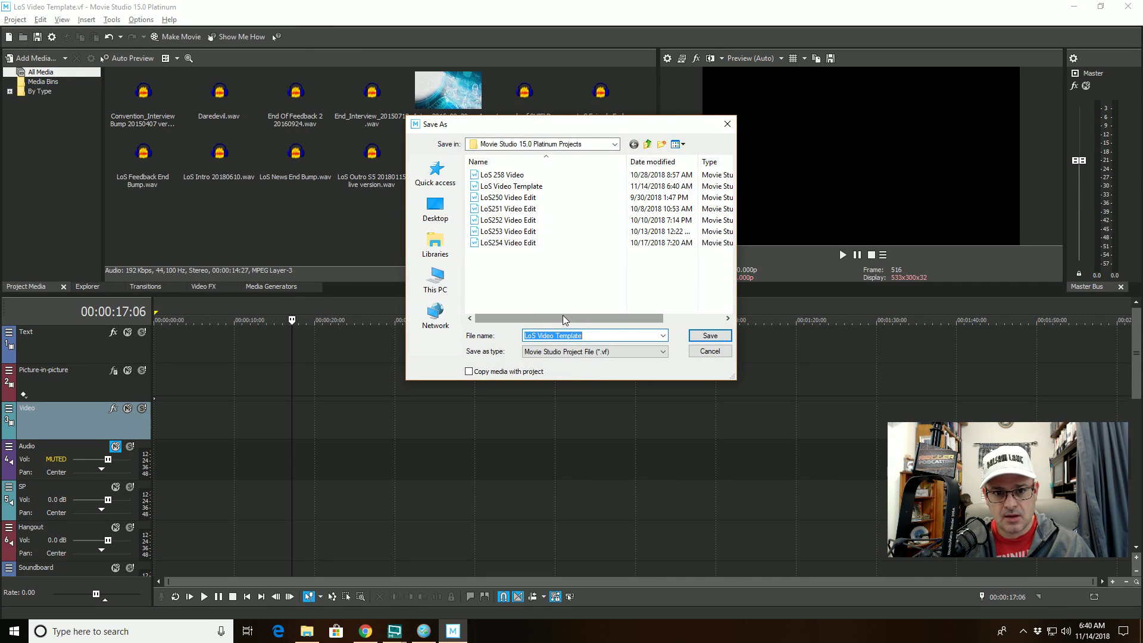
pyautogui.click(538, 336)
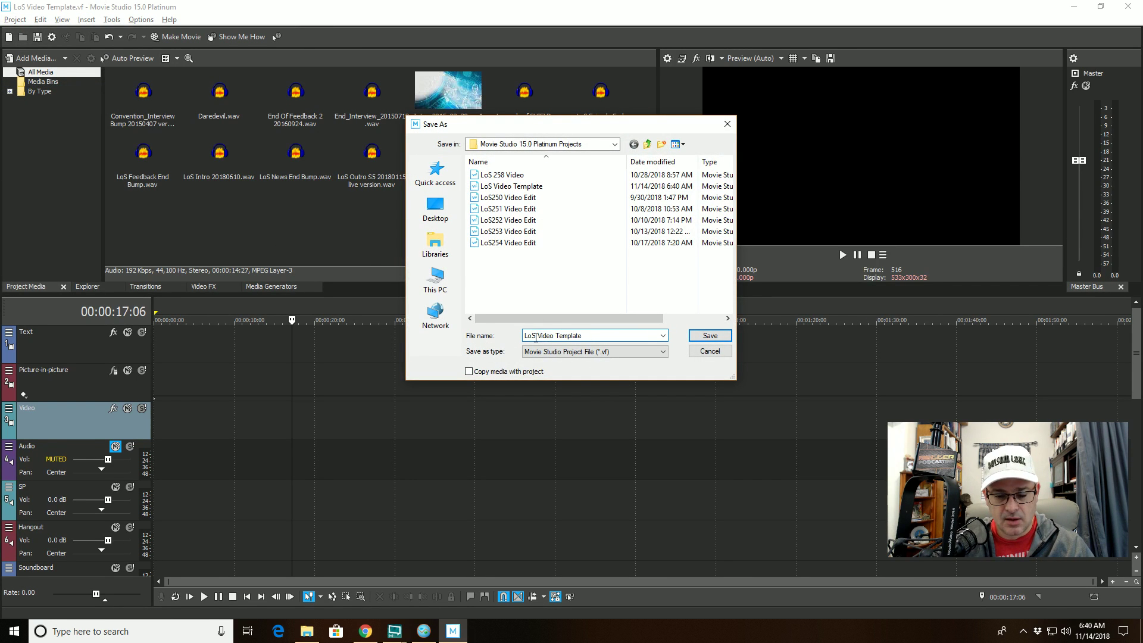
pyautogui.write('261')
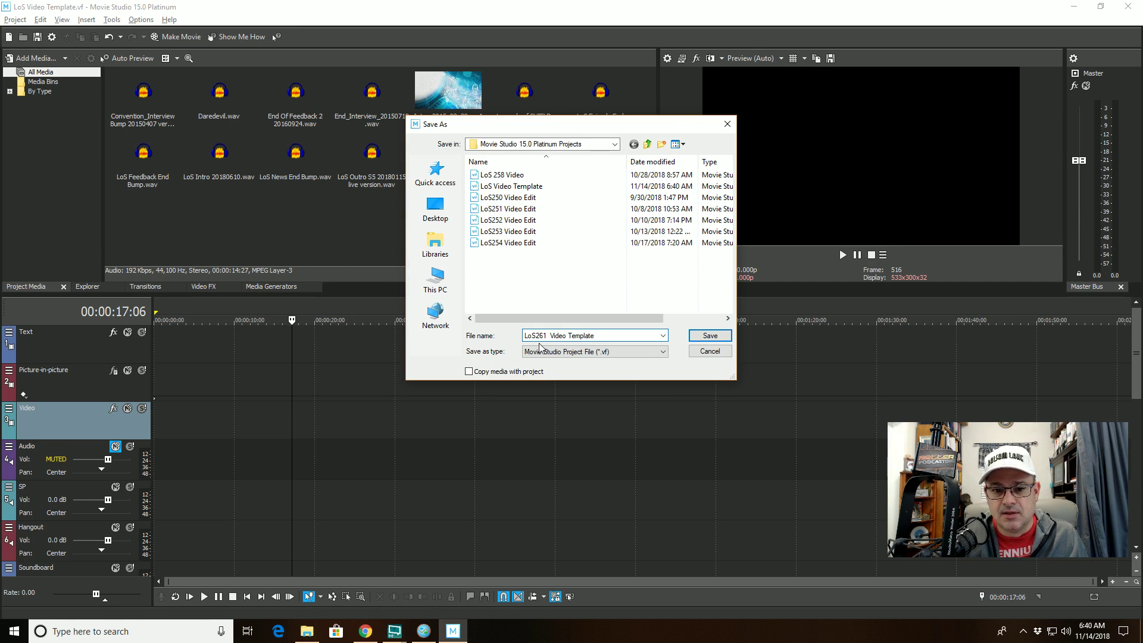
pyautogui.press('BackSpace')
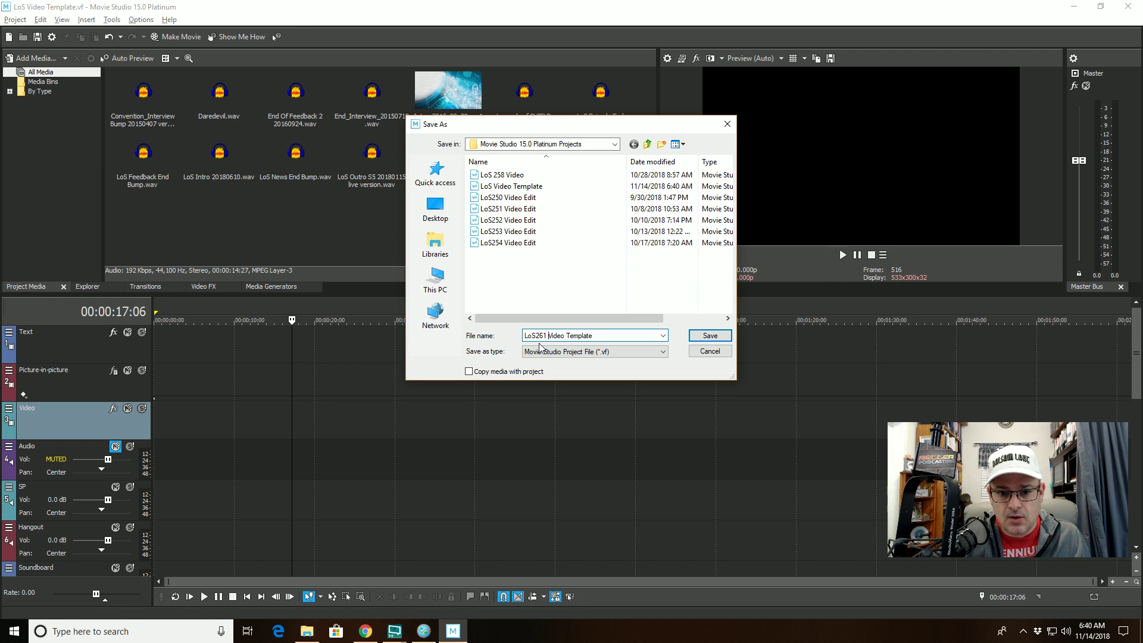
pyautogui.write('Edit')
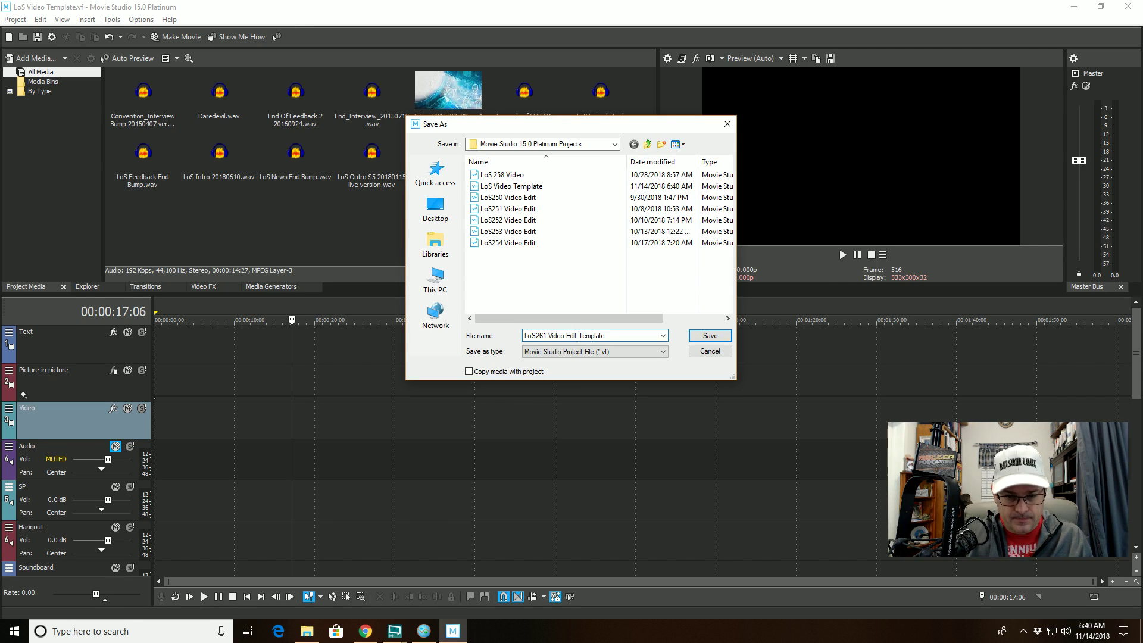
pyautogui.hotkey('shift', 'End')
pyautogui.press('Delete')
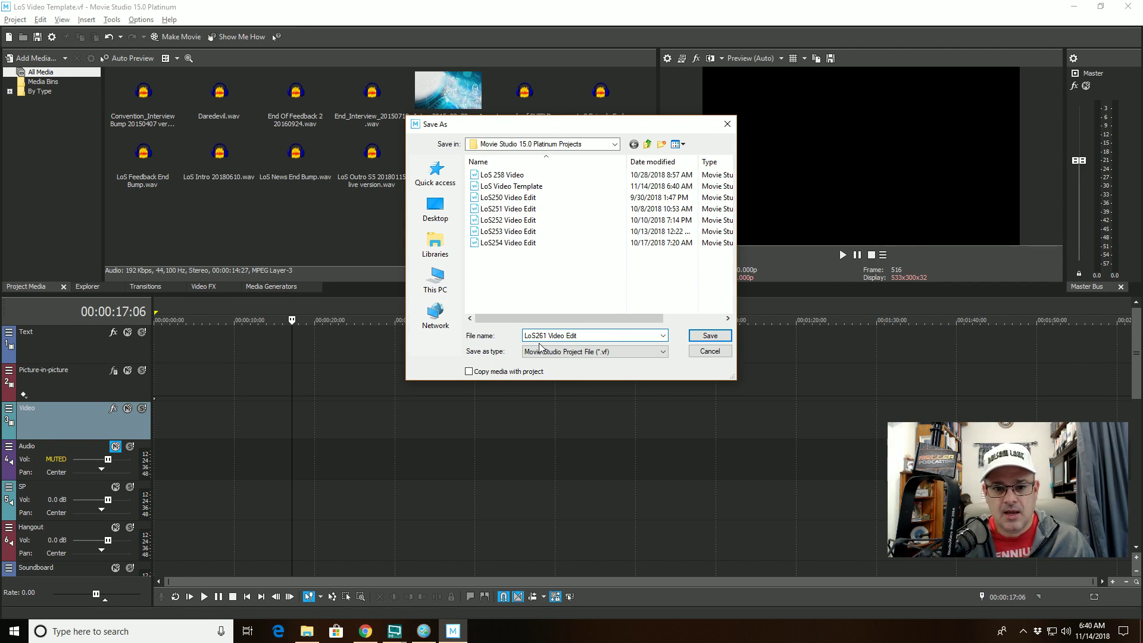
pyautogui.click(708, 337)
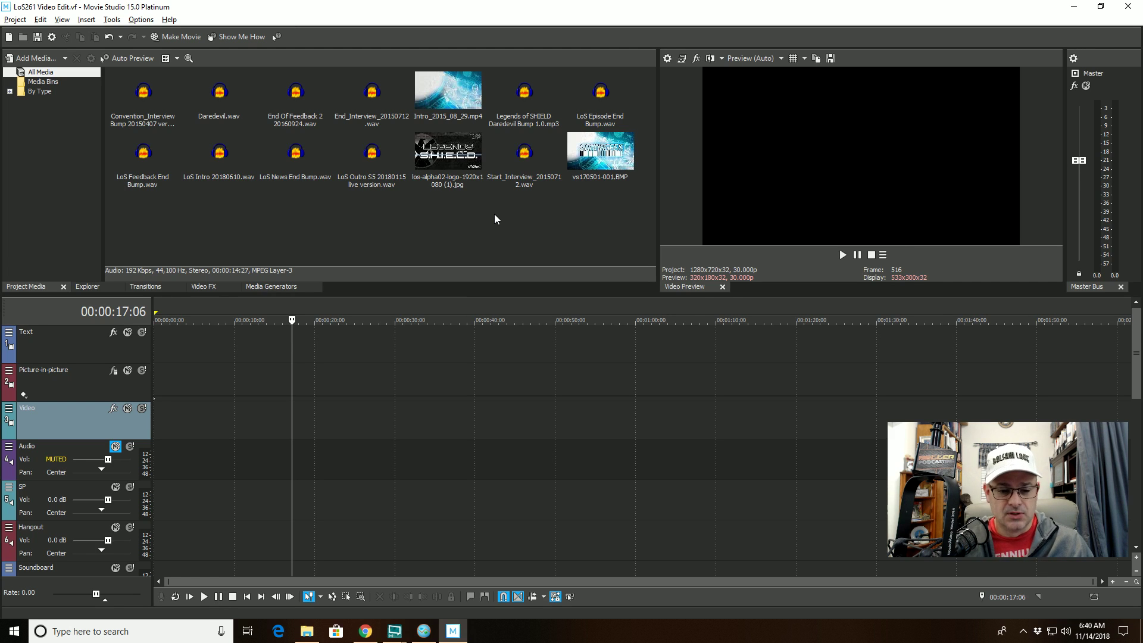
pyautogui.click(306, 631)
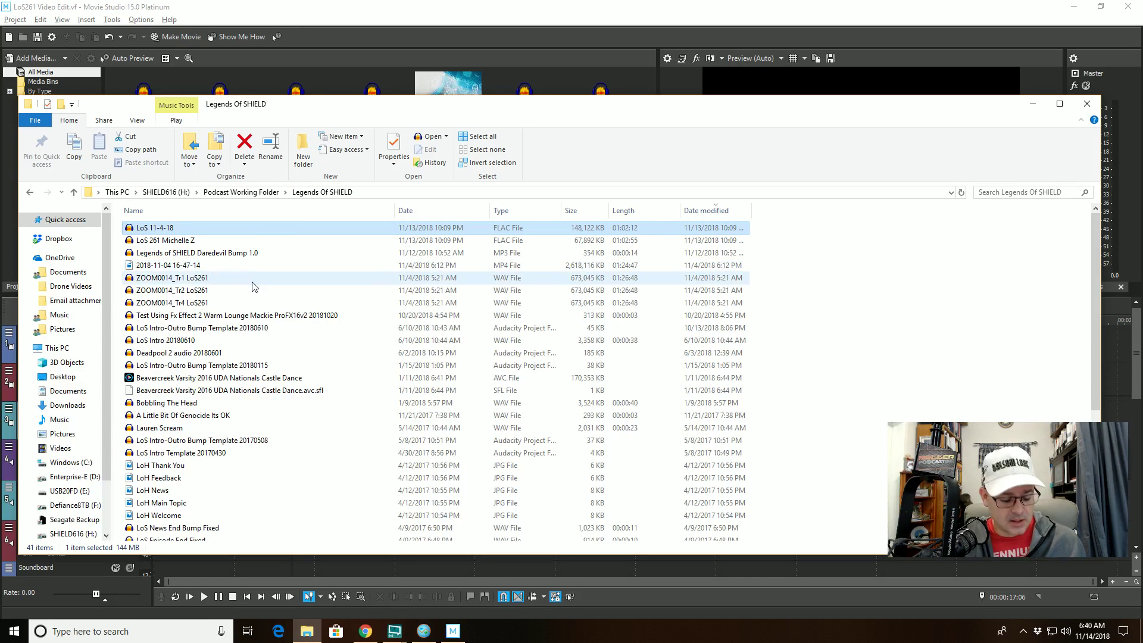
pyautogui.keyDown('shift'); pyautogui.click(254, 304); pyautogui.keyUp('shift')
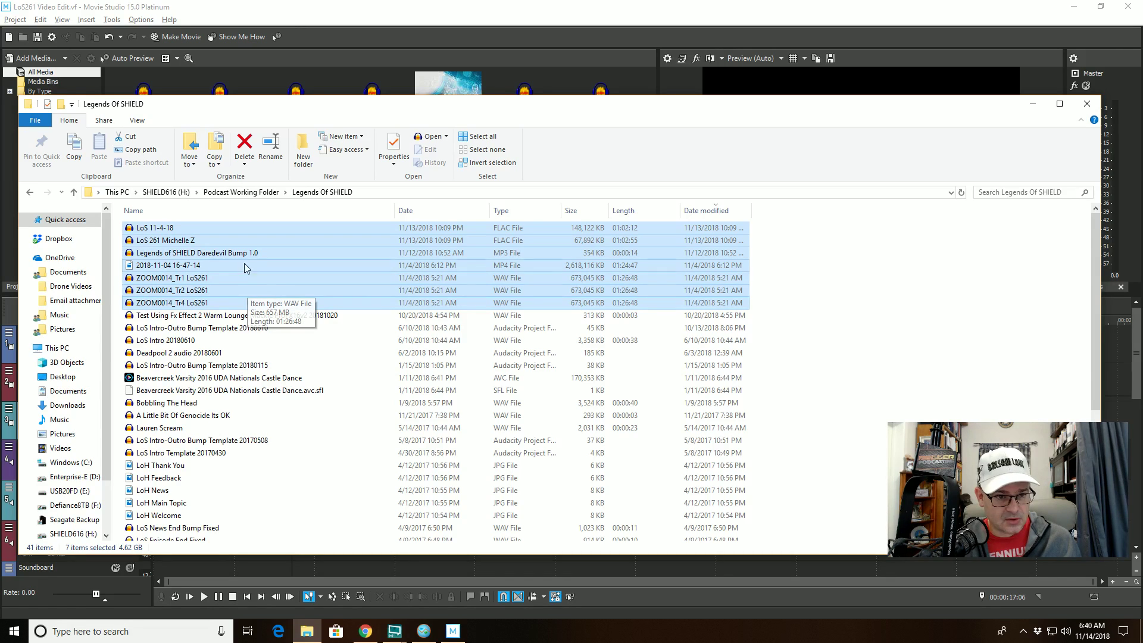
pyautogui.keyDown('ctrl'); pyautogui.click(399, 265); pyautogui.keyUp('ctrl')
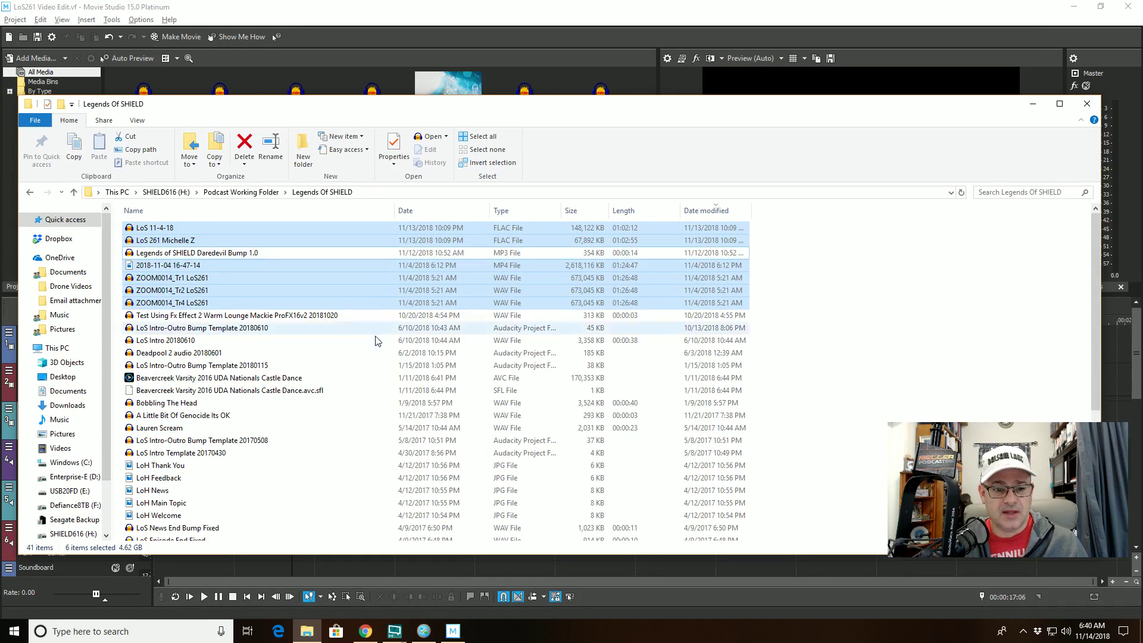
pyautogui.moveTo(714, 106); pyautogui.dragTo(966, 262)
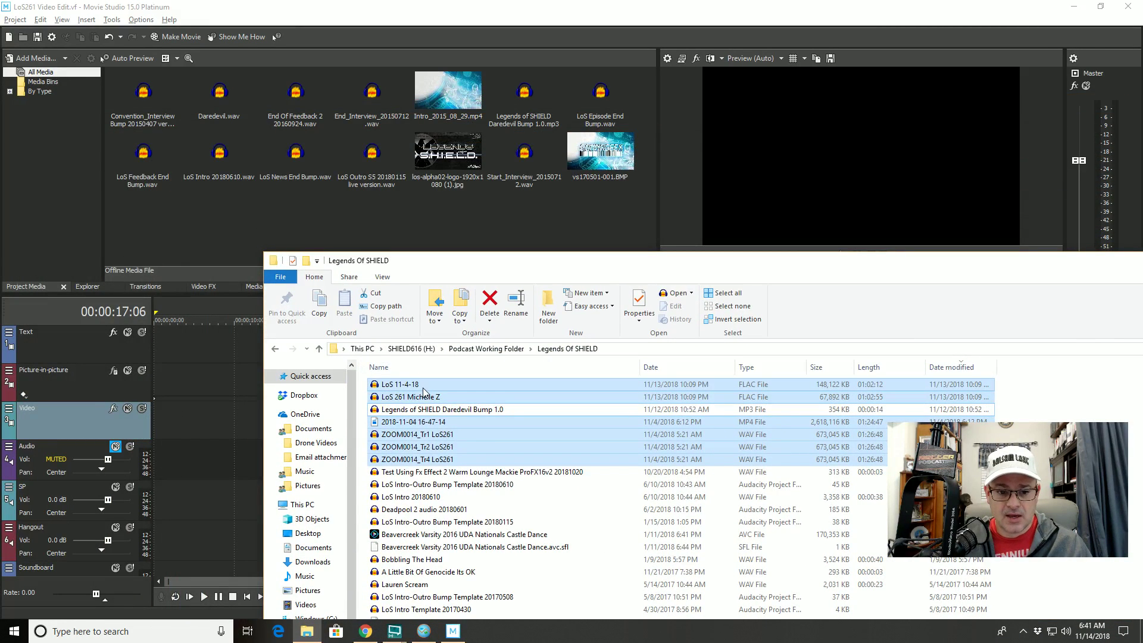
pyautogui.moveTo(411, 203); pyautogui.dragTo(412, 204)
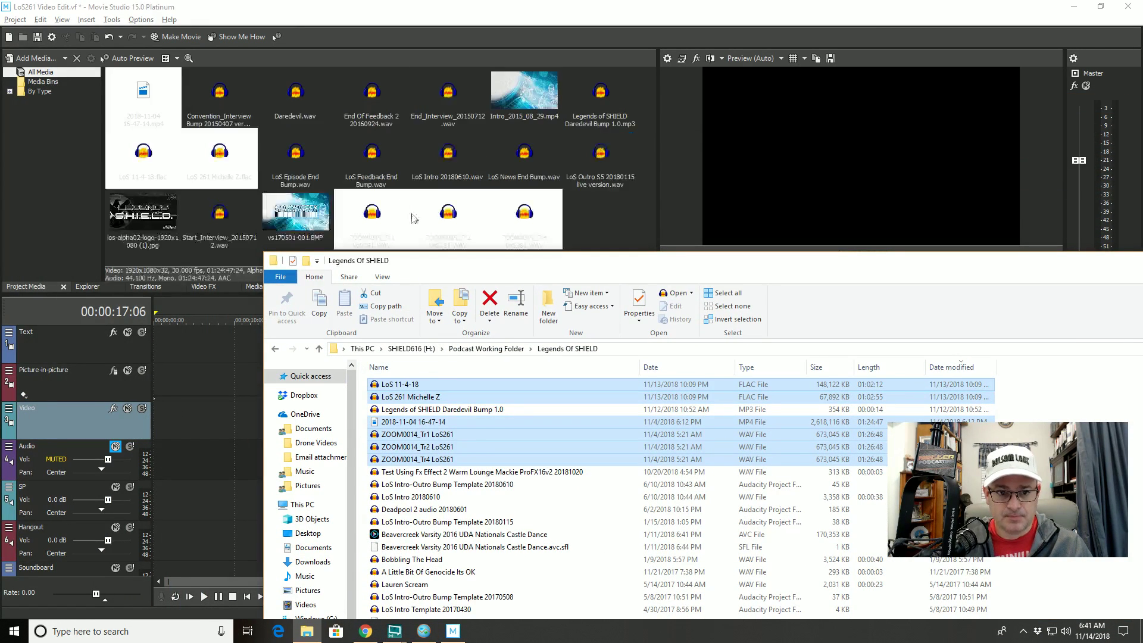
# - Reposition the Legends Of SHIELD folder window and minimize it to return to Movie Studio
pyautogui.moveTo(708, 263); pyautogui.dragTo(511, 106)
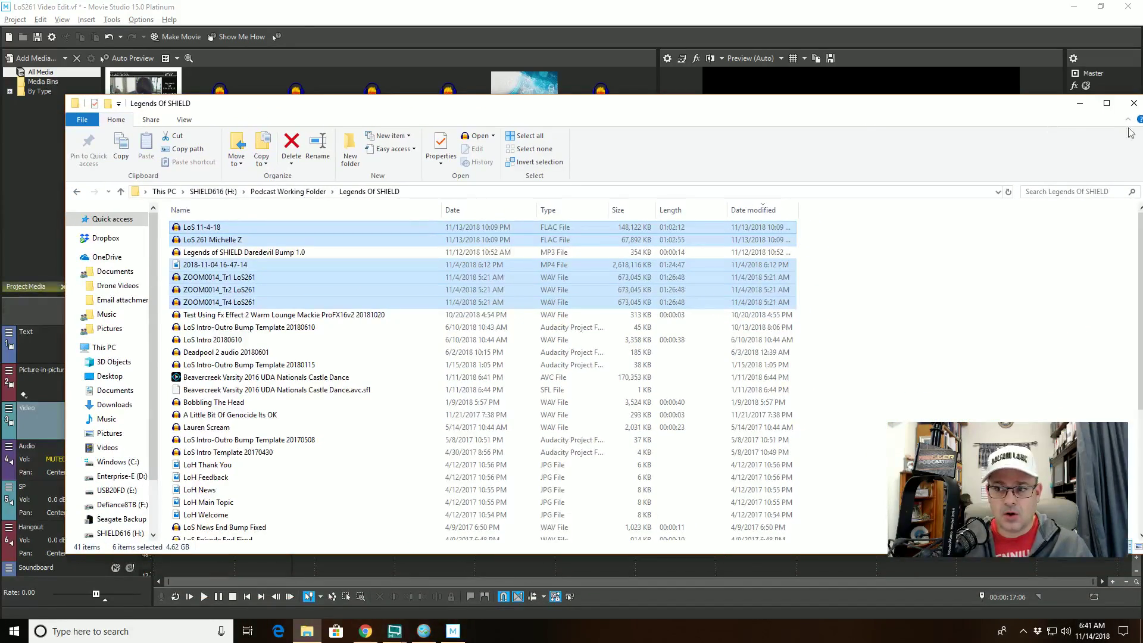
pyautogui.moveTo(993, 101); pyautogui.dragTo(964, 96)
pyautogui.click(1078, 95)
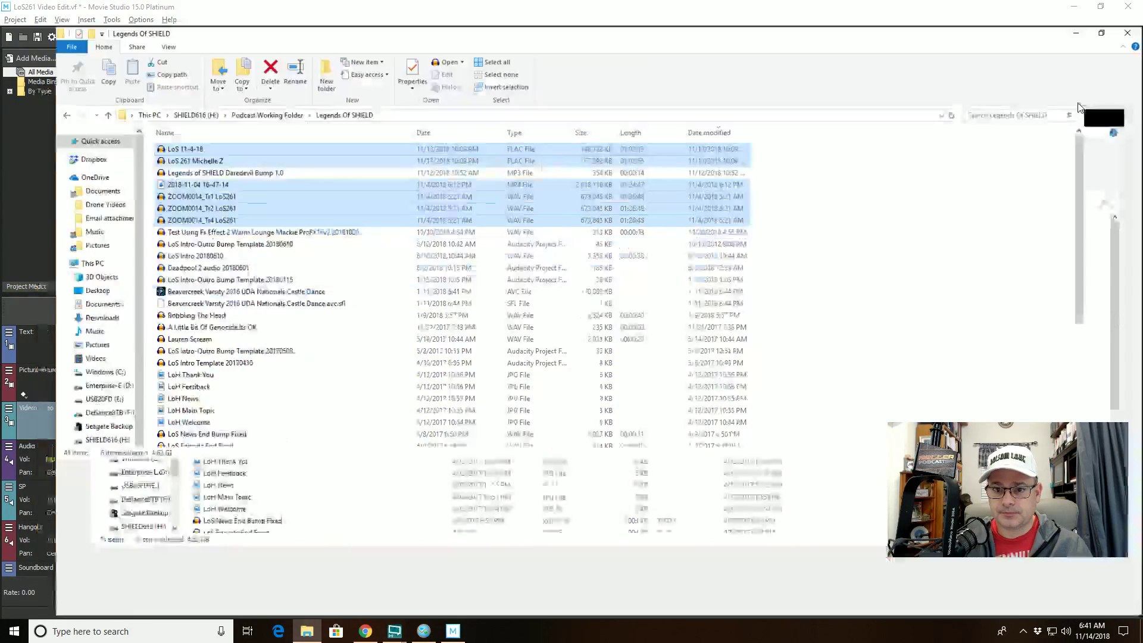
pyautogui.click(1099, 9)
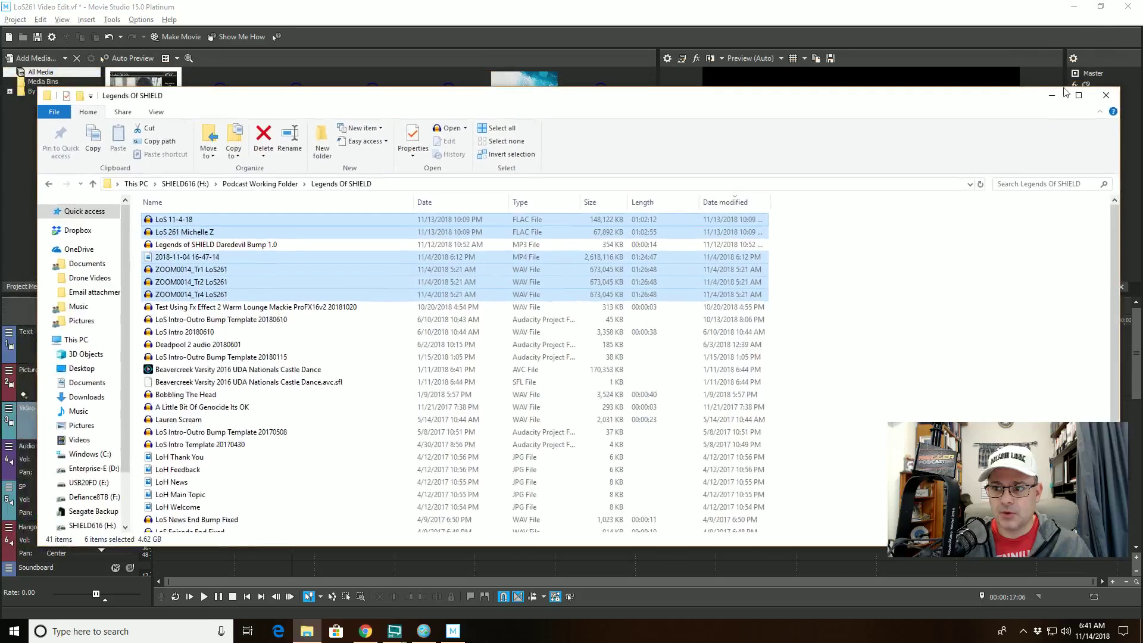
pyautogui.click(1053, 96)
pyautogui.click(421, 167)
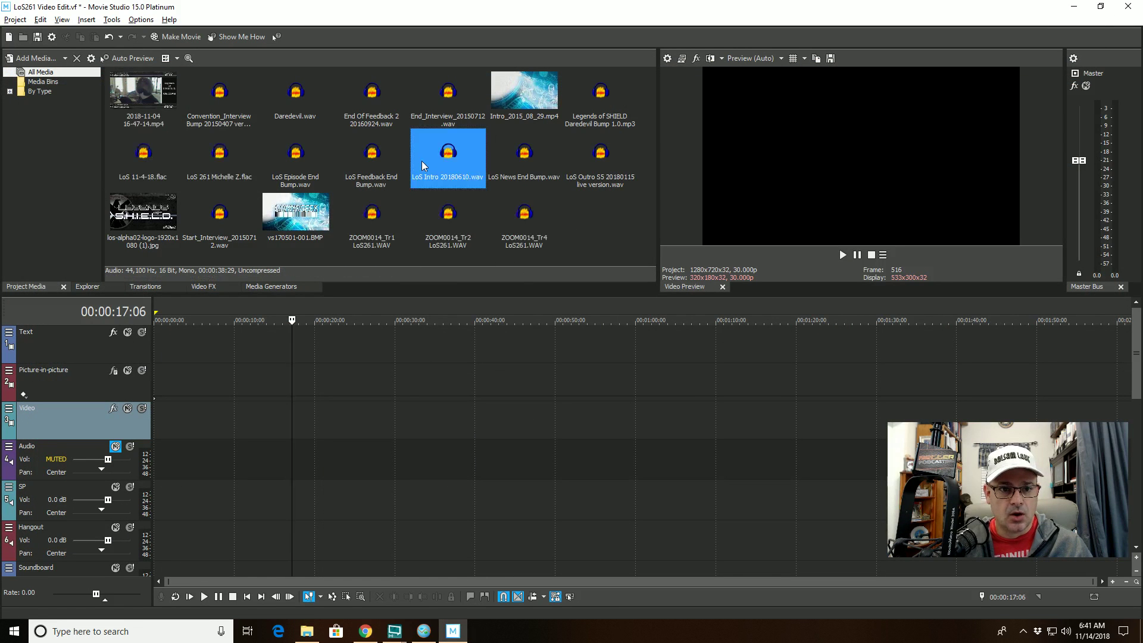
pyautogui.click(309, 165)
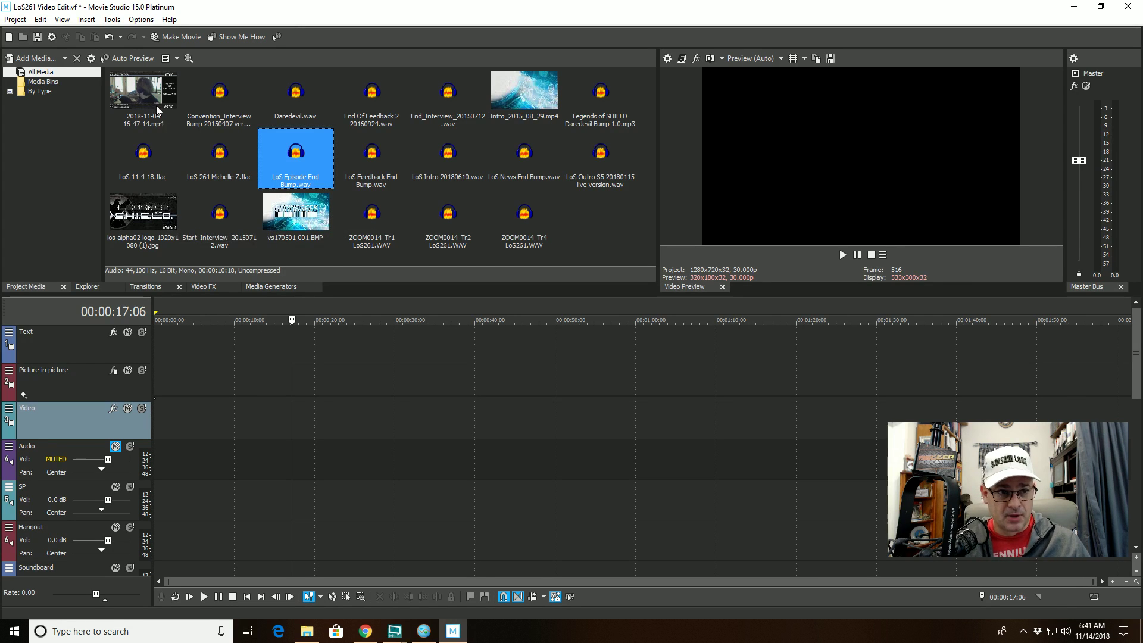
pyautogui.moveTo(154, 101); pyautogui.dragTo(146, 426)
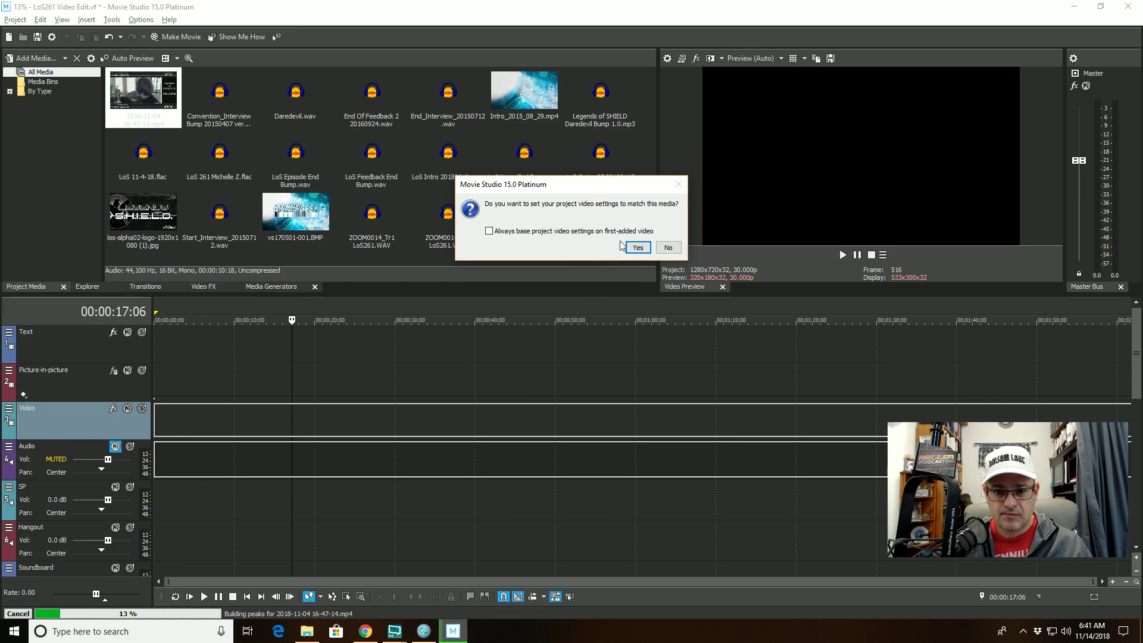
pyautogui.click(637, 247)
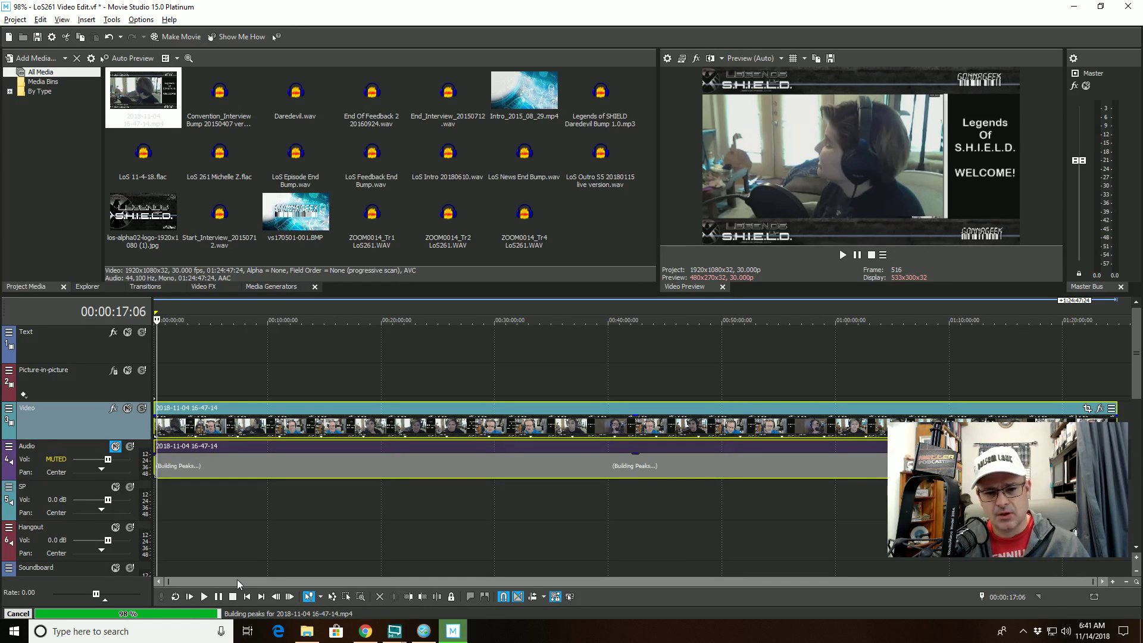
pyautogui.rightClick(402, 422)
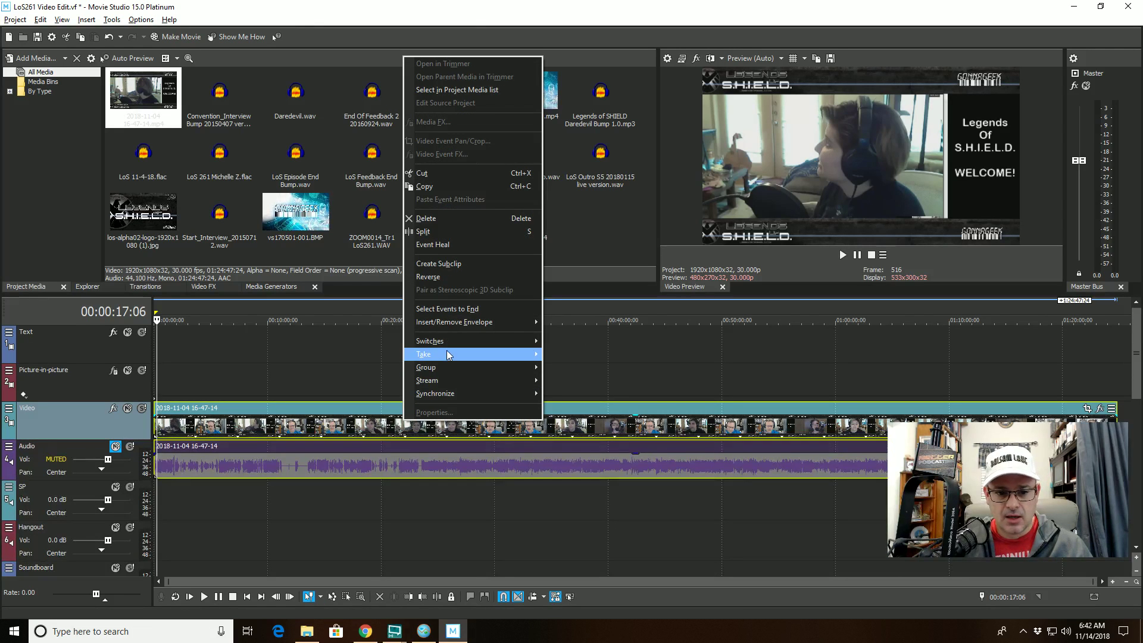
pyautogui.moveTo(452, 342)
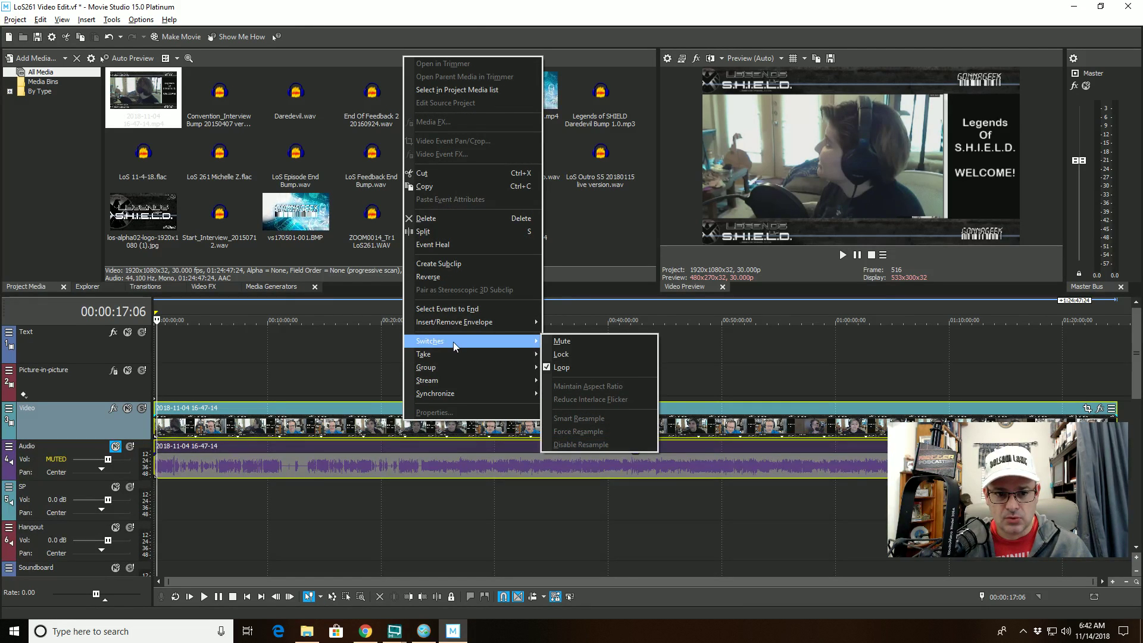
pyautogui.rightClick(358, 423)
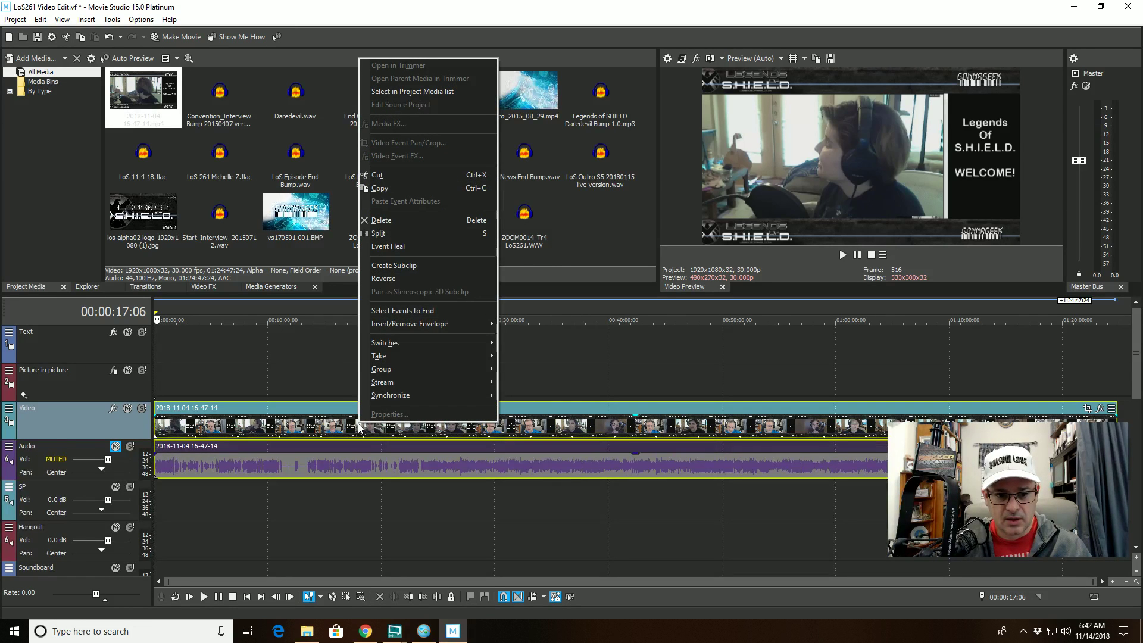
pyautogui.moveTo(399, 348)
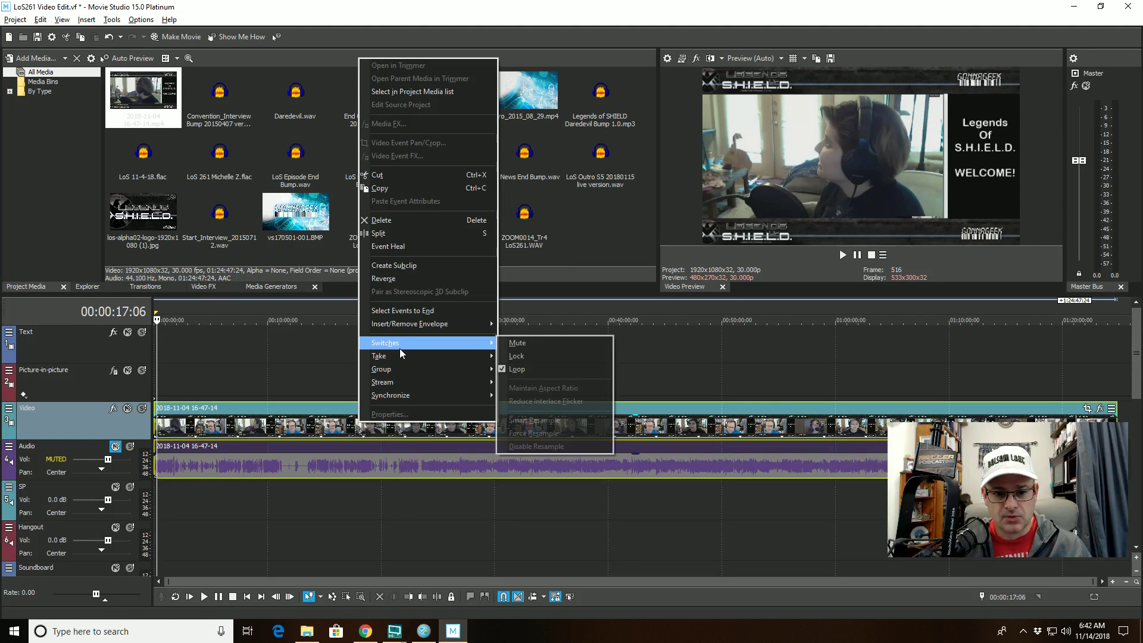
pyautogui.click(319, 368)
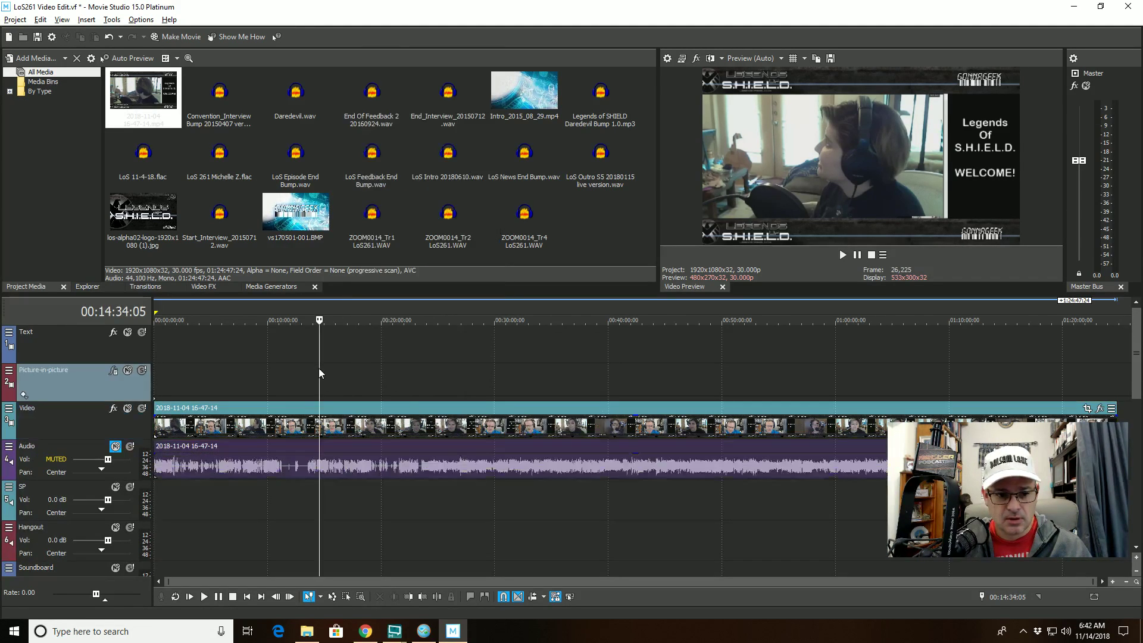
pyautogui.click(234, 430)
pyautogui.rightClick(341, 427)
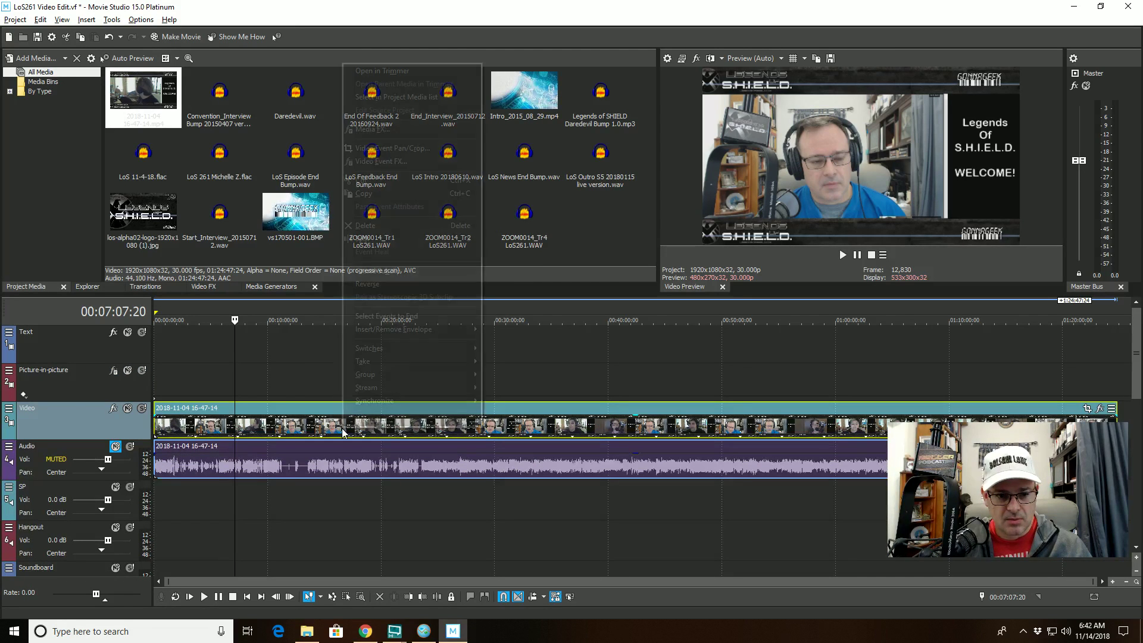
pyautogui.moveTo(394, 353)
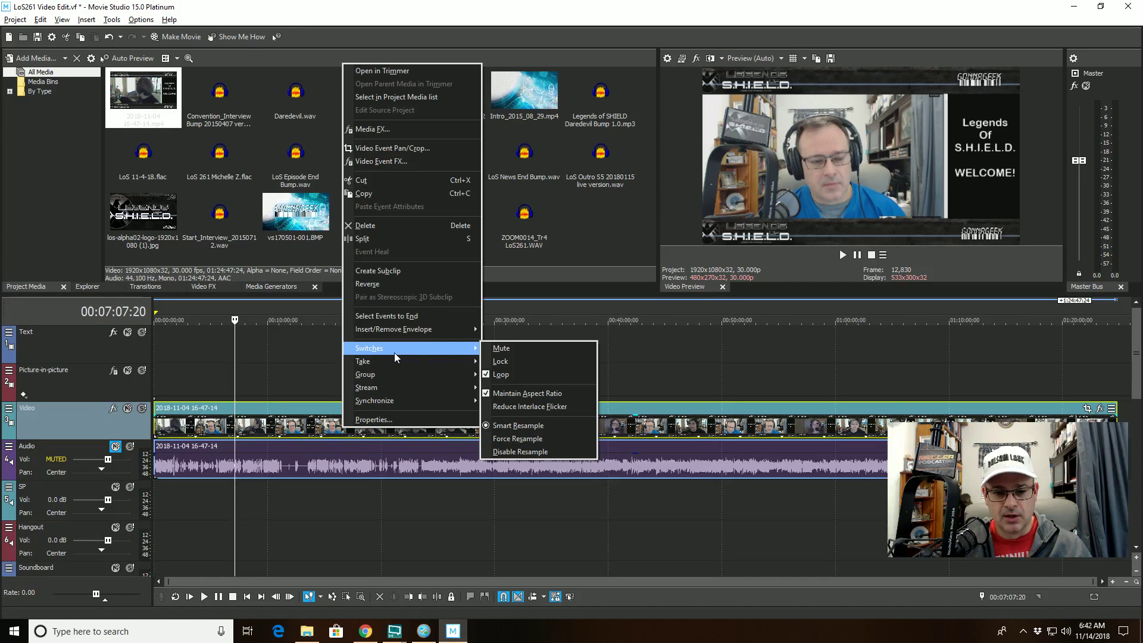
pyautogui.click(512, 455)
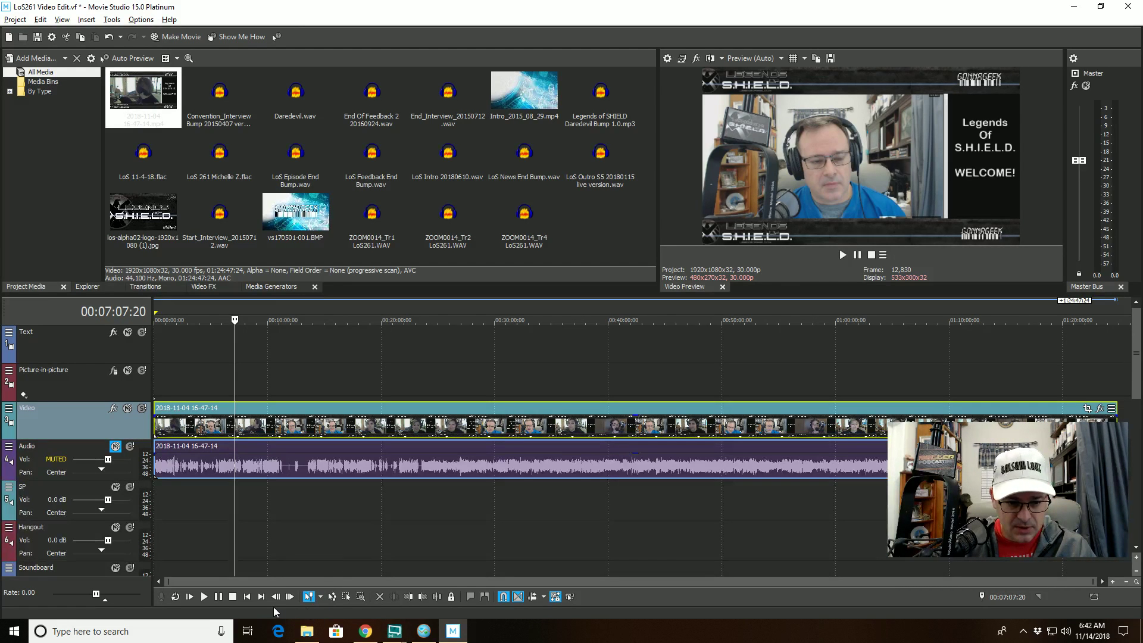
# - Return the playhead to the timeline start and place the ZOOM0014_Tr1 LoS261 recording at the beginning of the SP track
pyautogui.click(262, 596)
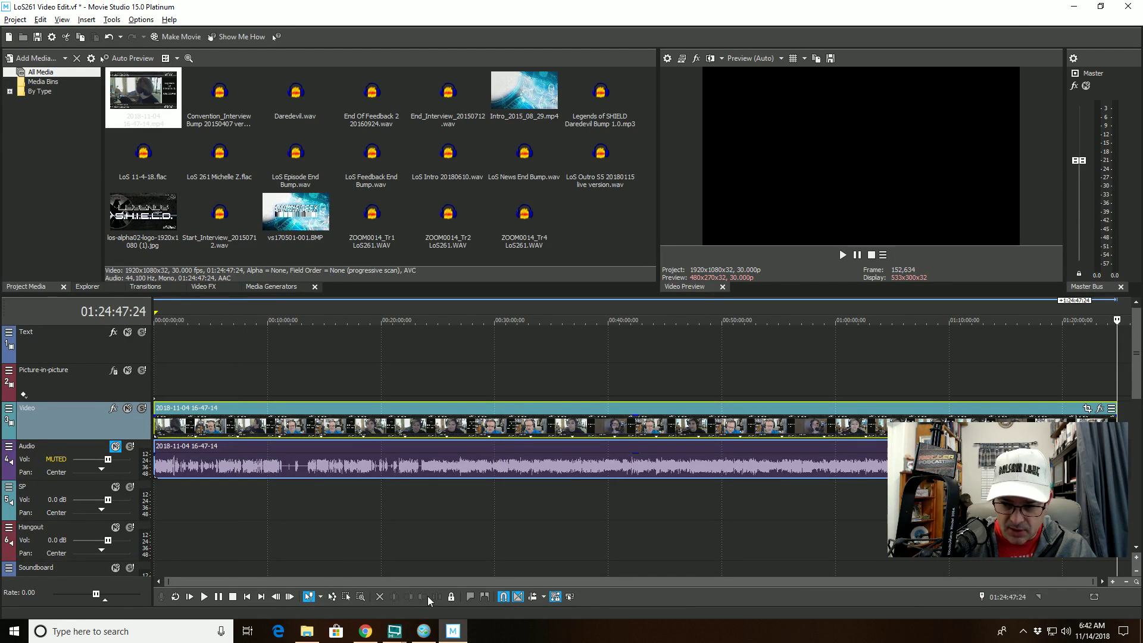
pyautogui.click(245, 598)
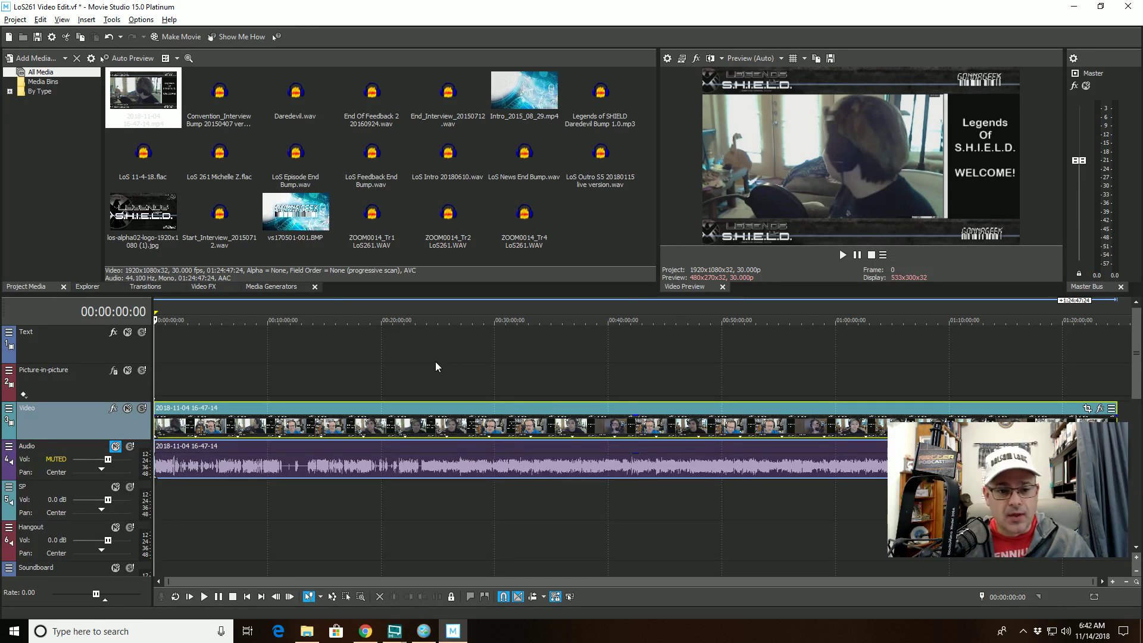
pyautogui.click(383, 221)
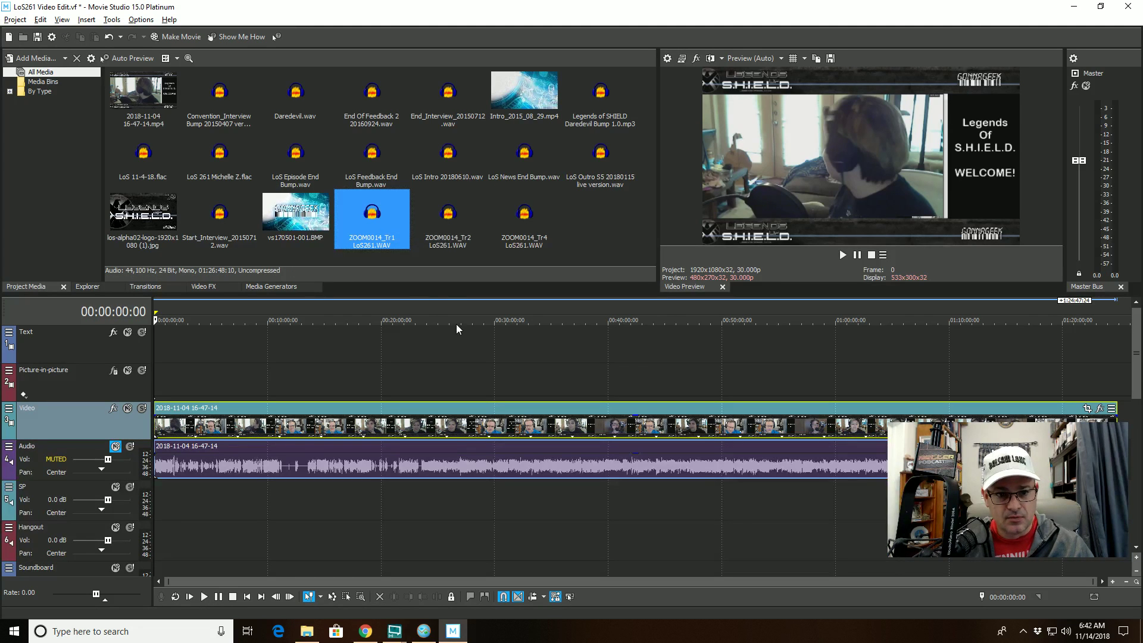
pyautogui.moveTo(382, 268); pyautogui.dragTo(156, 503)
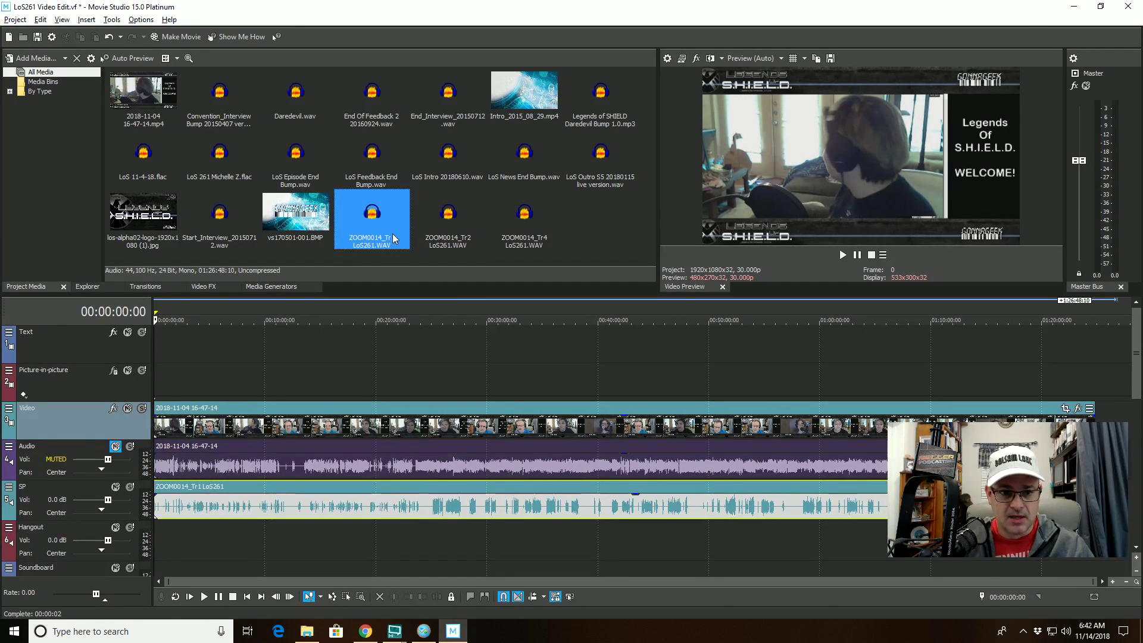
# - Place the ZOOM0014_Tr2 LoS261 recording at the start of the Hangout track and ZOOM0014_Tr4 LoS261 at the start of the Soundboard track
pyautogui.click(478, 223)
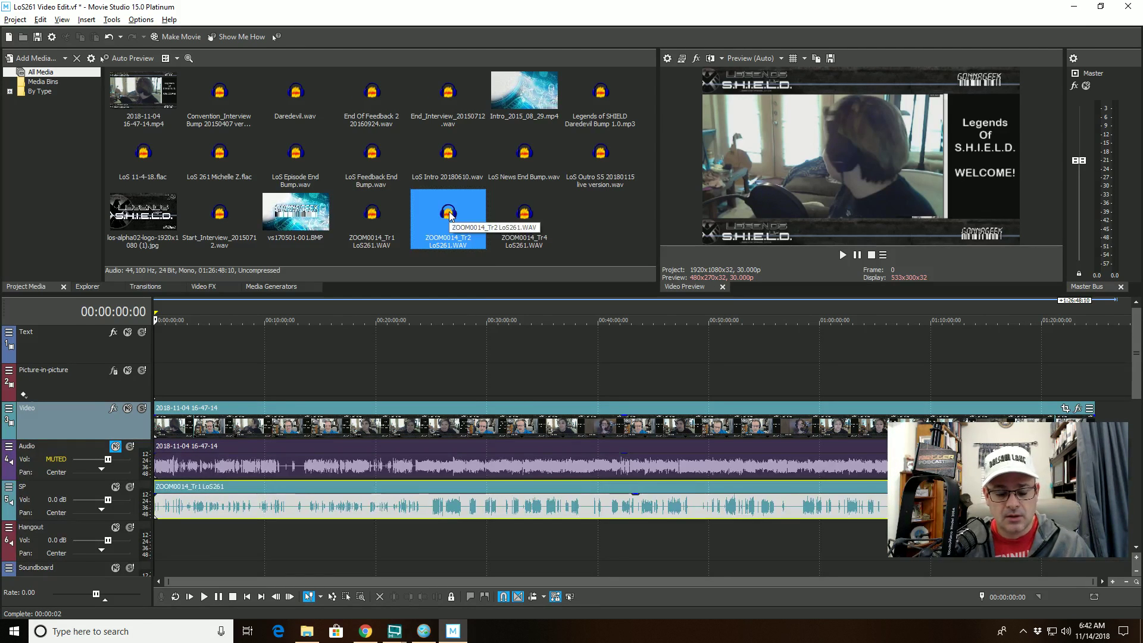
pyautogui.moveTo(450, 216); pyautogui.dragTo(141, 540)
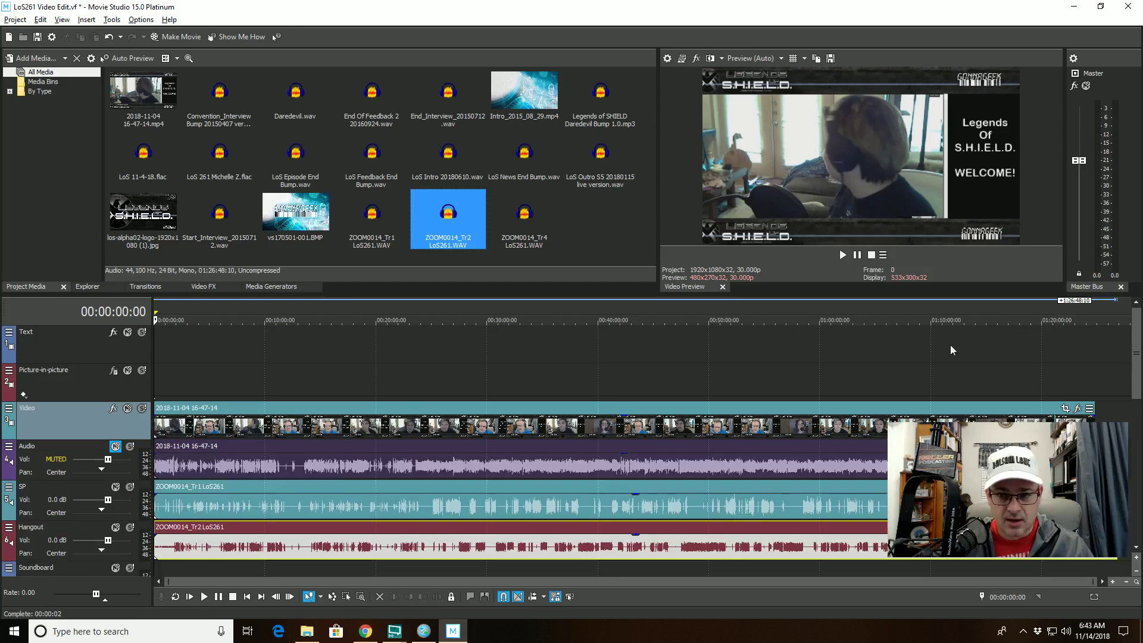
pyautogui.scroll(-2, 1128, 355)
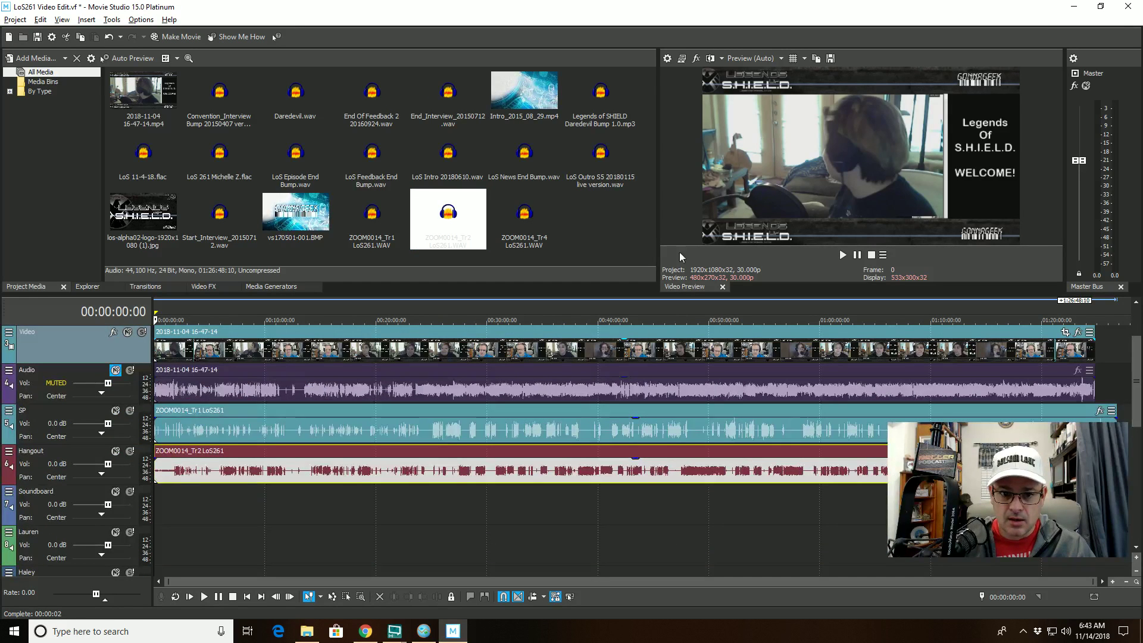
pyautogui.click(522, 221)
pyautogui.moveTo(507, 230); pyautogui.dragTo(156, 506)
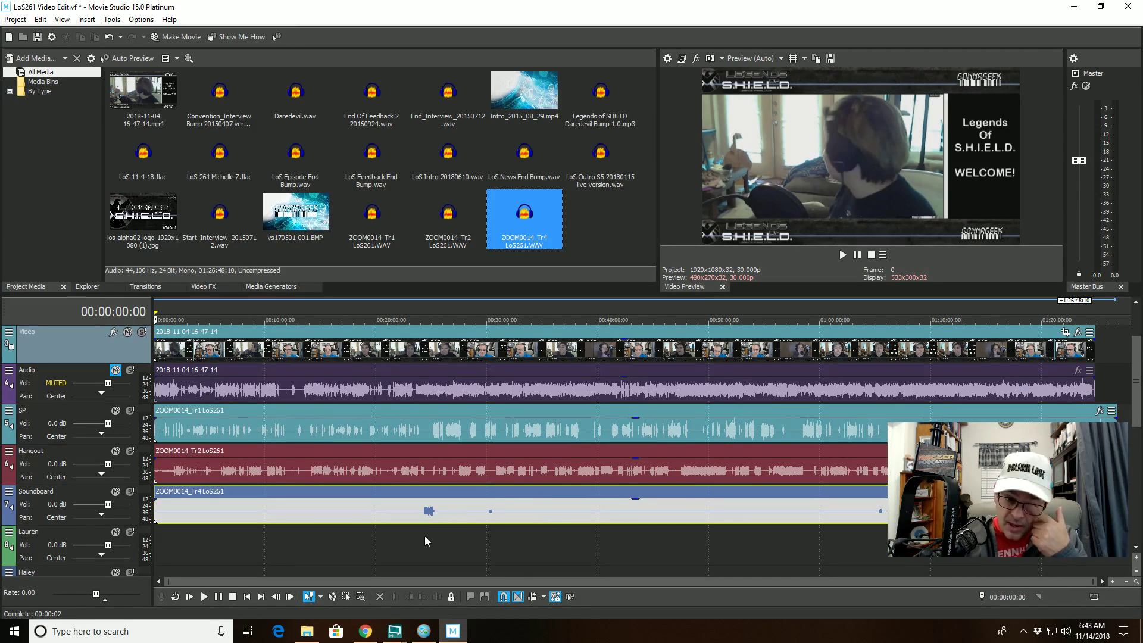
pyautogui.moveTo(418, 535); pyautogui.dragTo(1101, 535)
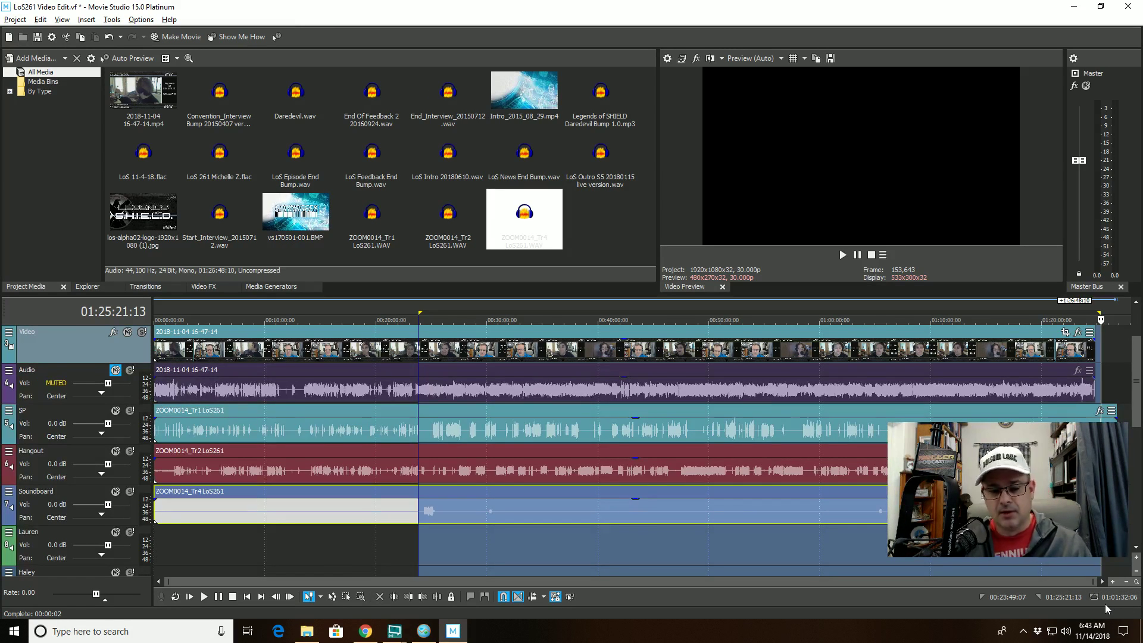
pyautogui.click(345, 554)
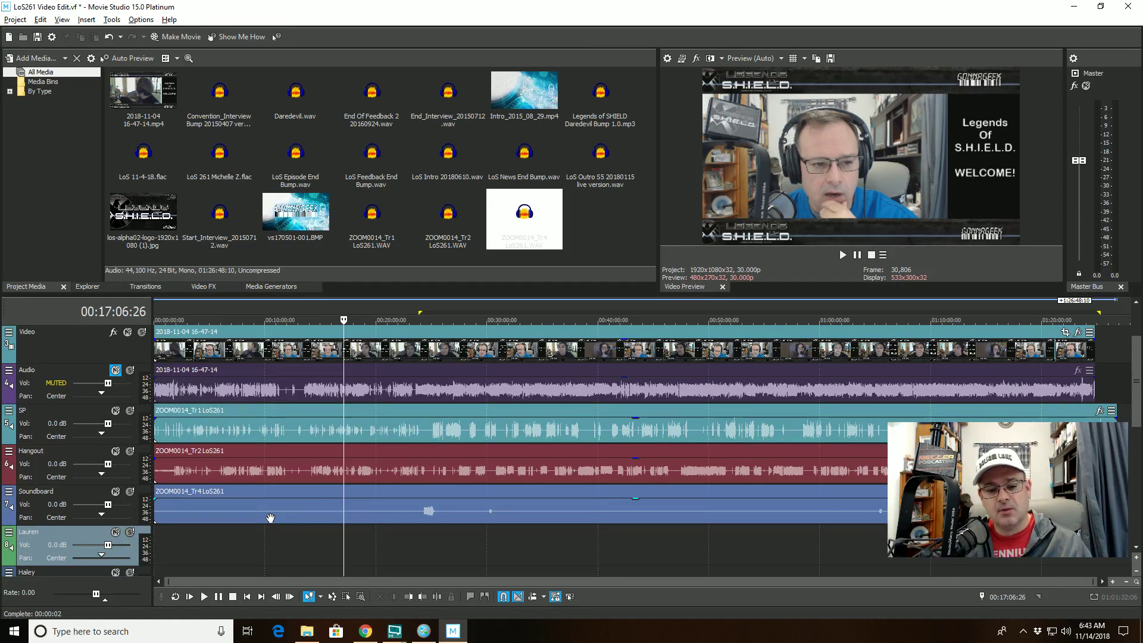
pyautogui.moveTo(424, 543); pyautogui.dragTo(122, 557)
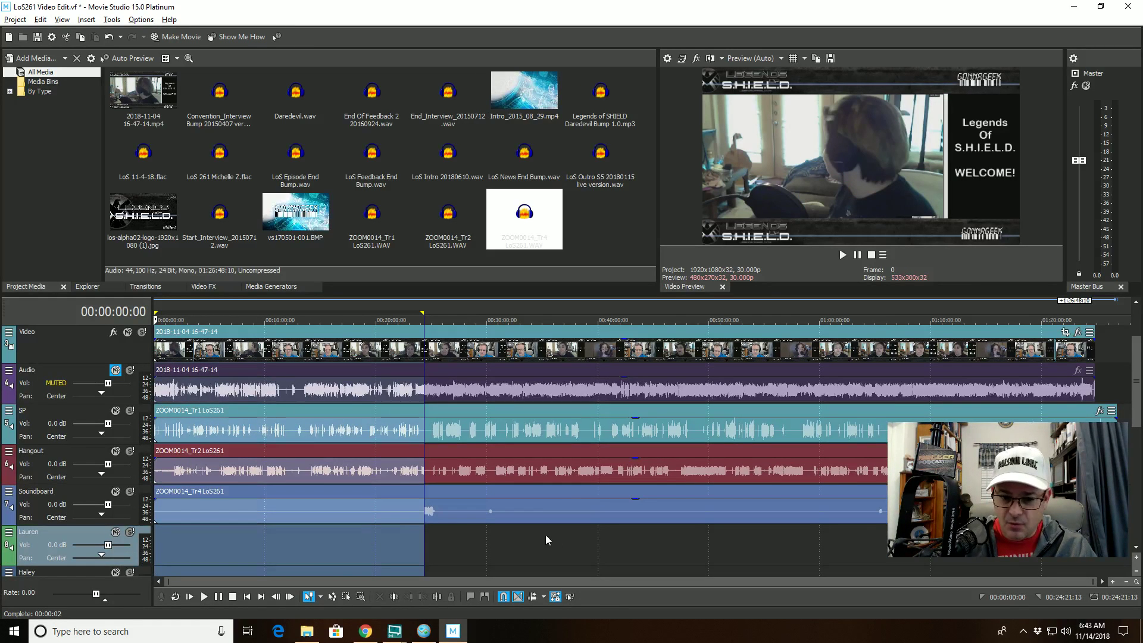
pyautogui.click(334, 548)
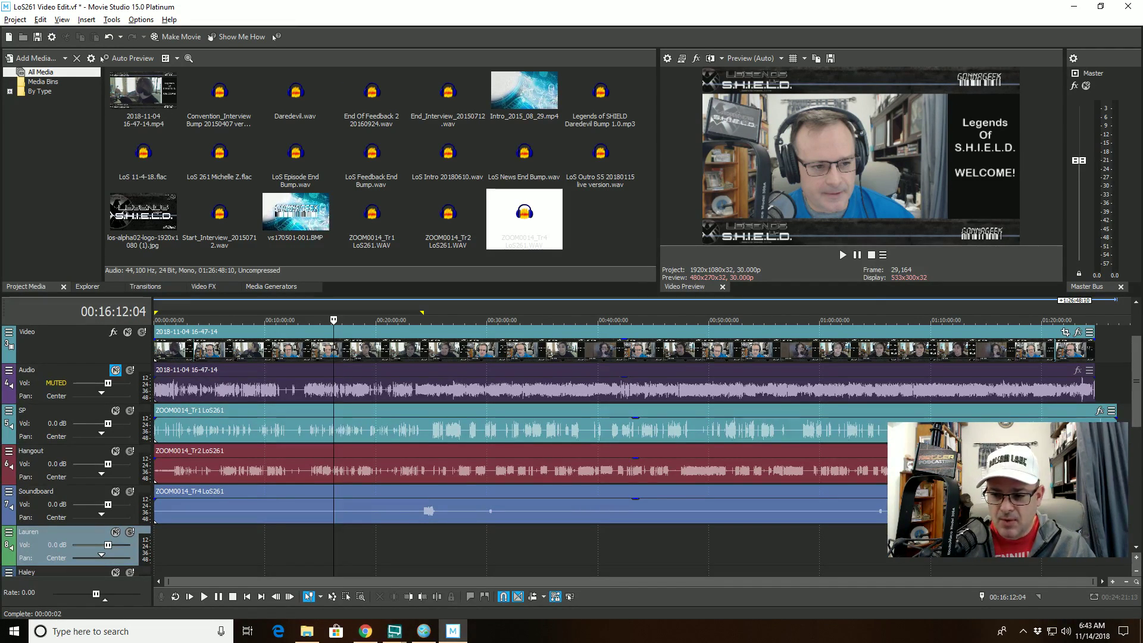
pyautogui.hotkey('ctrl', 'End')
pyautogui.click(806, 555)
pyautogui.moveTo(536, 542); pyautogui.dragTo(834, 542)
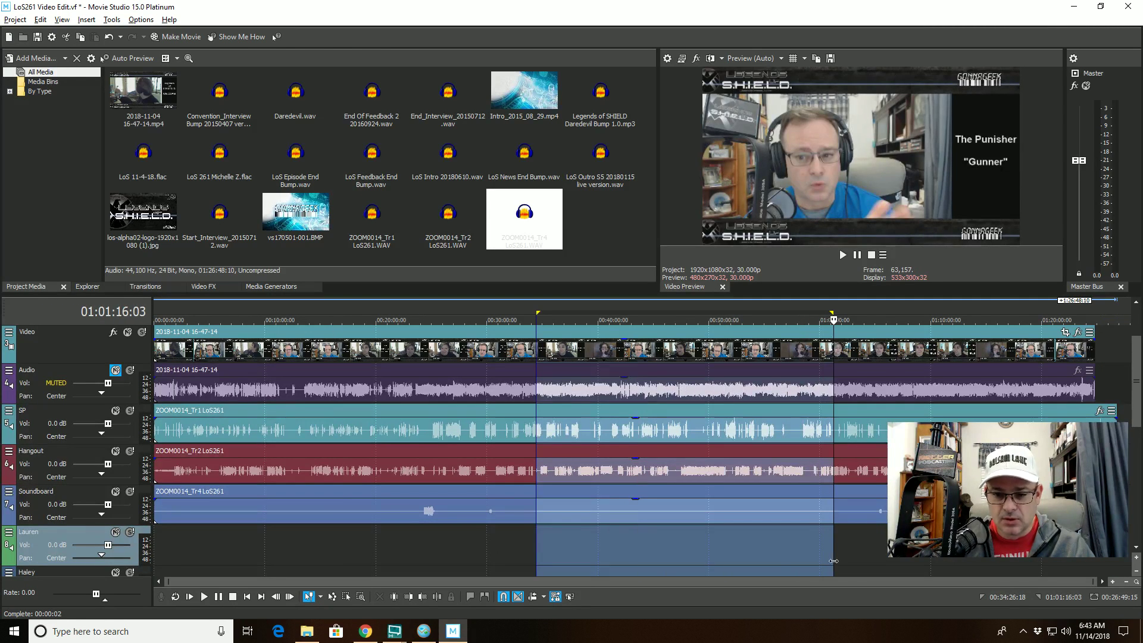
pyautogui.click(235, 573)
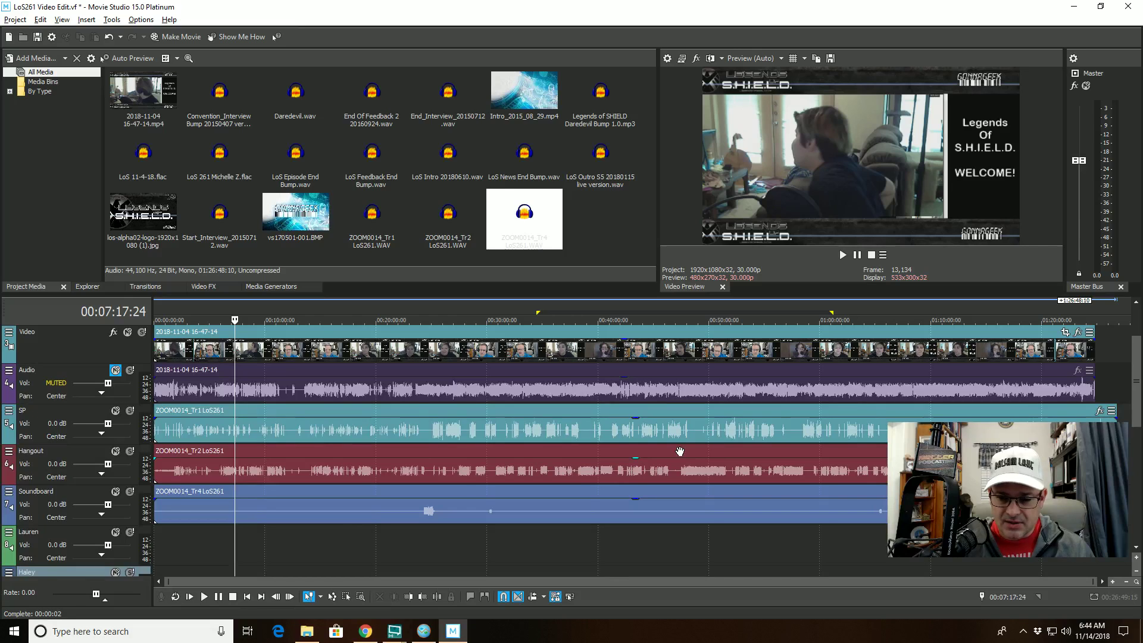
pyautogui.click(1082, 322)
pyautogui.scroll(5, 935, 406)
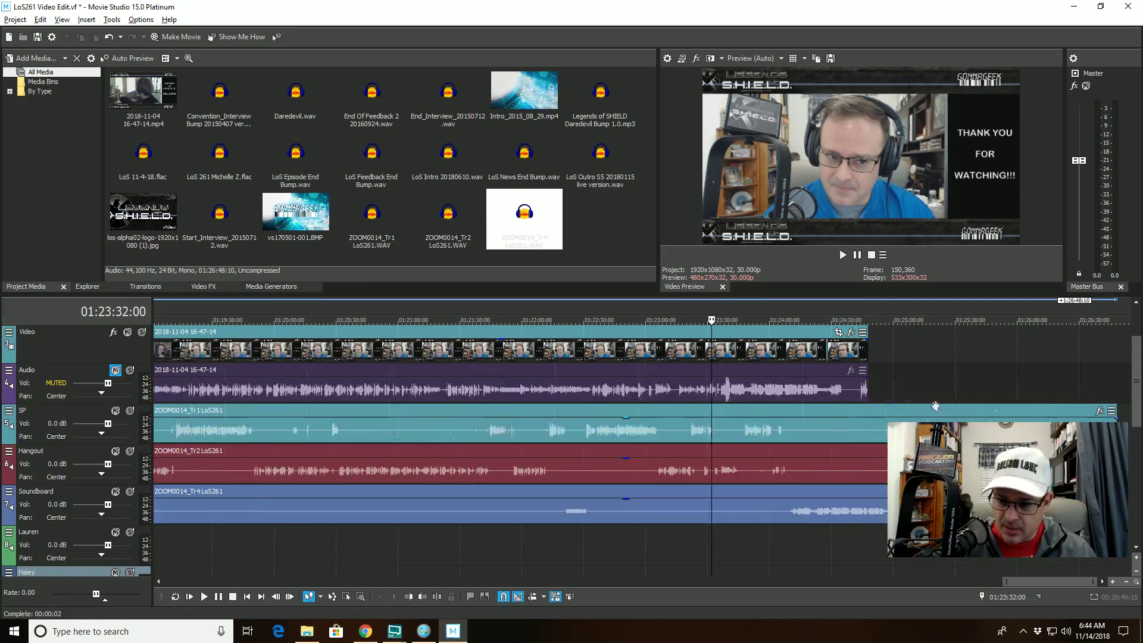
pyautogui.click(833, 318)
pyautogui.scroll(4, 834, 318)
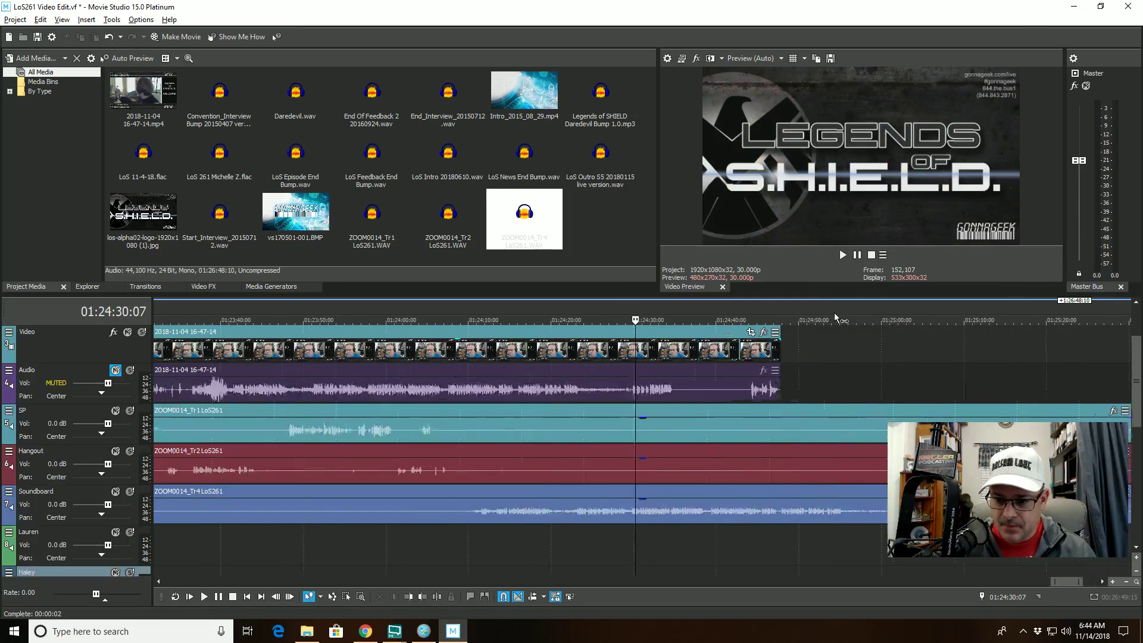
pyautogui.scroll(3, 834, 316)
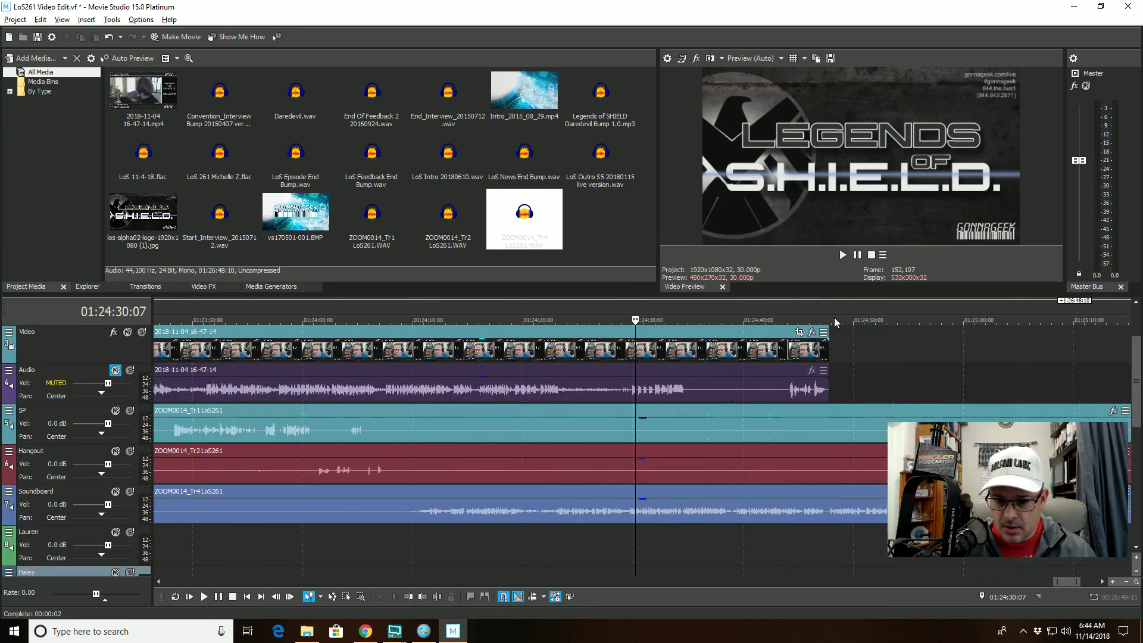
pyautogui.click(777, 340)
pyautogui.moveTo(845, 332); pyautogui.dragTo(989, 337)
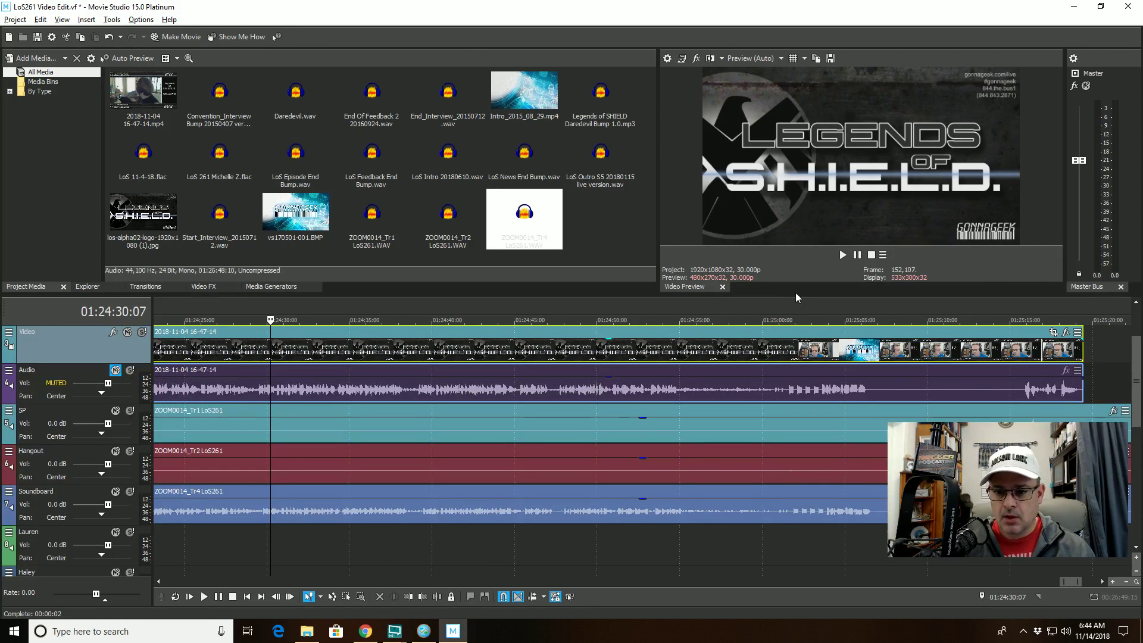
# - Fine-align the video event so the first closing beep in its audio matches the Soundboard recording's beep near 01:25:01:26
pyautogui.click(792, 321)
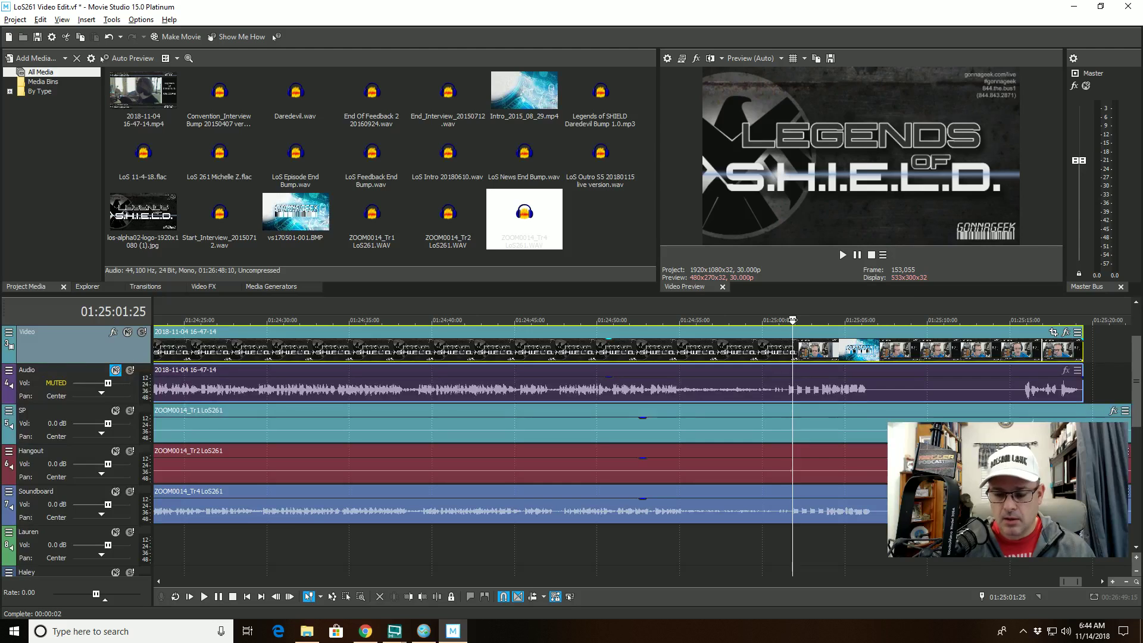
pyautogui.click(808, 323)
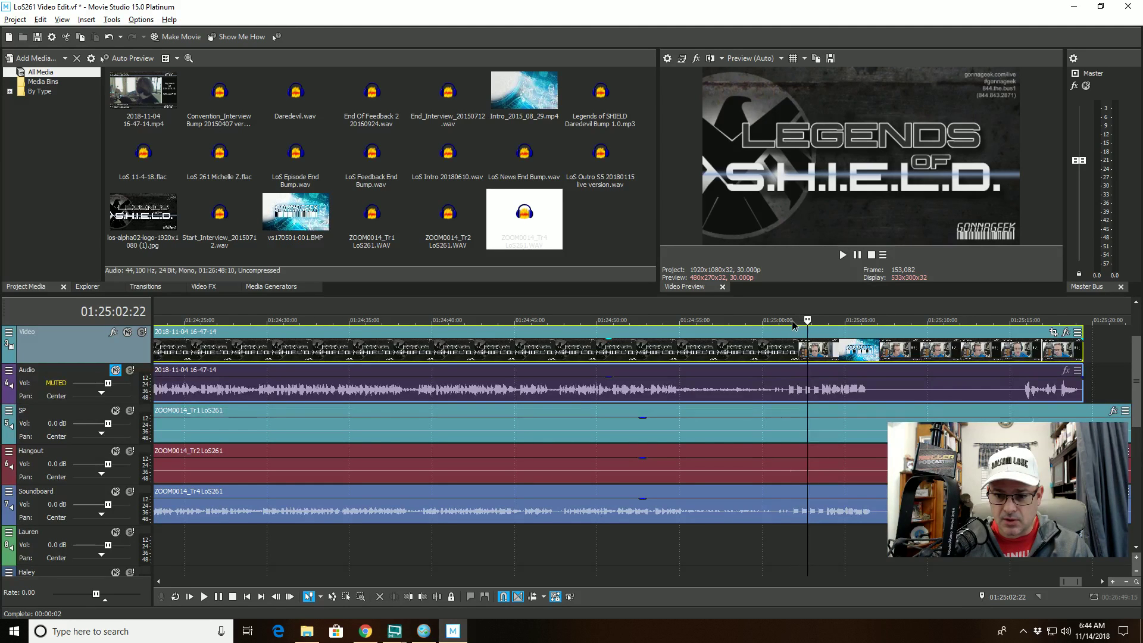
pyautogui.click(791, 321)
pyautogui.scroll(2, 791, 321)
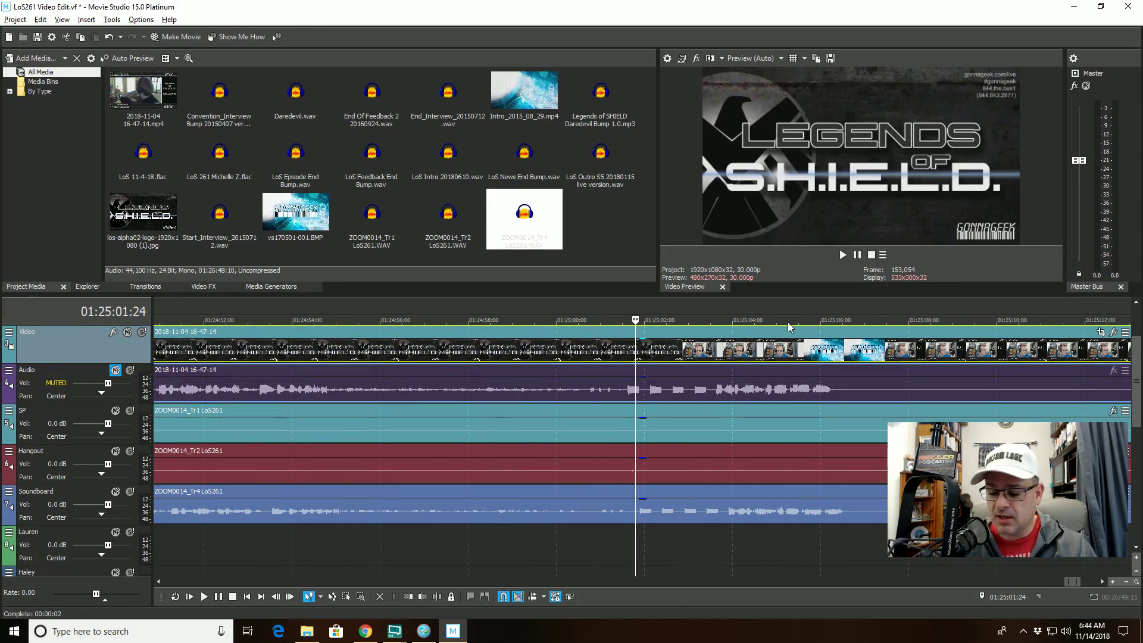
pyautogui.scroll(2, 694, 351)
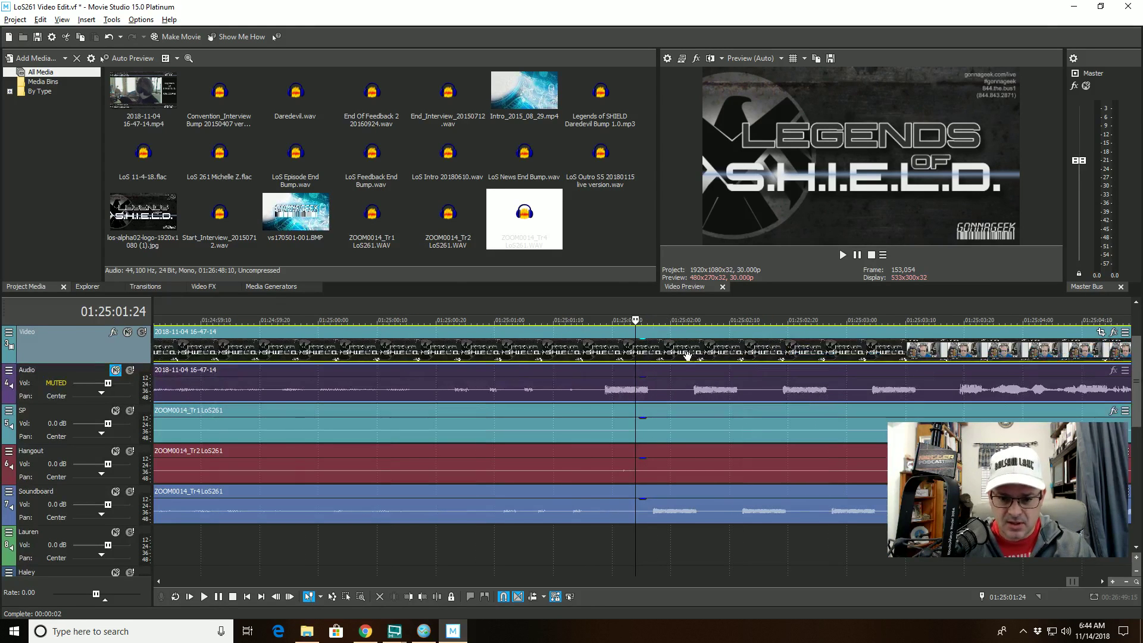
pyautogui.moveTo(690, 342); pyautogui.dragTo(729, 331)
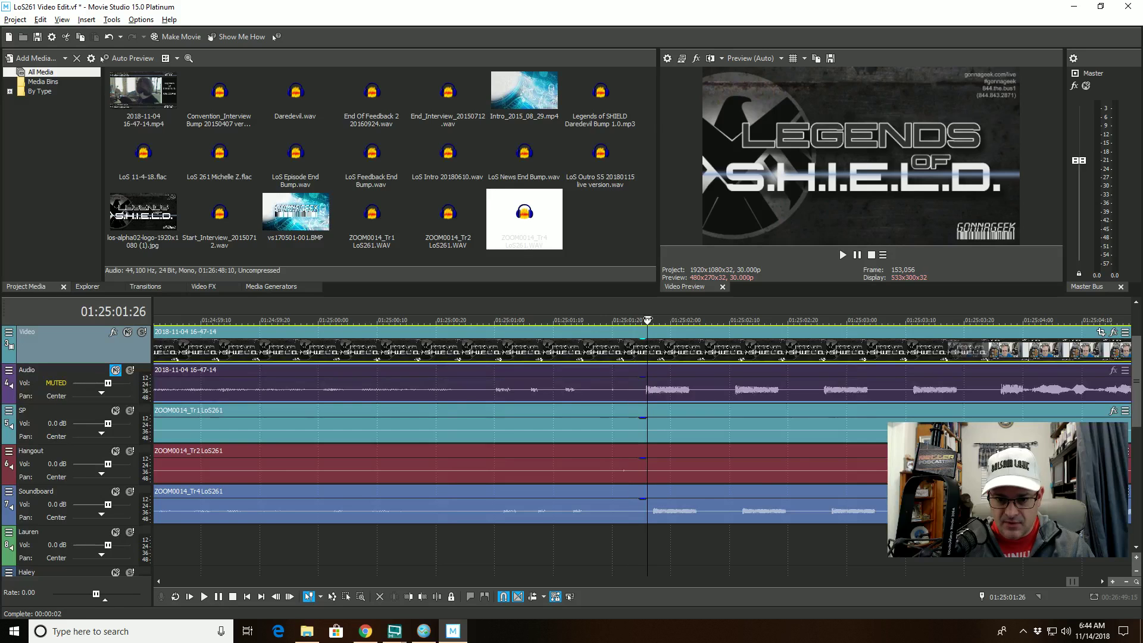
pyautogui.scroll(3, 657, 328)
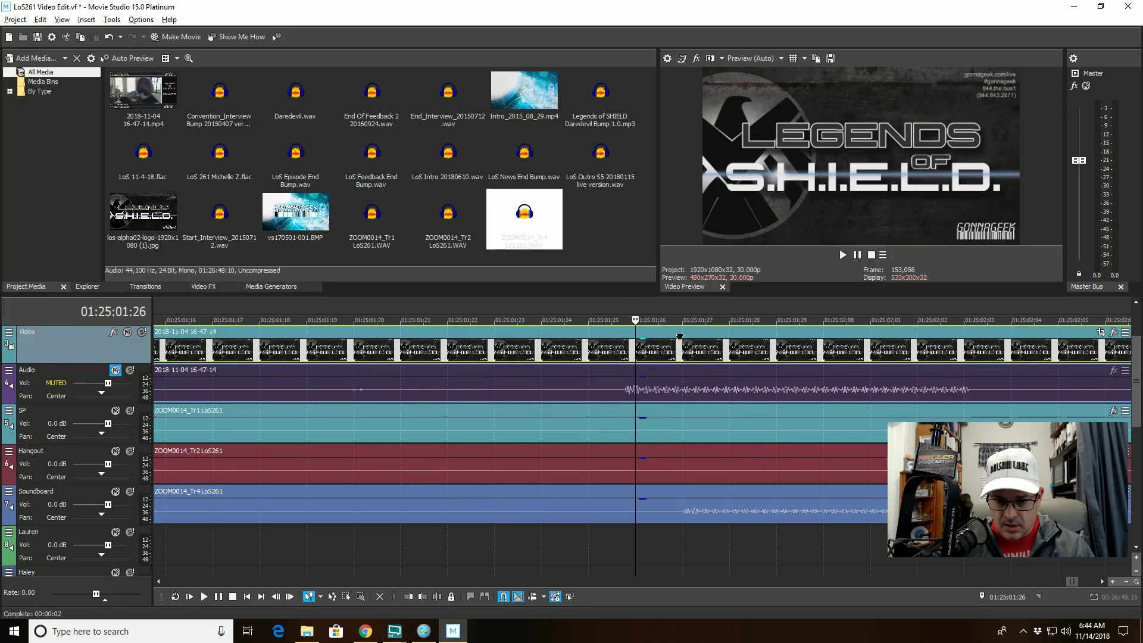
pyautogui.moveTo(679, 336); pyautogui.dragTo(710, 338)
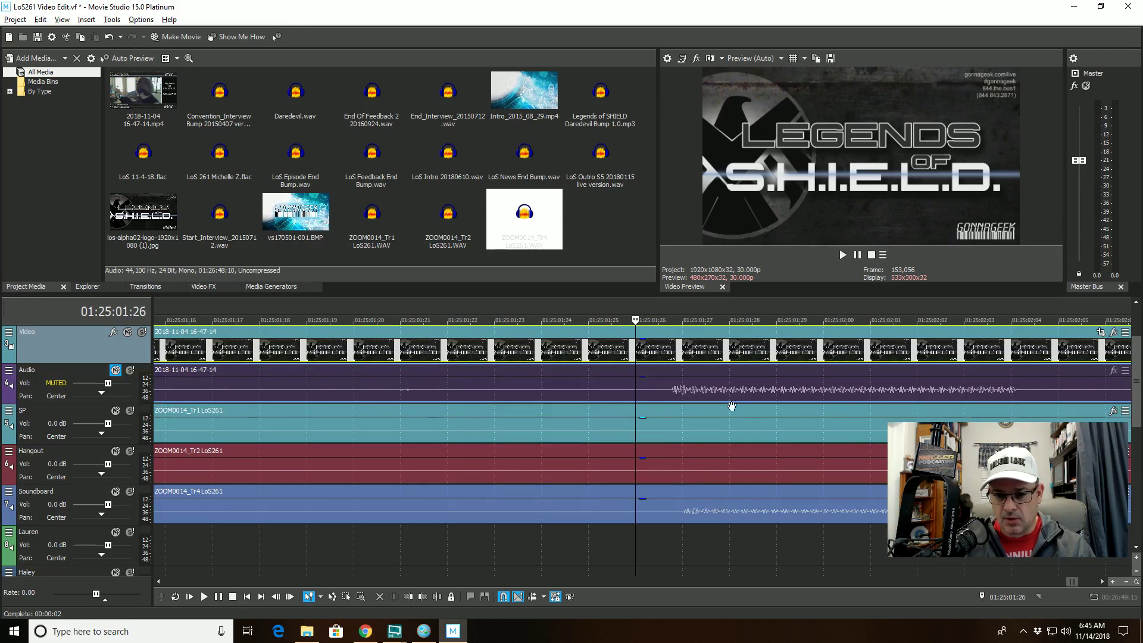
# - Compare the video's audio waveform with the SP and Hangout recordings around 01:07:39 to check their sync
pyautogui.scroll(-5, 754, 350)
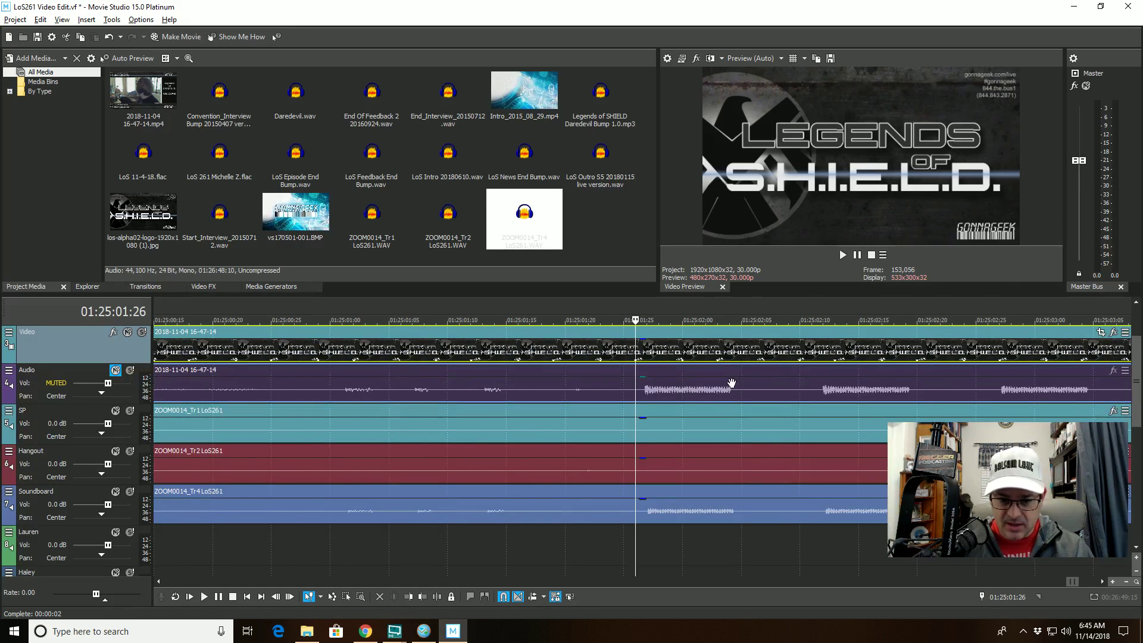
pyautogui.scroll(-10, 732, 383)
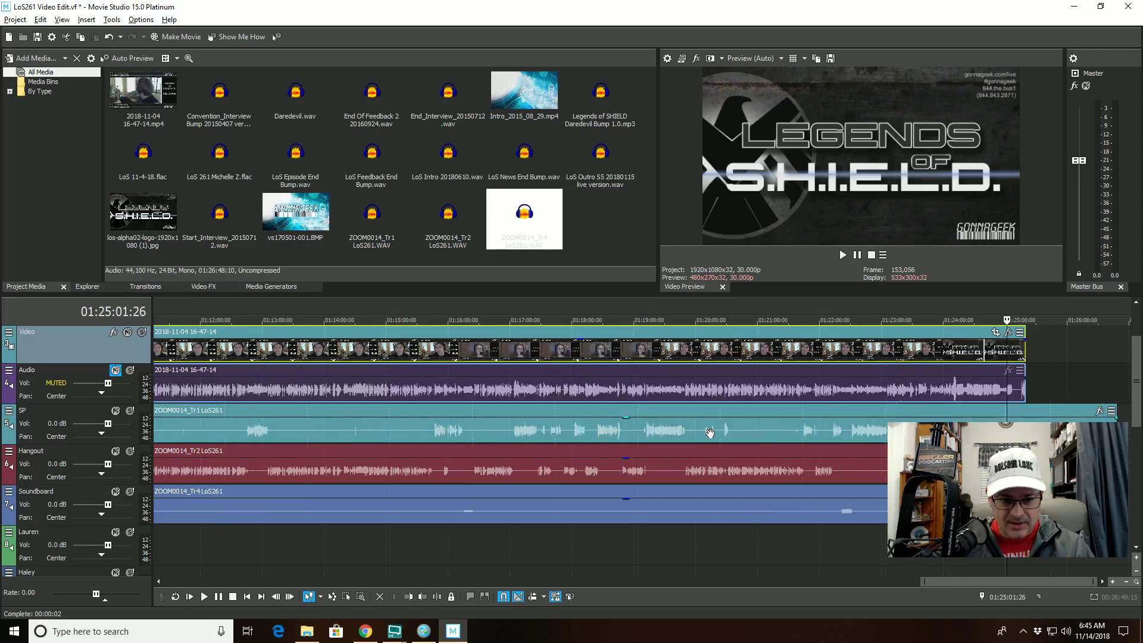
pyautogui.scroll(-2, 710, 432)
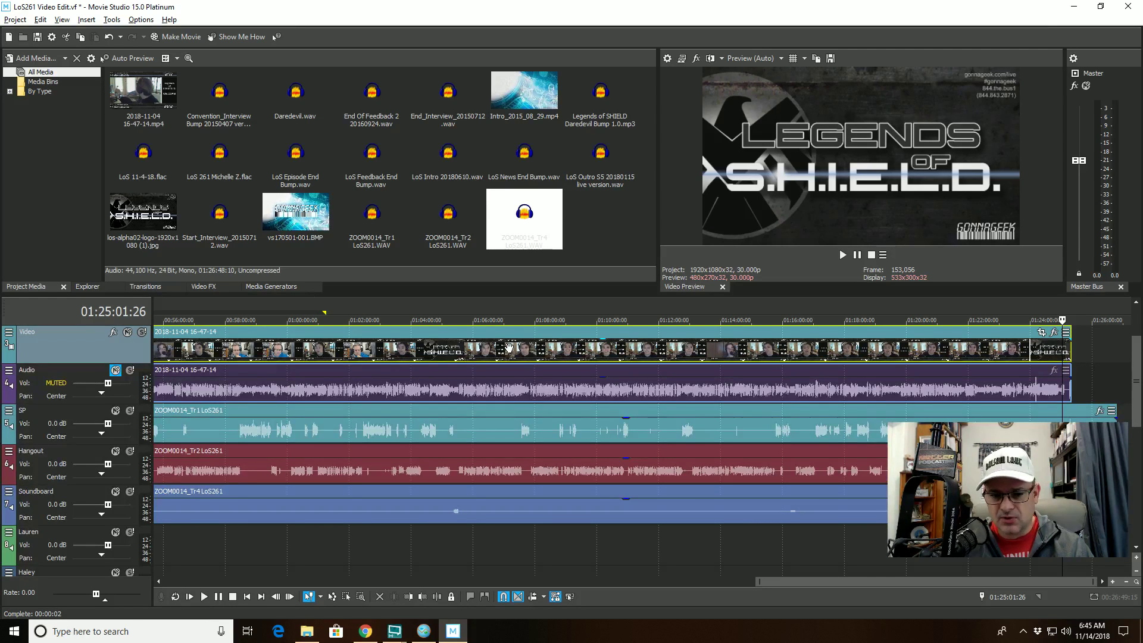
pyautogui.click(525, 331)
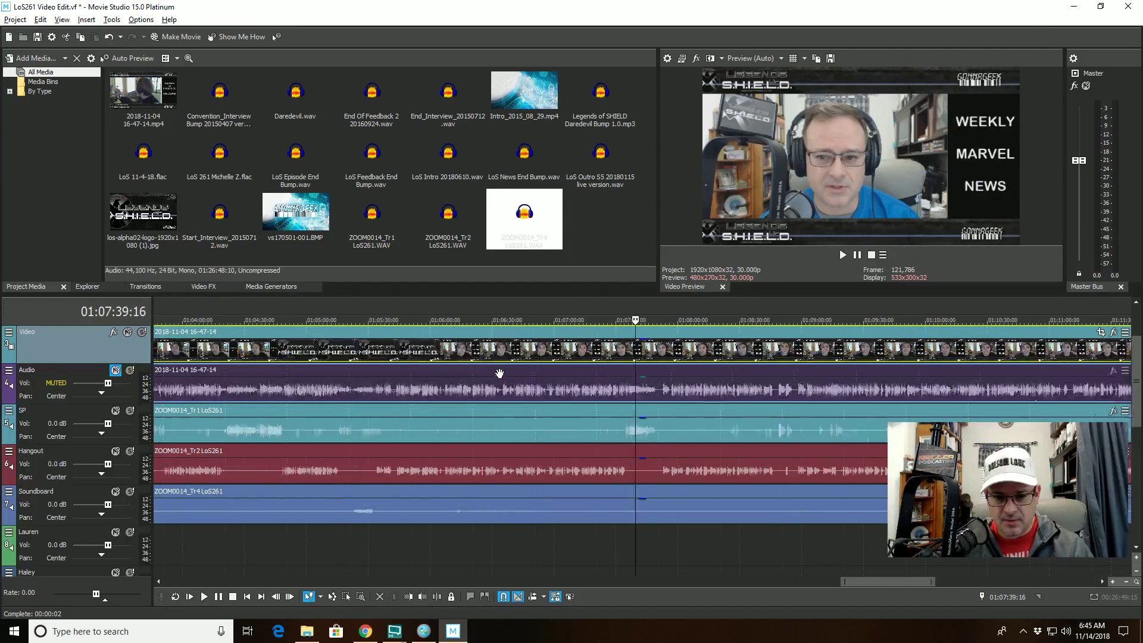
pyautogui.scroll(5, 504, 349)
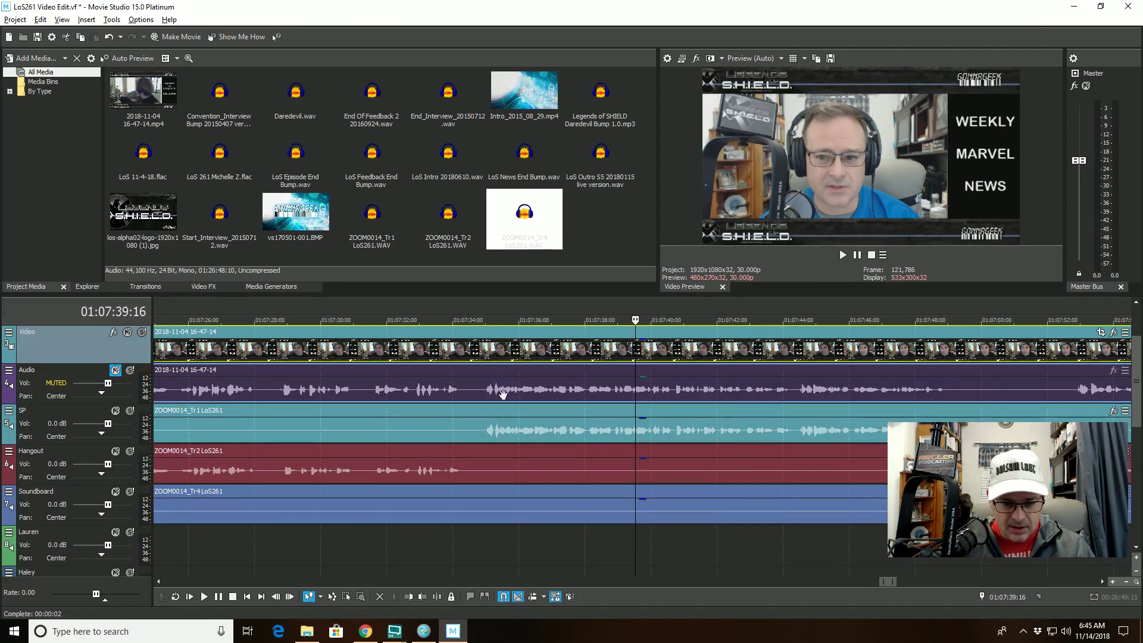
# - Try shifting the video event 9 frames earlier than the SP recording, and undo the move
pyautogui.moveTo(525, 332); pyautogui.dragTo(516, 334)
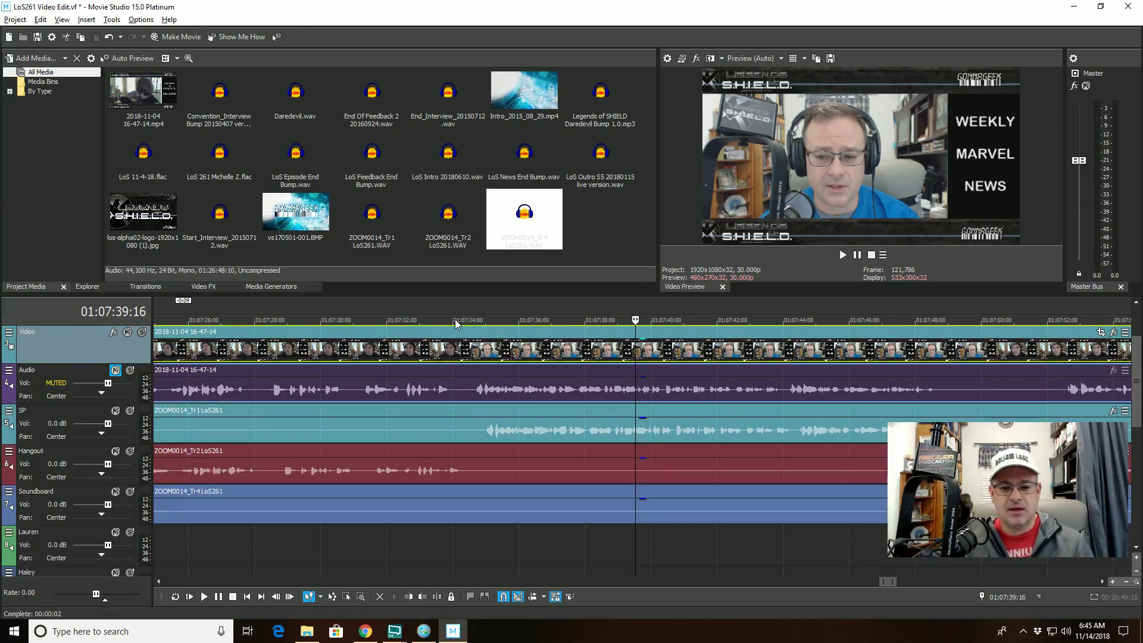
pyautogui.click(394, 322)
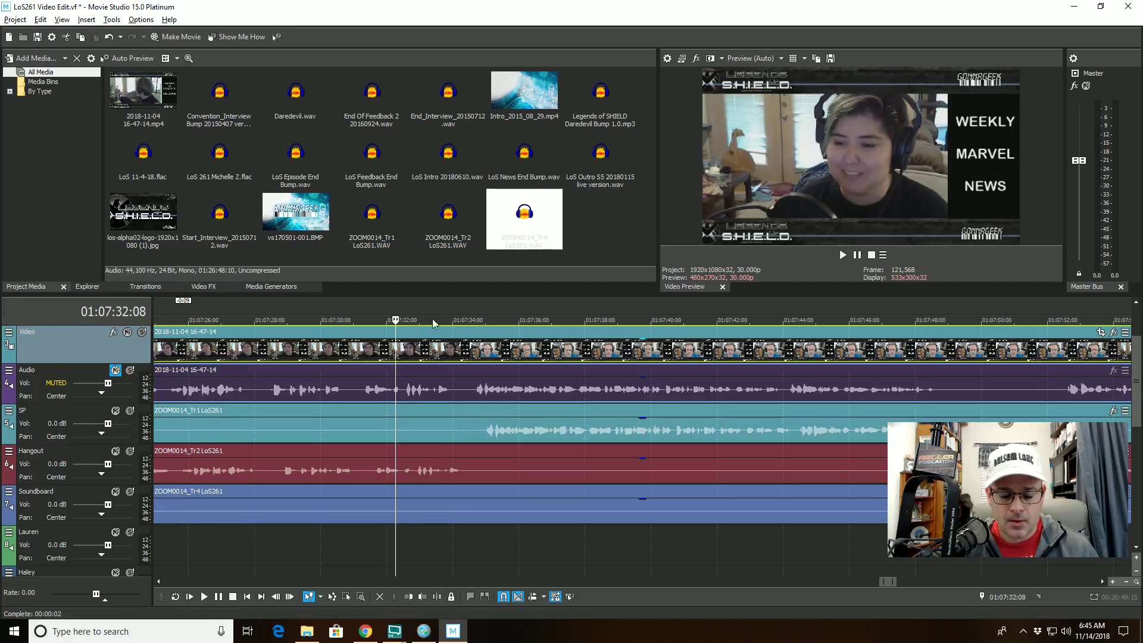
pyautogui.hotkey('ctrl', 'z')
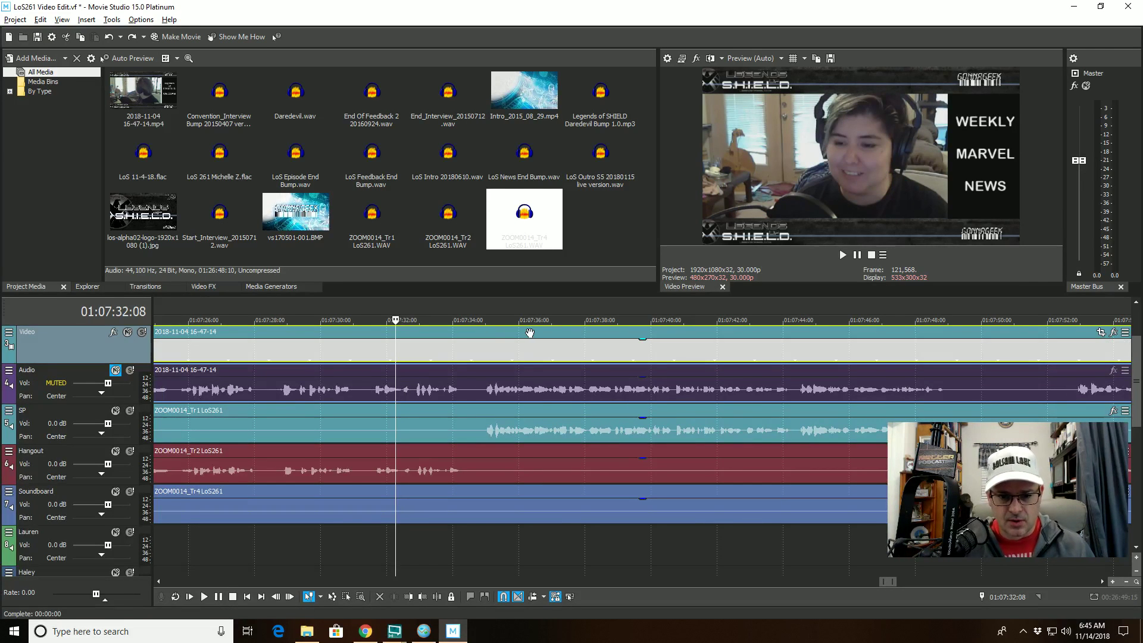
# - Play the timeline from 01:07:34:09 to check the picture's lip sync against the SP recording
pyautogui.click(461, 321)
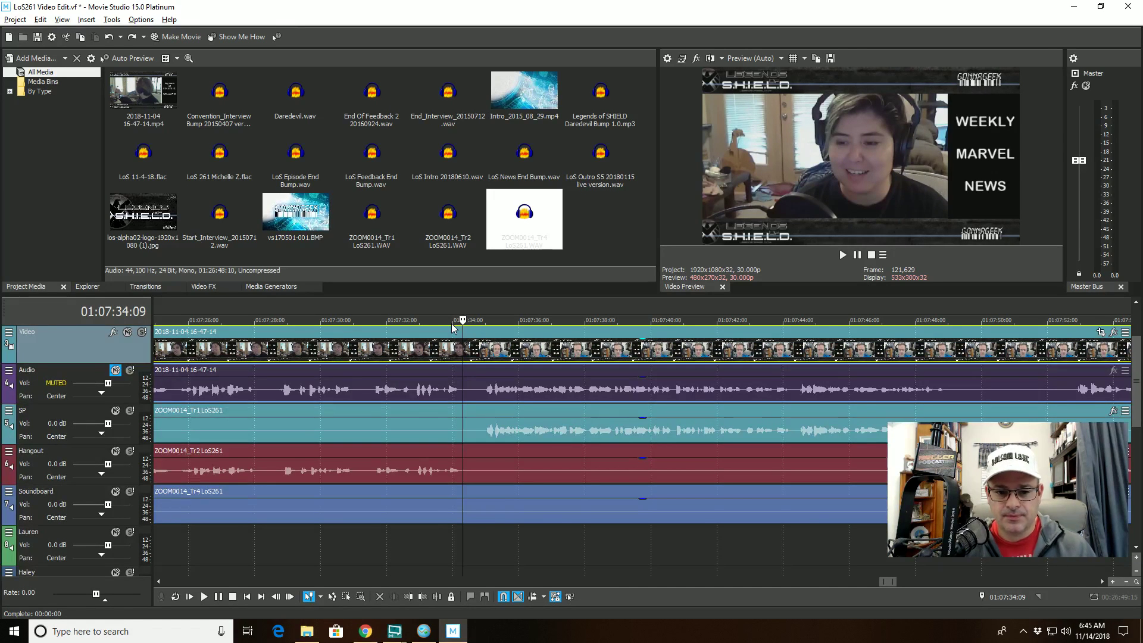
pyautogui.press('space')
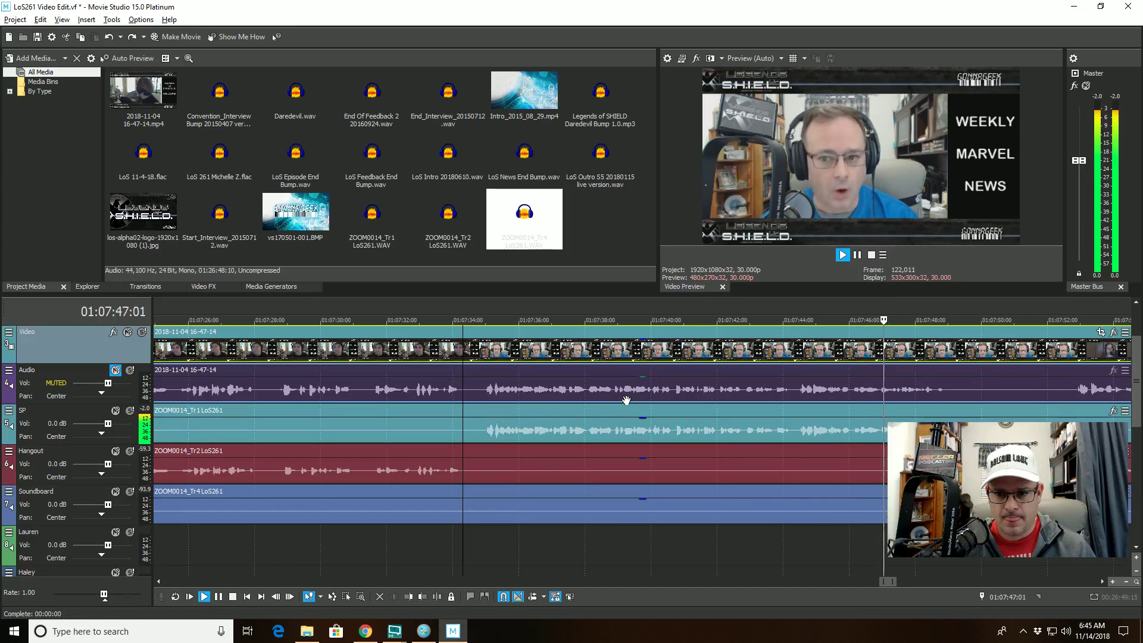
pyautogui.press('space')
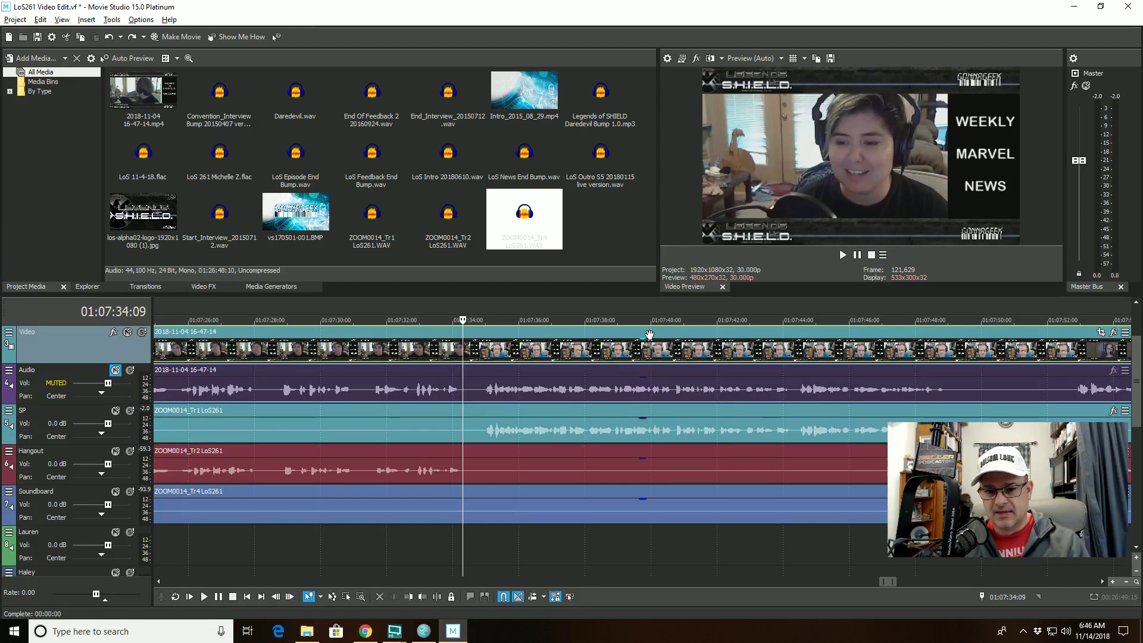
# - Shift the video event 9 frames earlier and play from 01:07:34:09 to judge the lip sync
pyautogui.moveTo(682, 337); pyautogui.dragTo(672, 338)
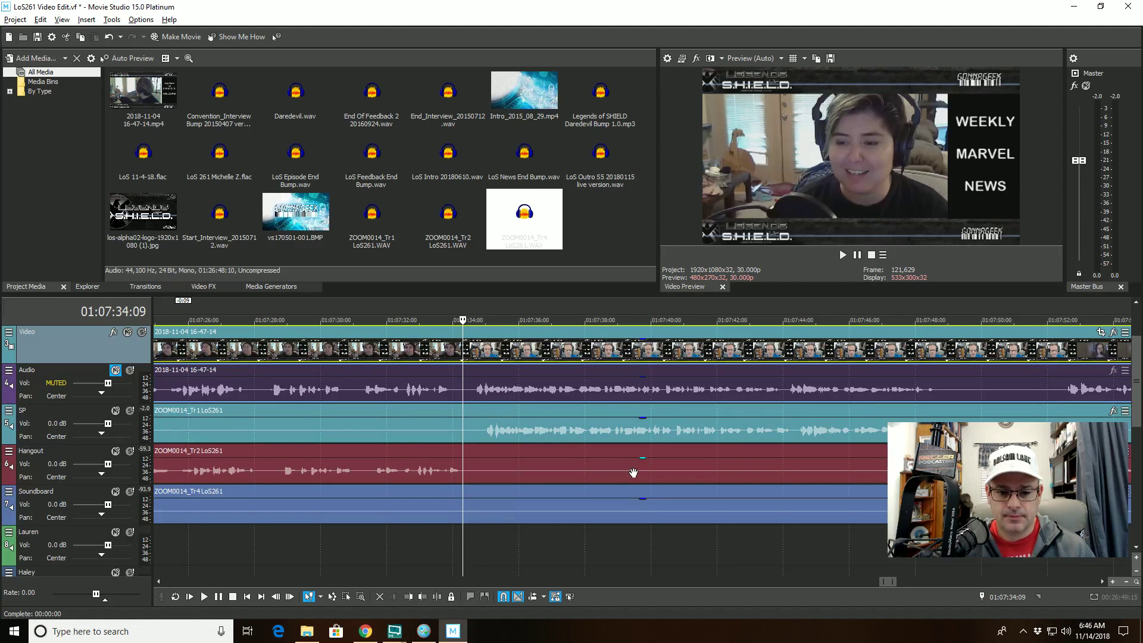
pyautogui.press('space')
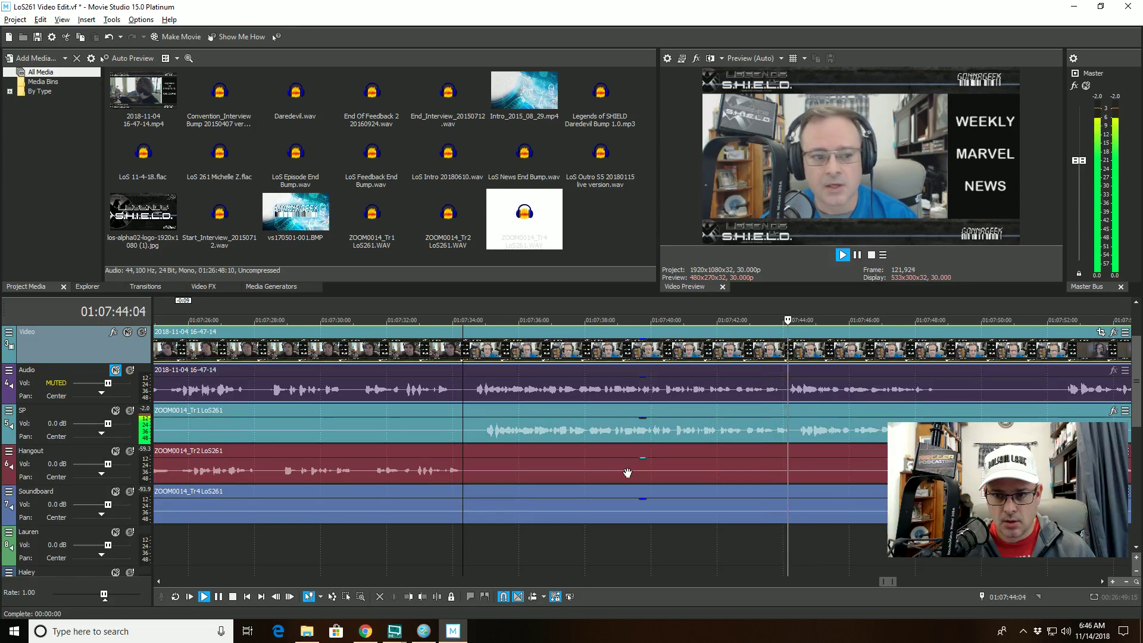
pyautogui.press('space')
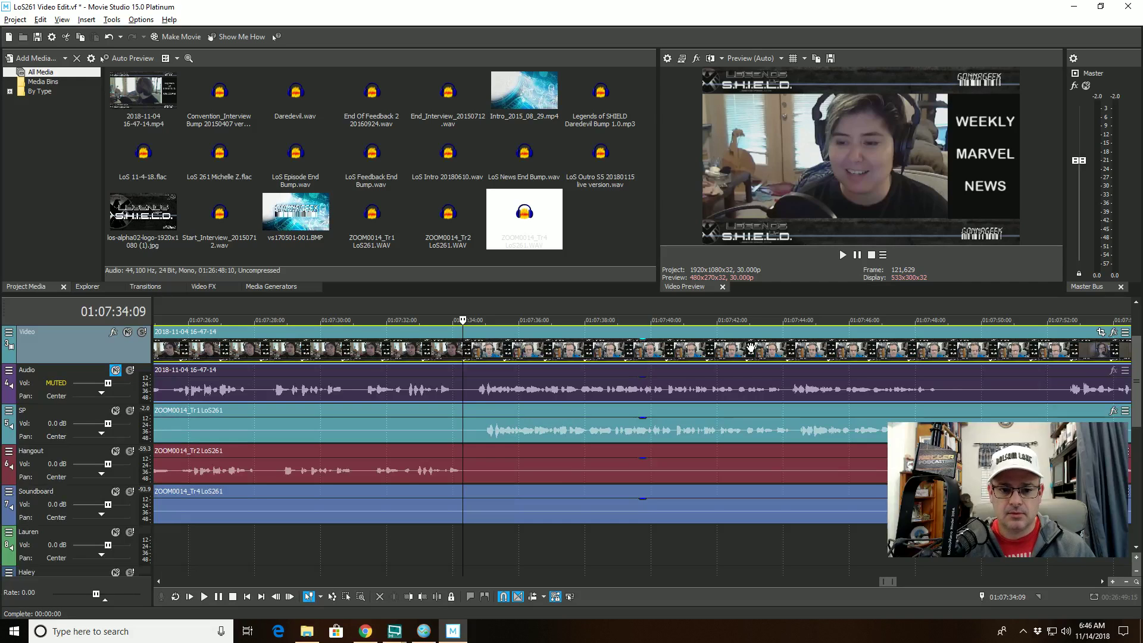
# - Play the timeline again from 01:07:34:09 to recheck the video's lip sync against the SP recording
pyautogui.press('space')
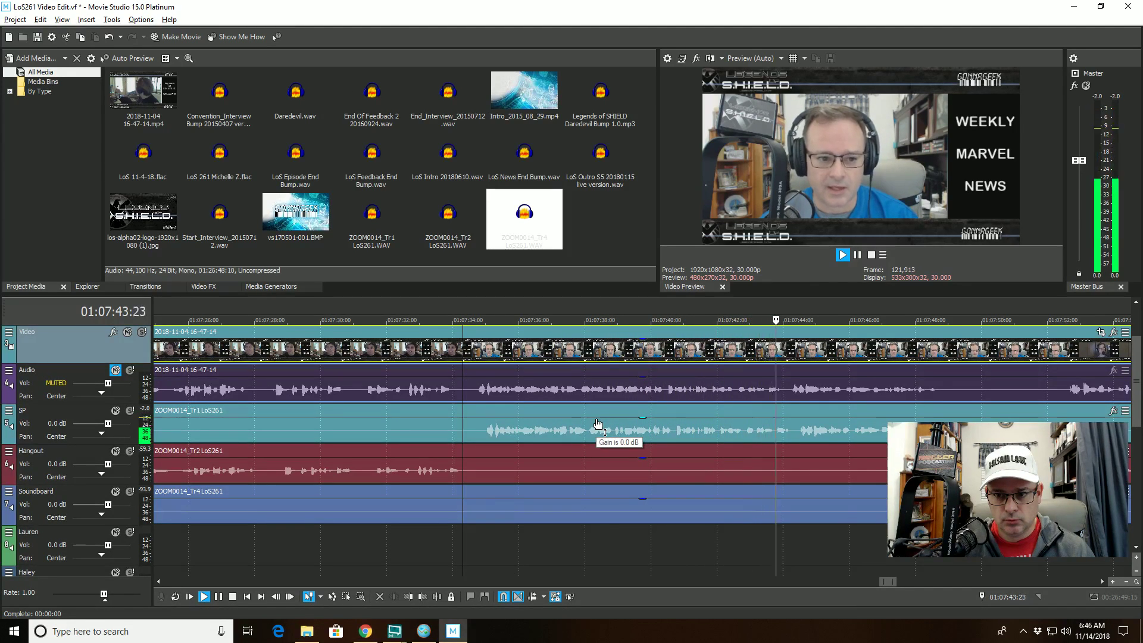
pyautogui.press('space')
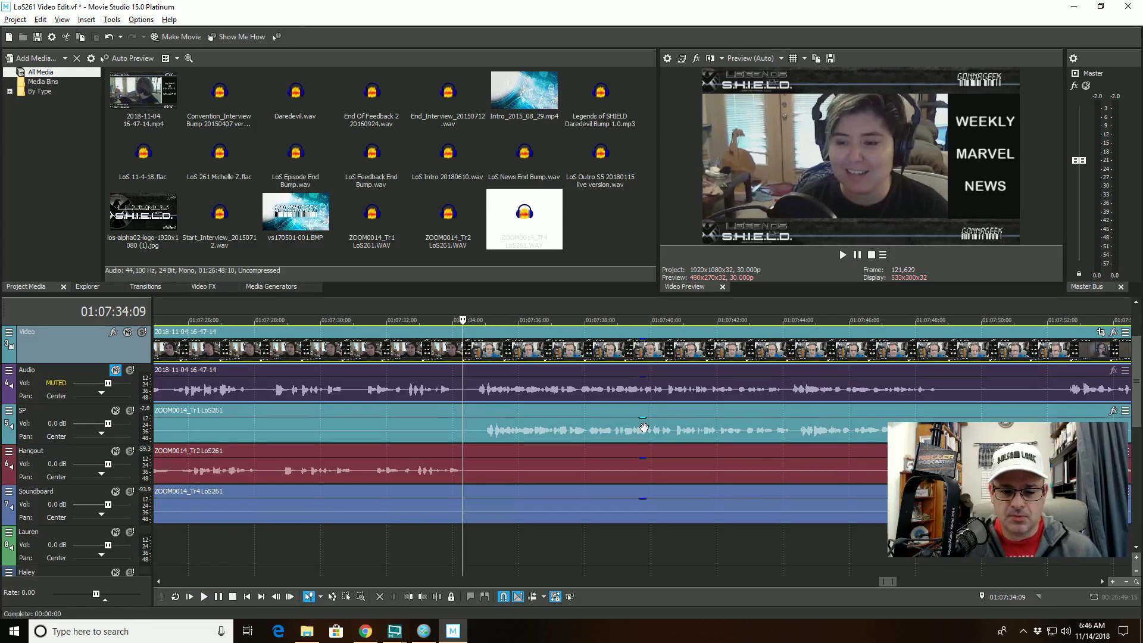
# - Place LoS 11-4-18.flac on the empty track below Soundboard at about 24 minutes, and shift it 27 seconds 21 frames later
pyautogui.scroll(-10, 619, 427)
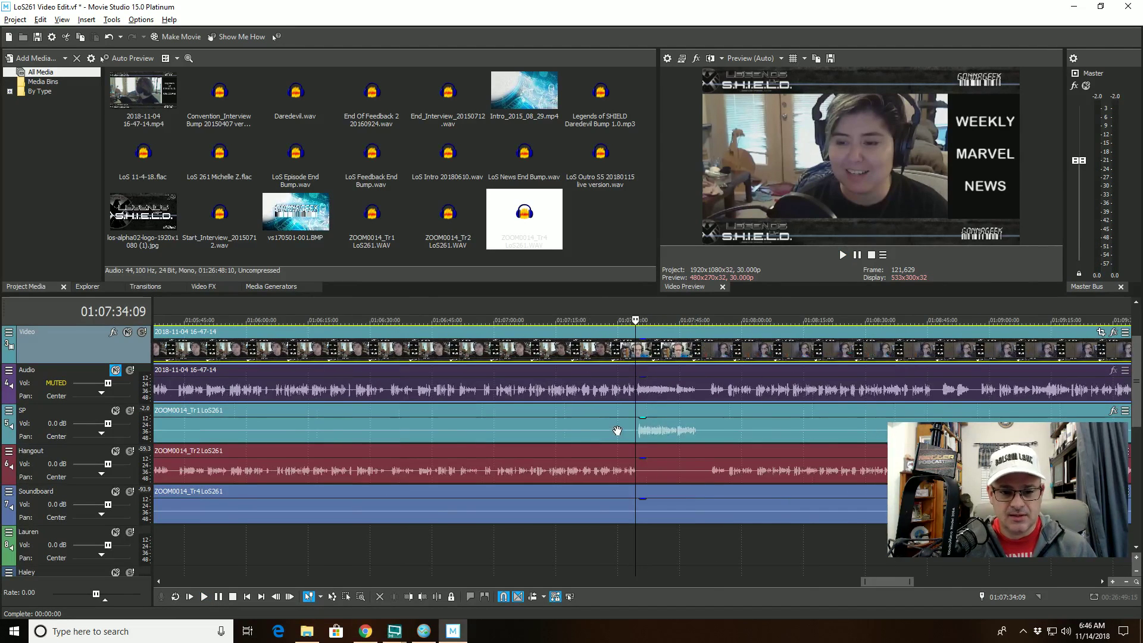
pyautogui.scroll(-5, 617, 430)
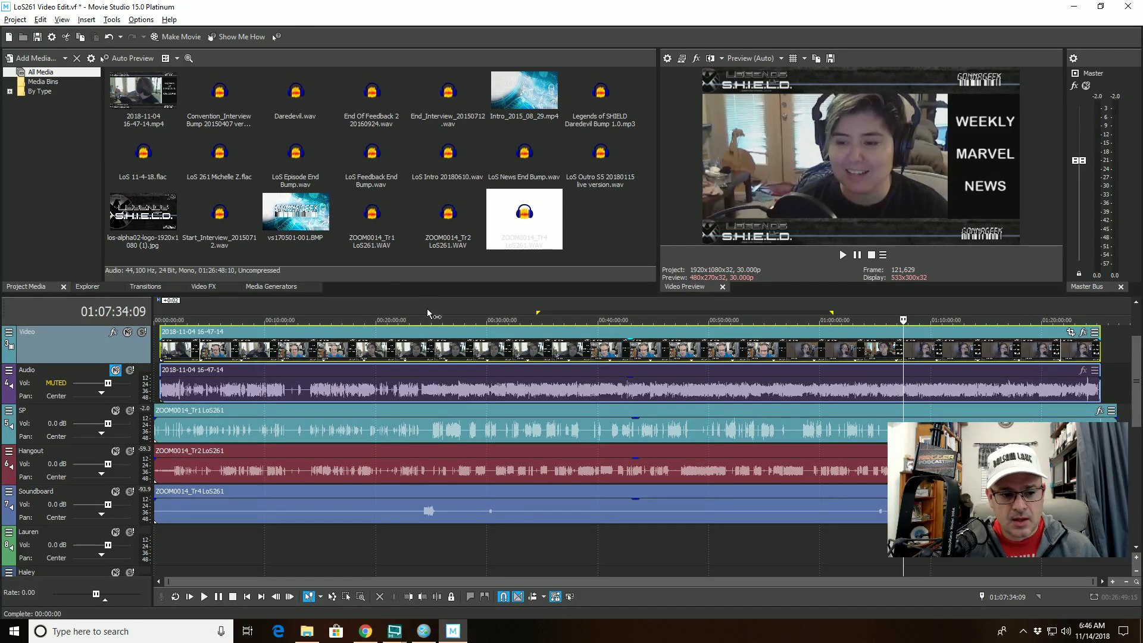
pyautogui.moveTo(143, 154); pyautogui.dragTo(430, 554)
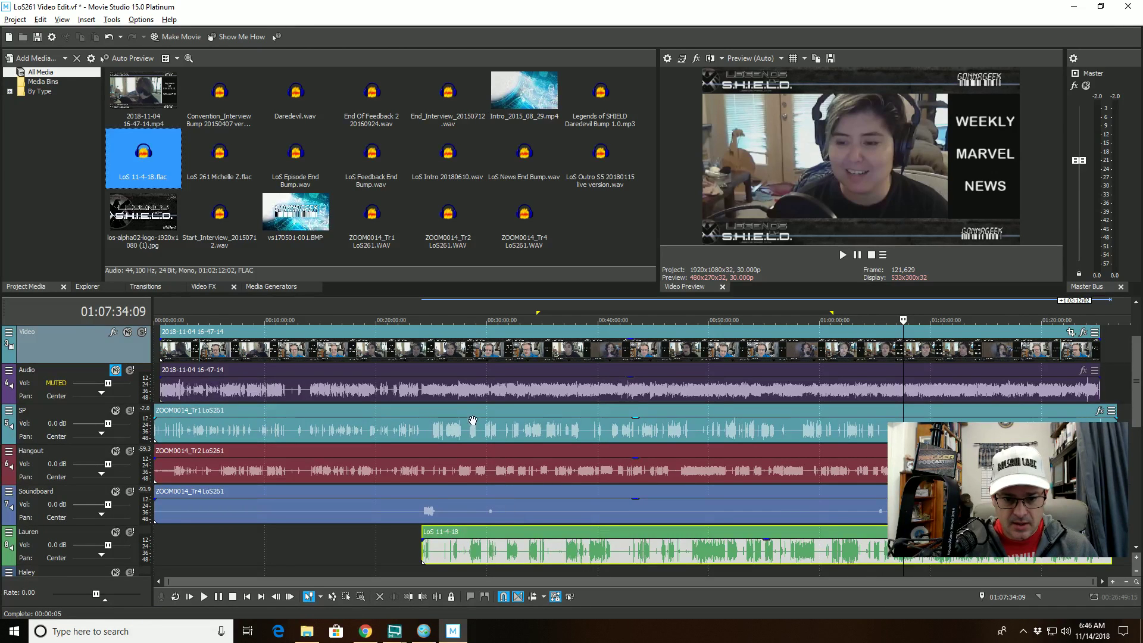
pyautogui.moveTo(488, 543); pyautogui.dragTo(497, 550)
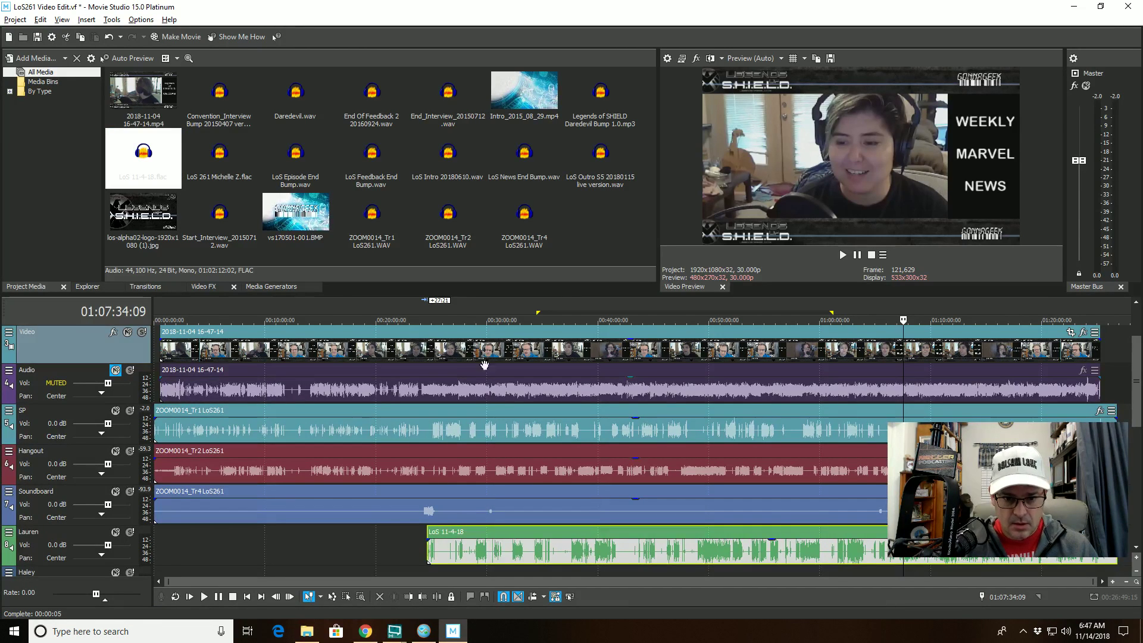
# - Compare the LoS 11-4-18 waveform with the Hangout recording around 00:29:14:11 to judge their offset
pyautogui.click(482, 321)
pyautogui.scroll(8, 482, 328)
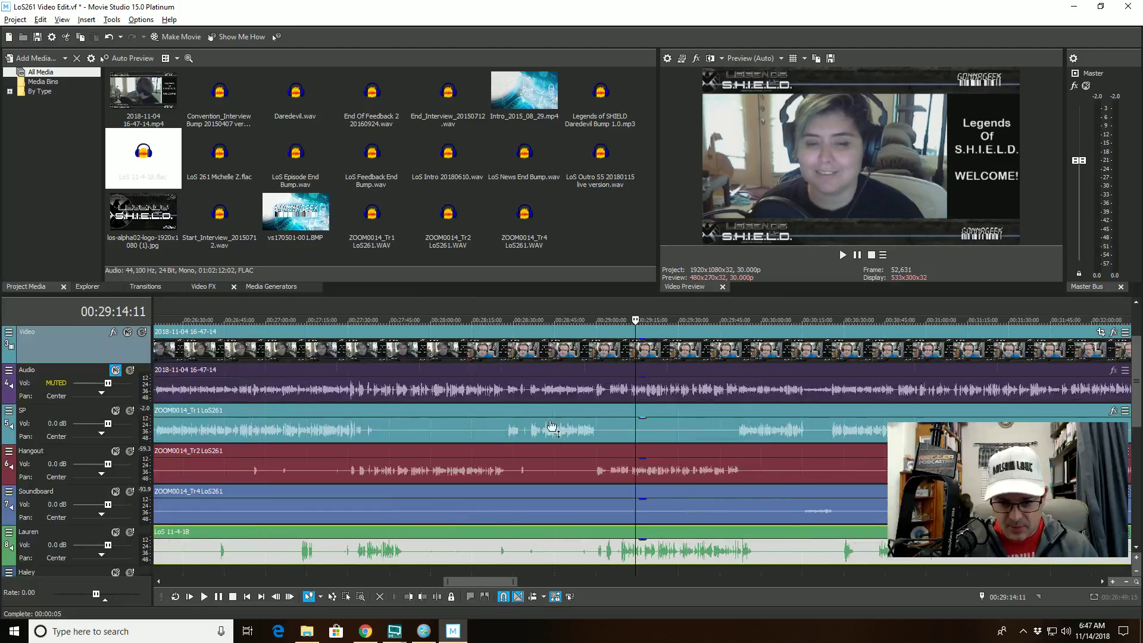
pyautogui.scroll(-2, 549, 425)
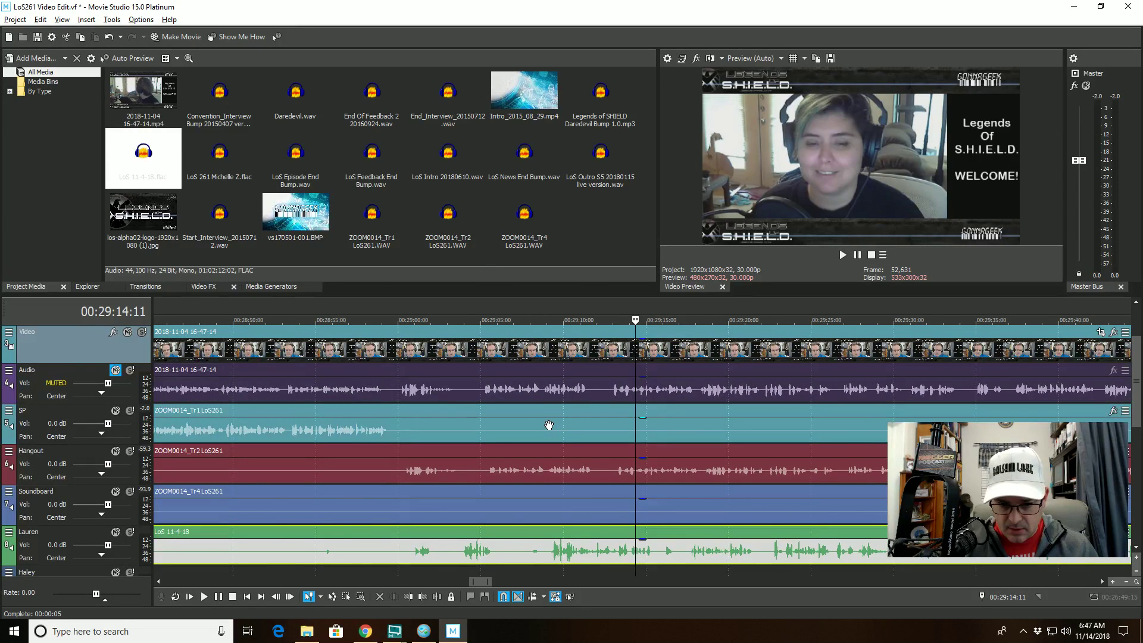
pyautogui.scroll(-2, 548, 425)
pyautogui.scroll(-3, 548, 425)
pyautogui.scroll(-3, 545, 428)
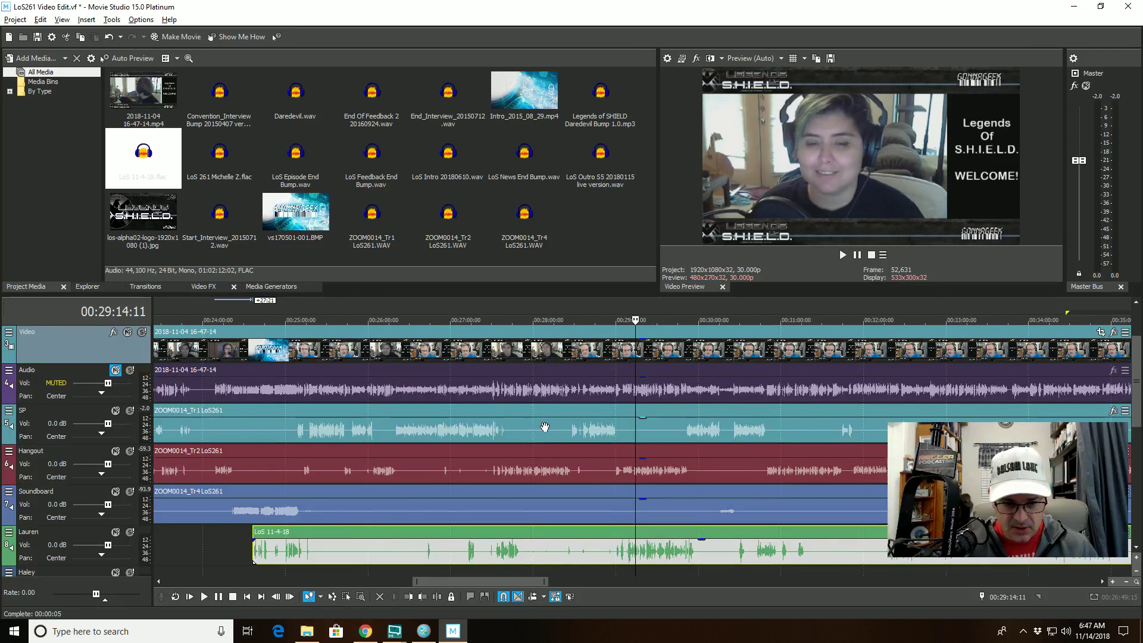
pyautogui.scroll(-1, 545, 427)
# - Try shifting the LoS 11-4-18 event 8 minutes 35 seconds earlier, and move it back by the same amount
pyautogui.moveTo(737, 558); pyautogui.dragTo(197, 531)
pyautogui.scroll(-8, 645, 559)
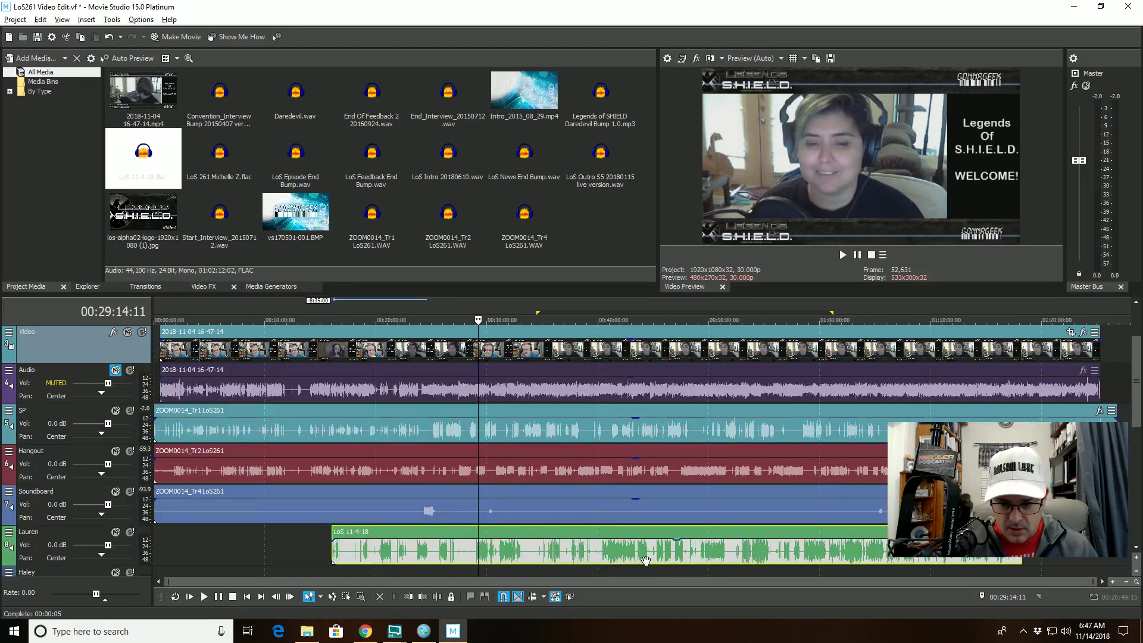
pyautogui.moveTo(684, 550); pyautogui.dragTo(778, 550)
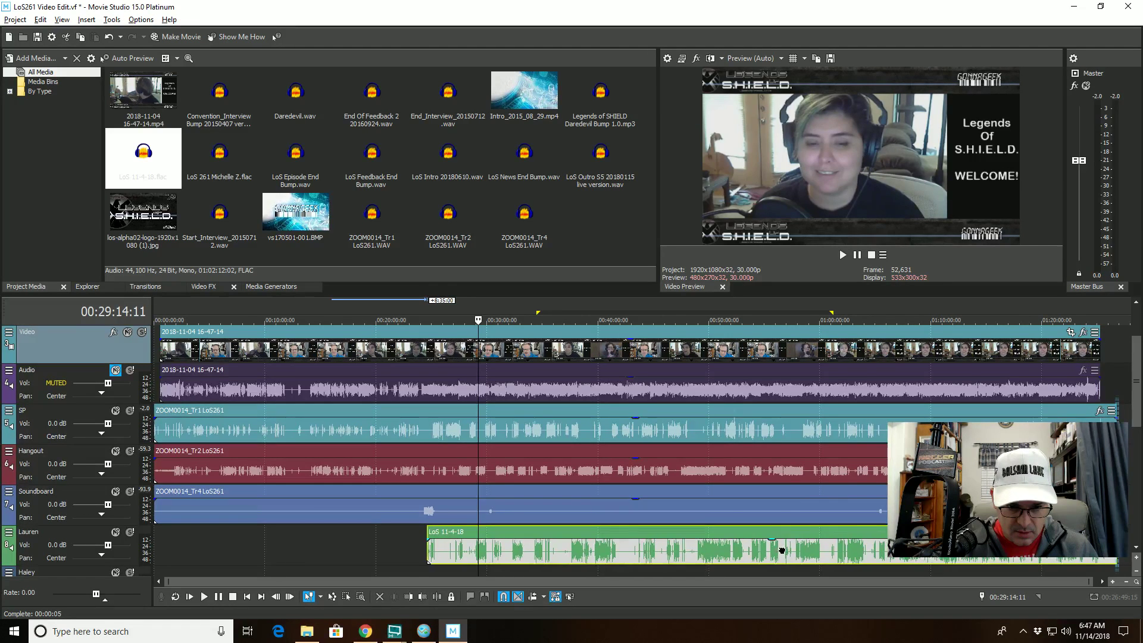
# - Shift the LoS 11-4-18 event 4 seconds 5 frames earlier, towards the matching Hangout waveform near 00:29:14:11
pyautogui.scroll(10, 649, 554)
pyautogui.scroll(1, 649, 554)
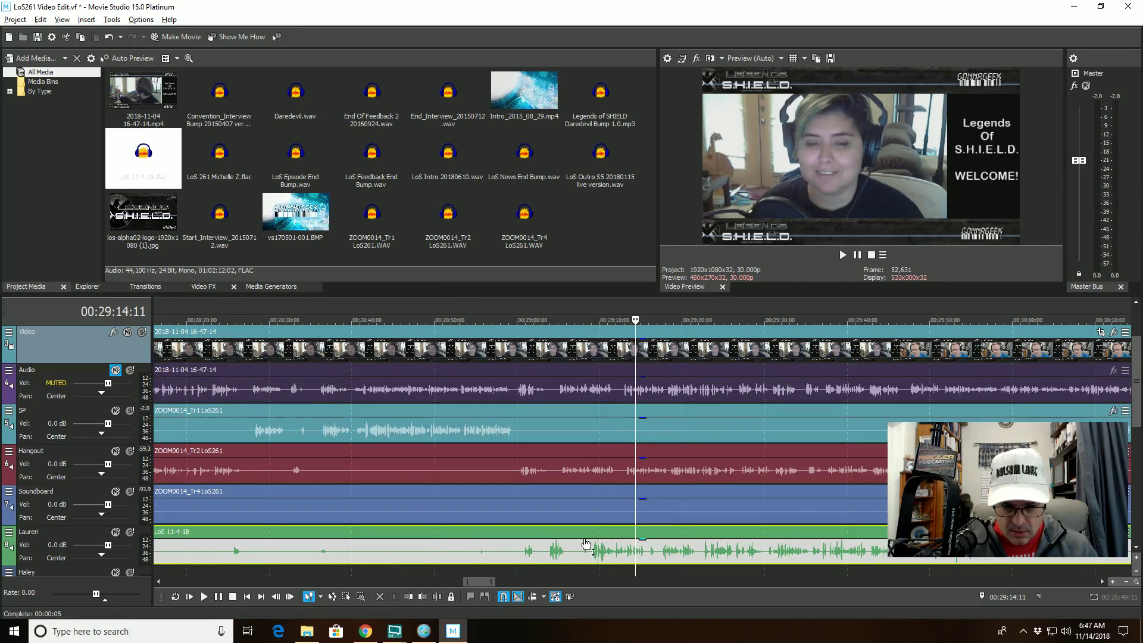
pyautogui.moveTo(544, 552); pyautogui.dragTo(528, 545)
# - Solo the Hangout track and play from 00:29:14:11 to hear what is said there
pyautogui.scroll(-2, 528, 546)
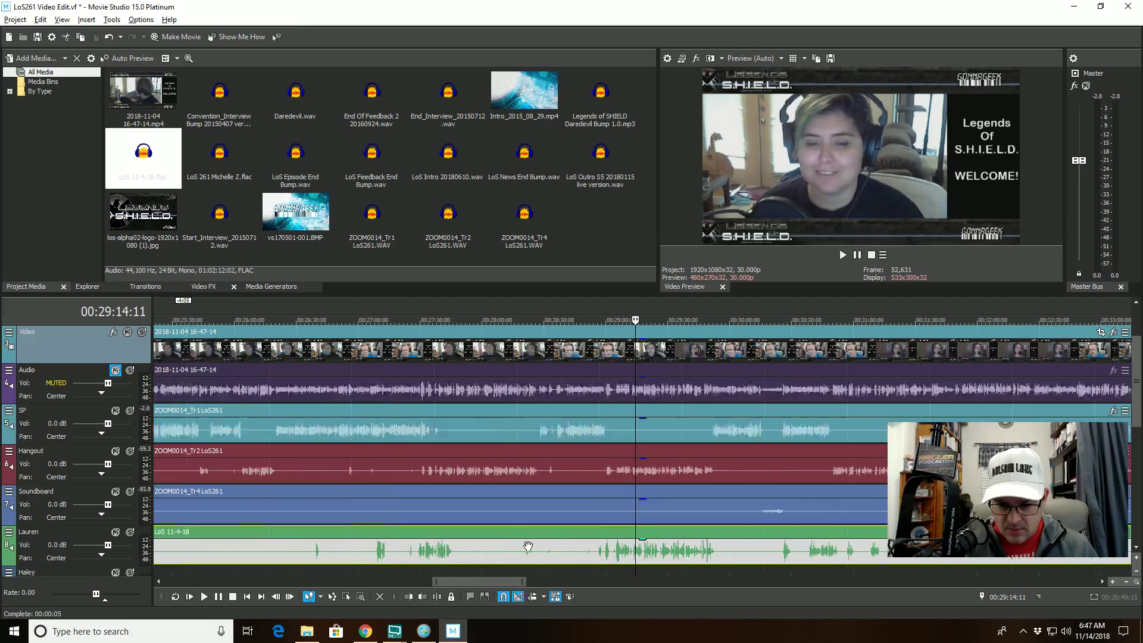
pyautogui.scroll(-2, 590, 546)
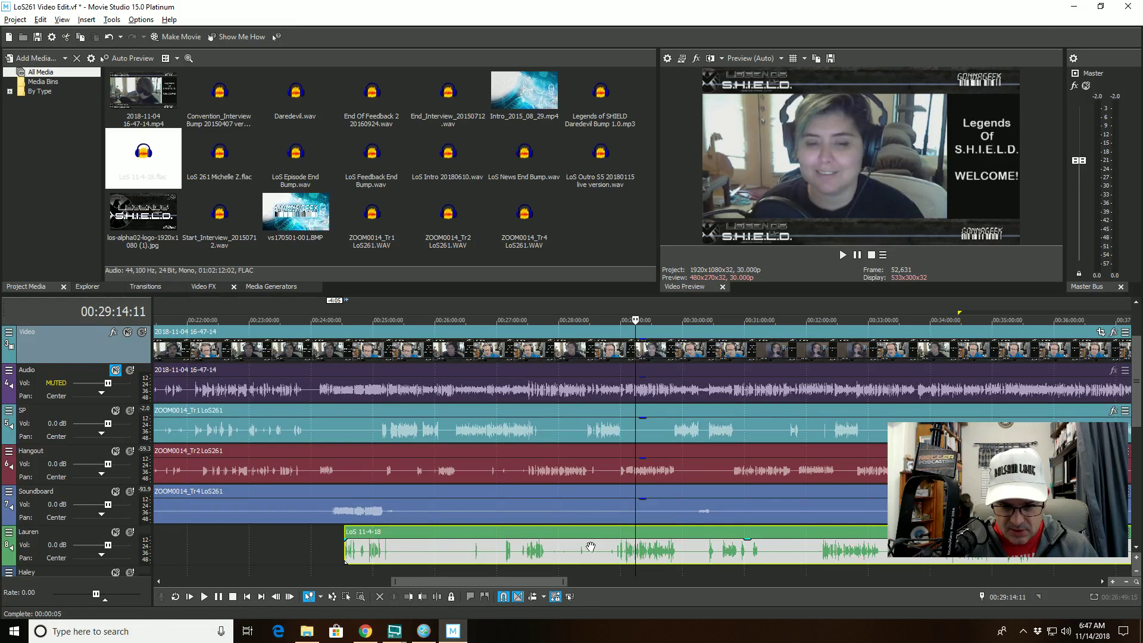
pyautogui.click(130, 451)
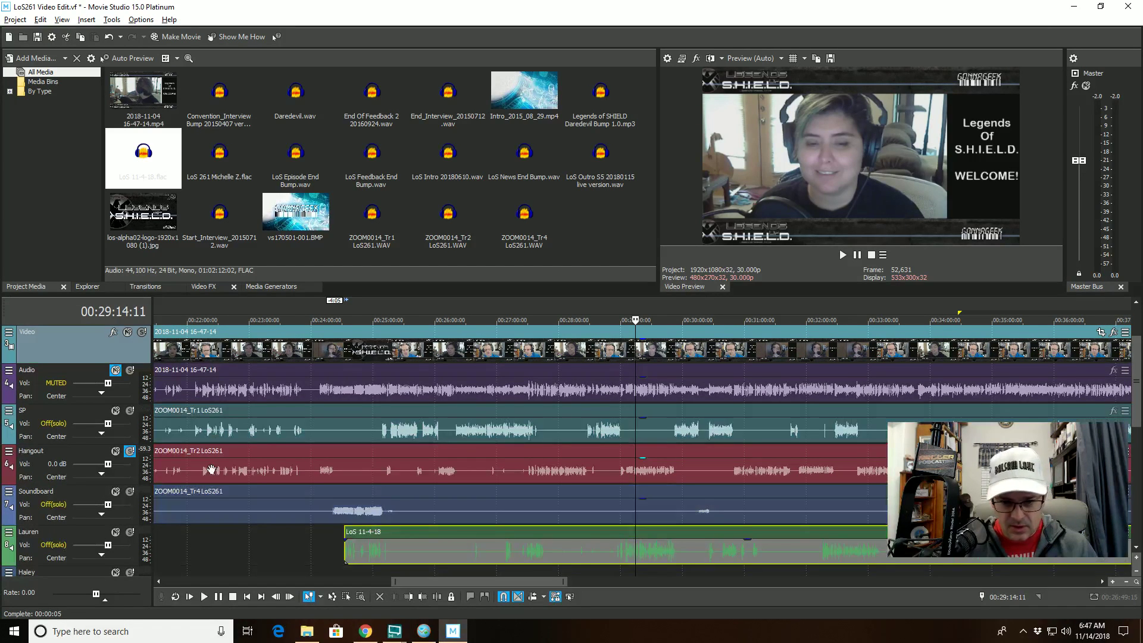
pyautogui.press('space')
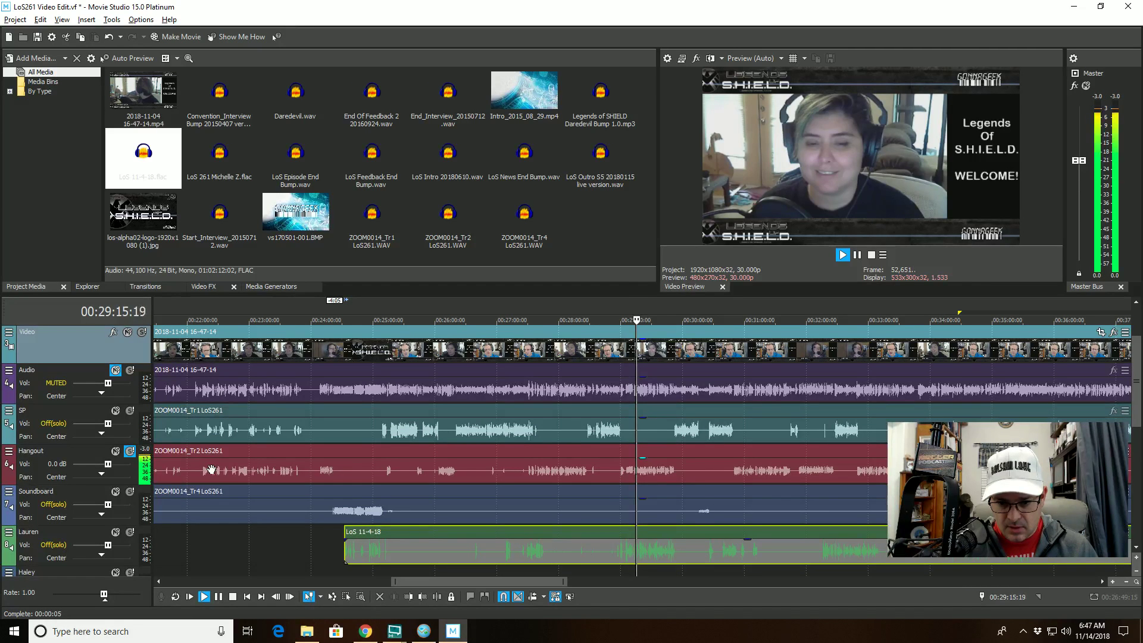
pyautogui.press('space')
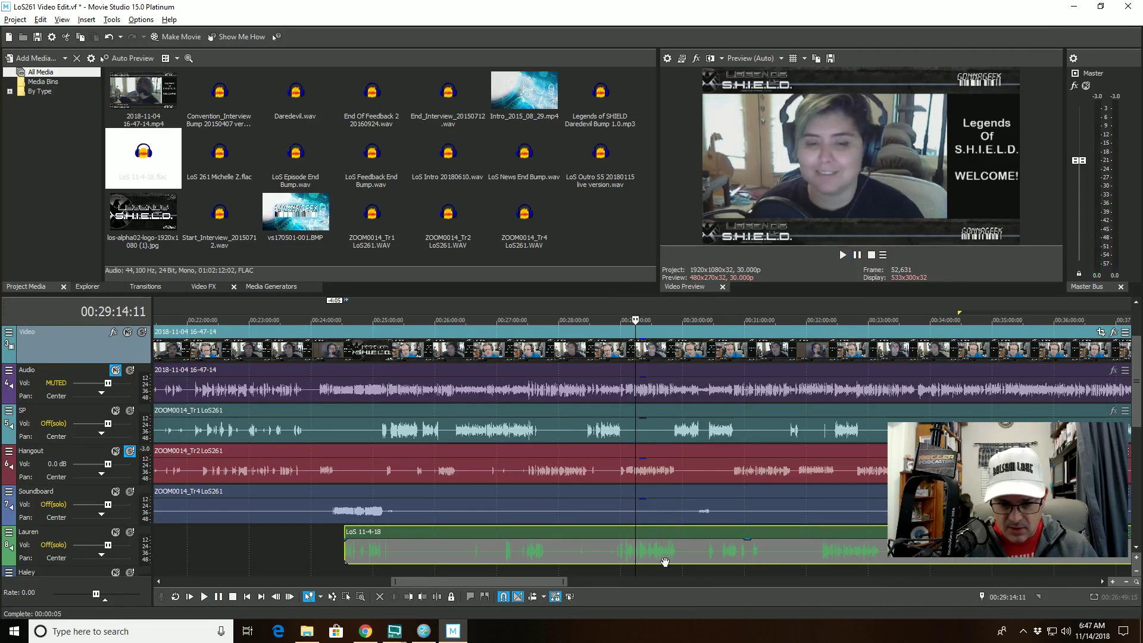
# - Solo the LoS 11-4-18 track instead of Hangout and play from 00:29:14:11 to compare the speech
pyautogui.scroll(3, 619, 556)
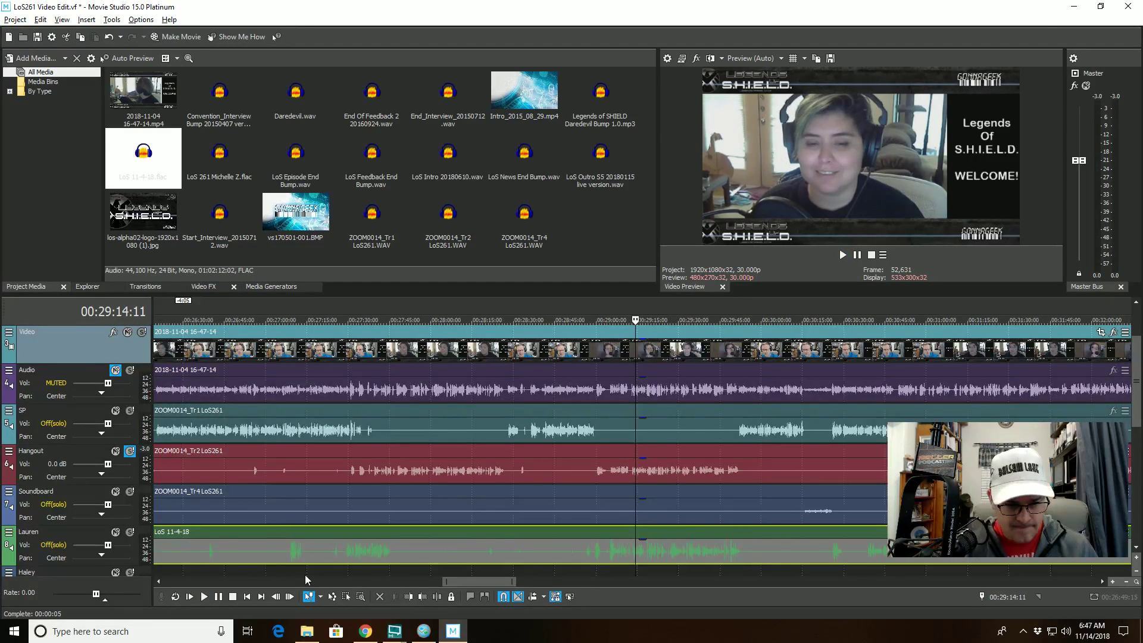
pyautogui.click(130, 531)
pyautogui.click(131, 450)
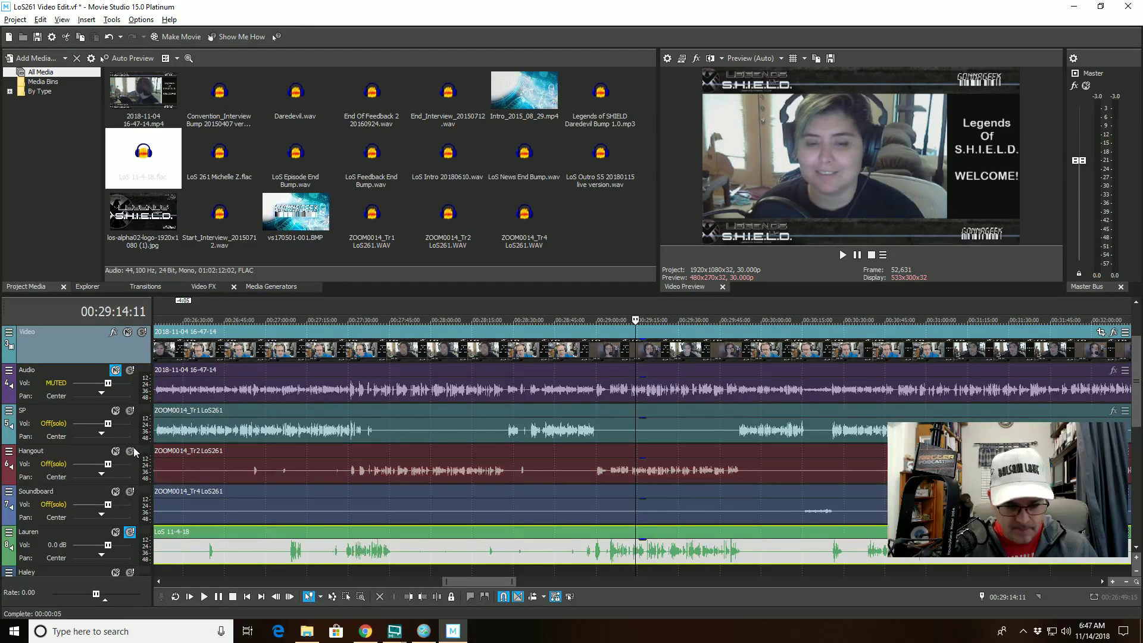
pyautogui.press('space')
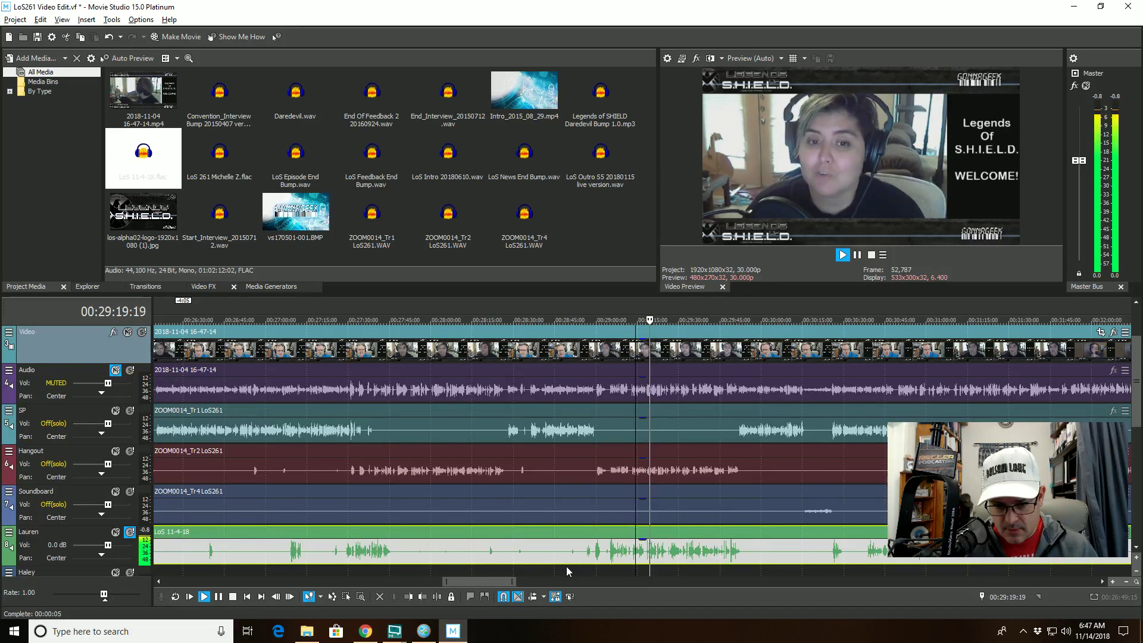
pyautogui.press('space')
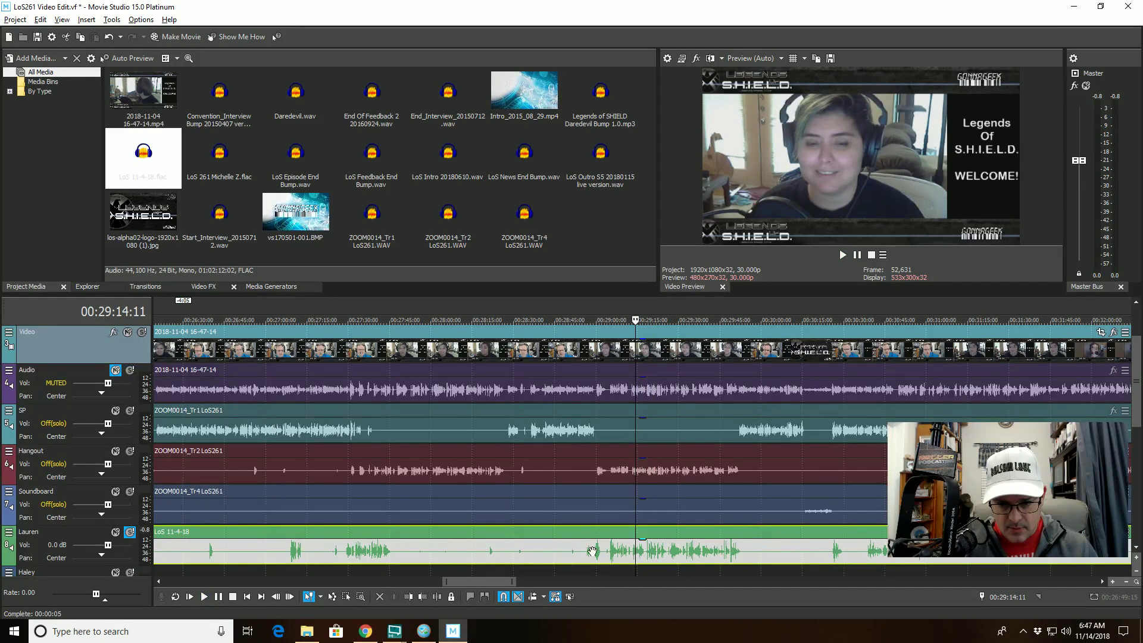
# - Shift the LoS 11-4-18 event 1 minute 24 seconds 21 frames earlier so its end snaps to the video's end
pyautogui.scroll(-1, 592, 553)
pyautogui.scroll(-1, 592, 552)
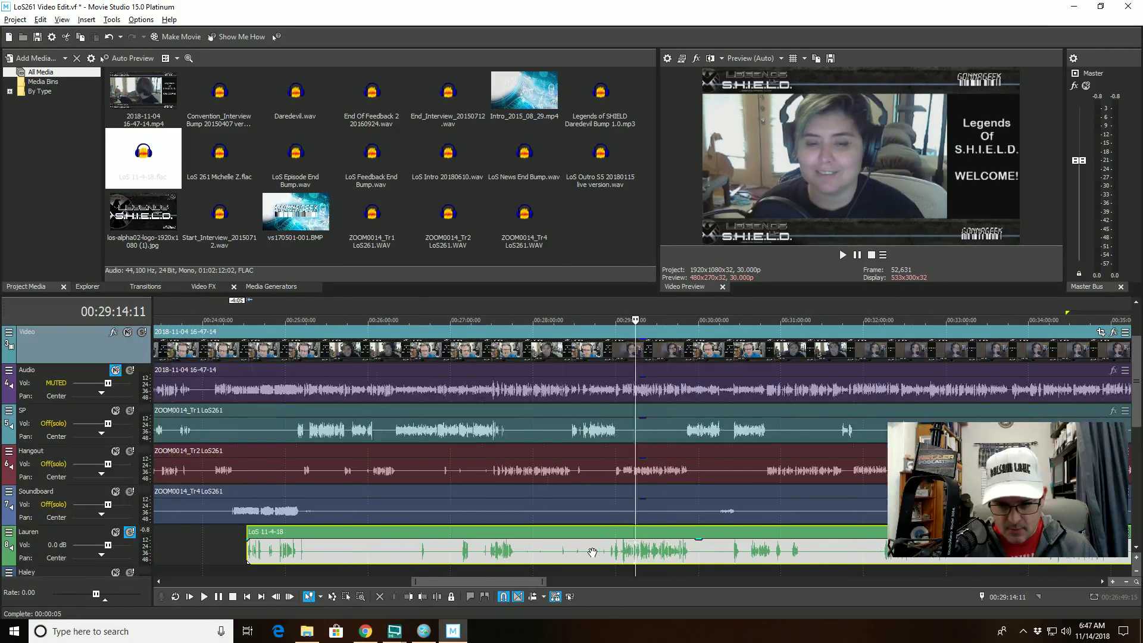
pyautogui.scroll(-1, 591, 555)
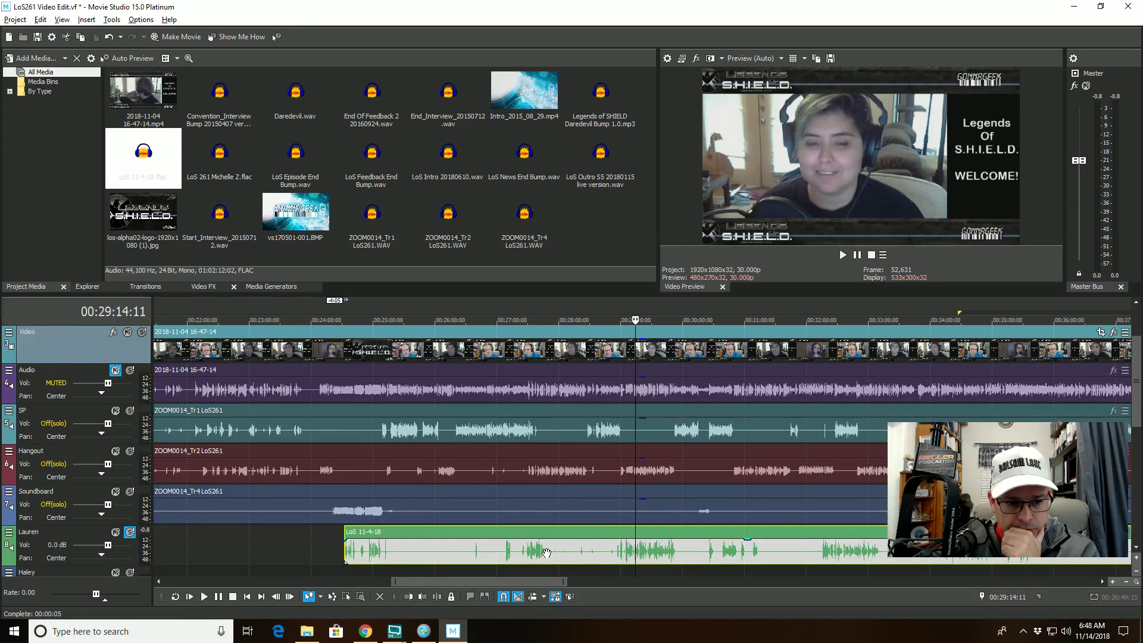
pyautogui.scroll(-8, 545, 552)
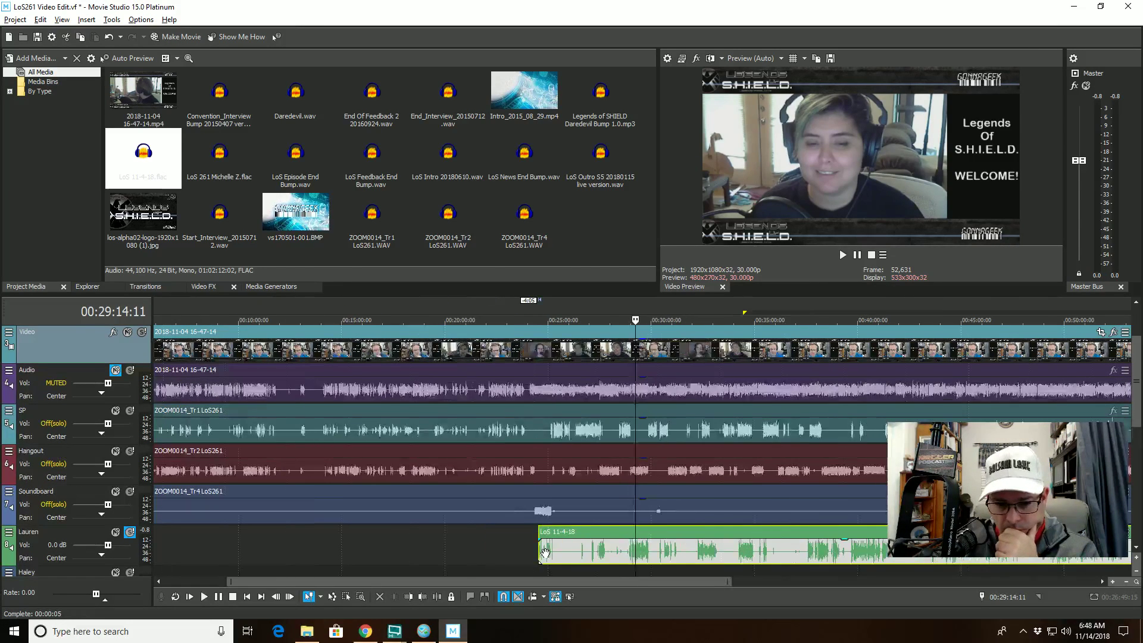
pyautogui.scroll(-2, 546, 552)
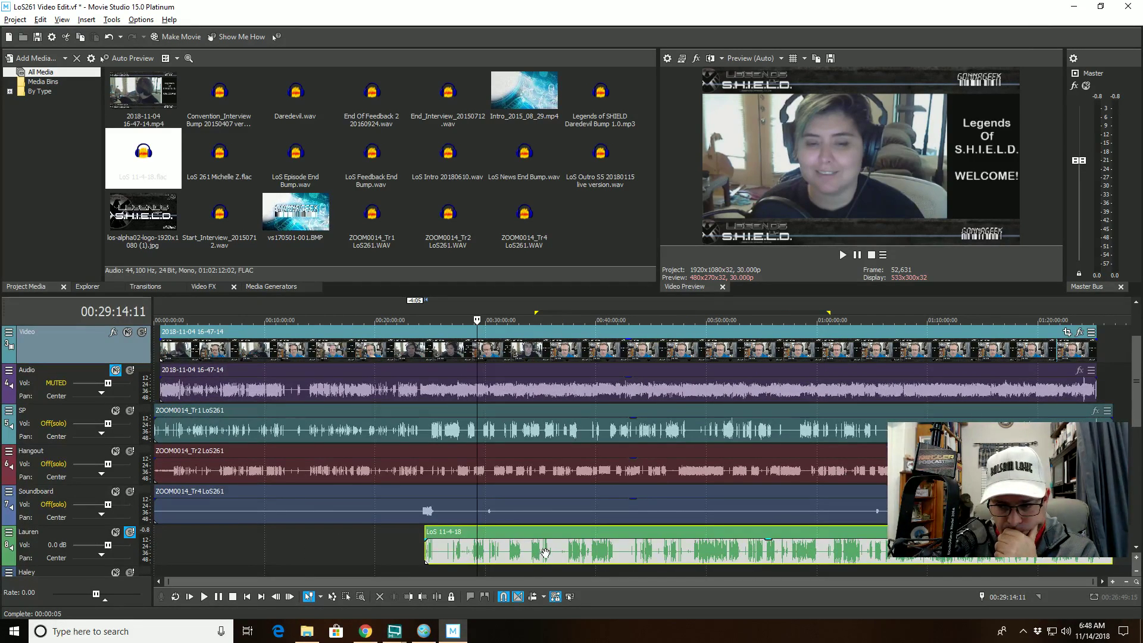
pyautogui.moveTo(720, 550); pyautogui.dragTo(703, 551)
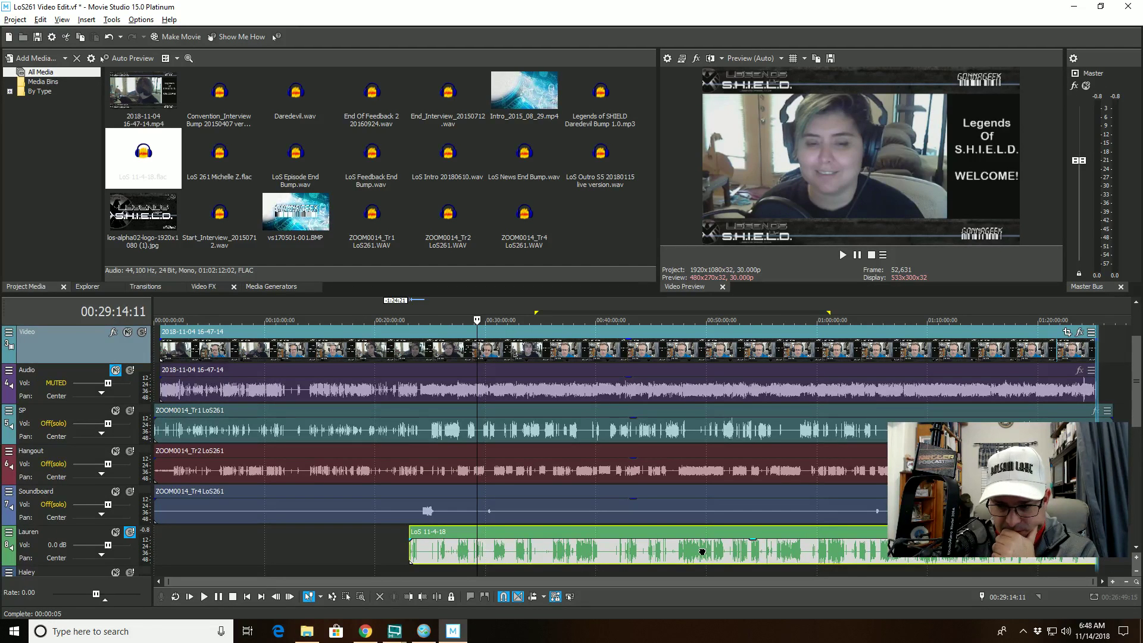
# - Compare the waveforms near 01:23:29:01 and shift the LoS 11-4-18 event 23 frames earlier to match the Hangout recording
pyautogui.click(911, 467)
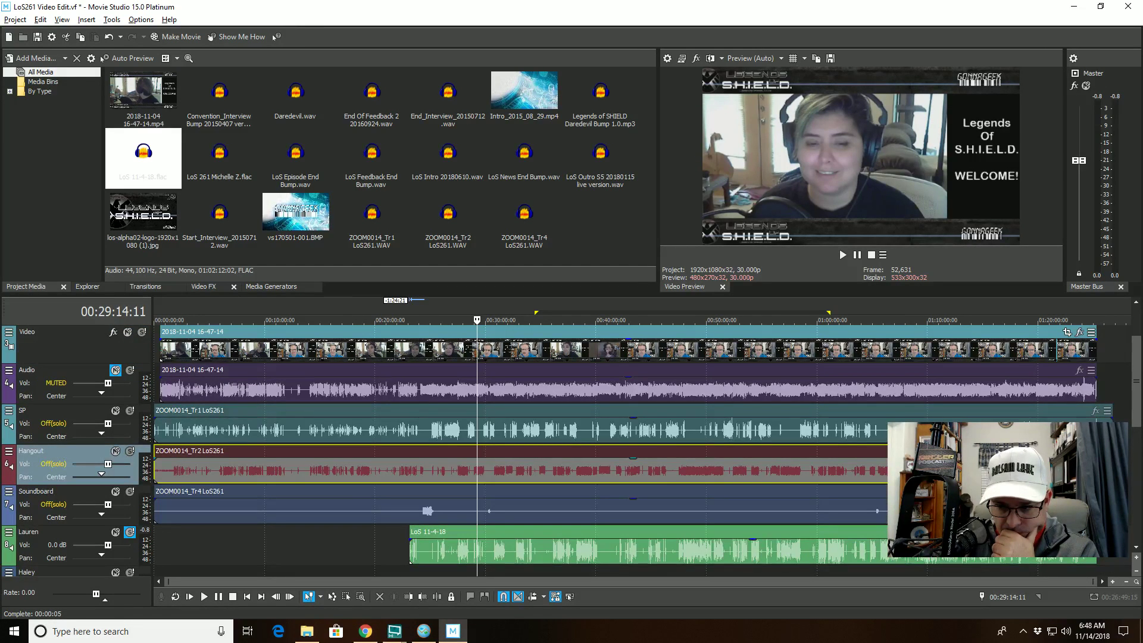
pyautogui.click(1071, 323)
pyautogui.scroll(5, 772, 524)
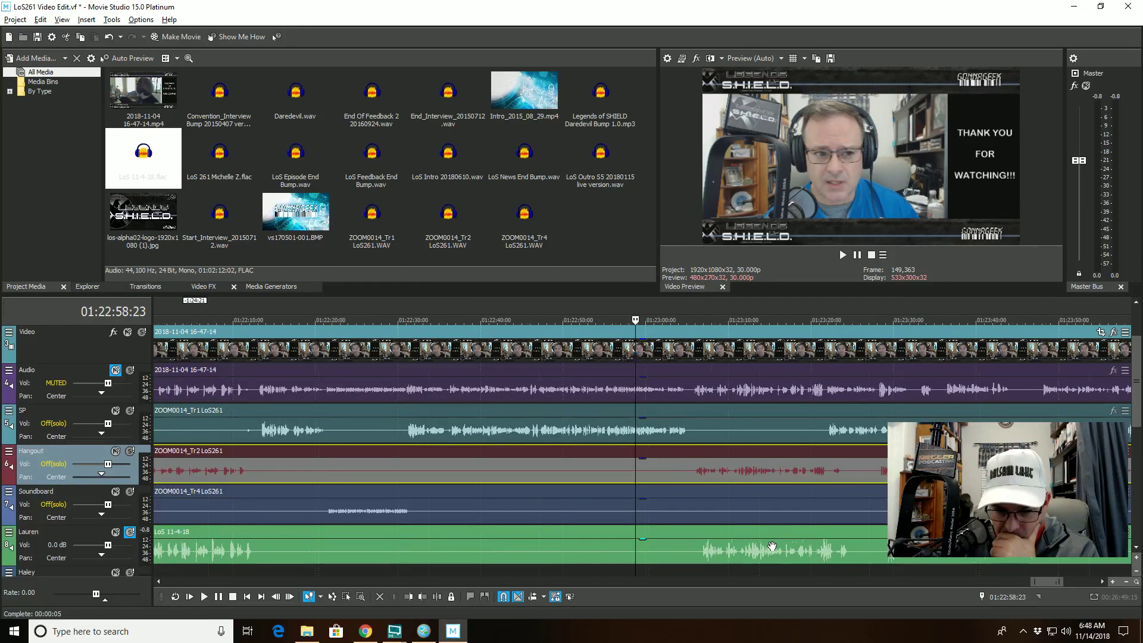
pyautogui.scroll(1, 772, 546)
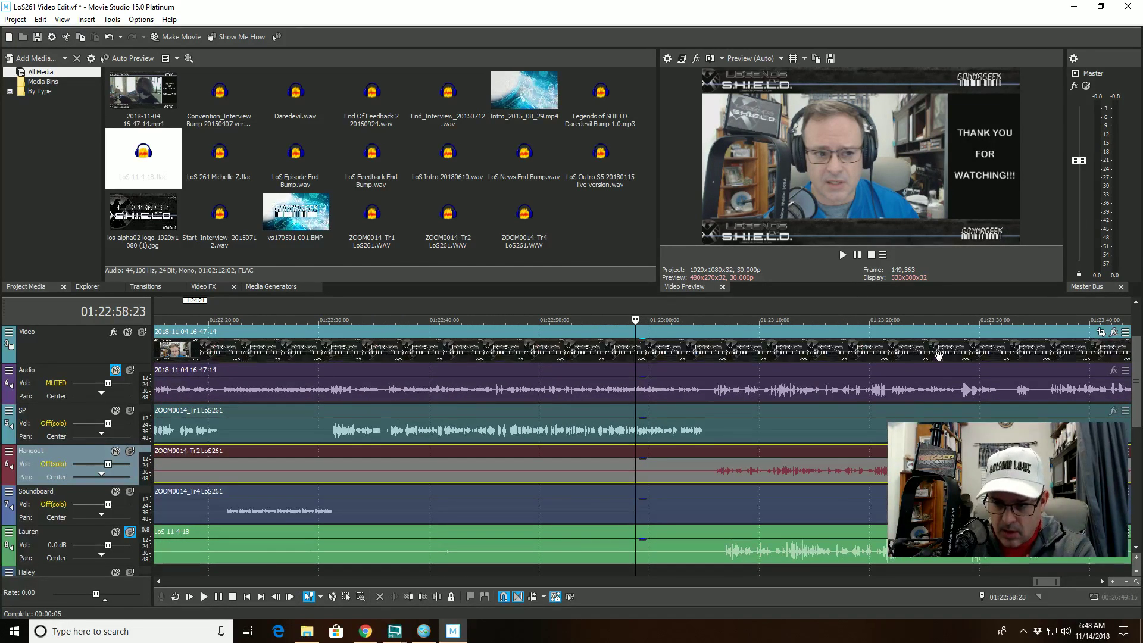
pyautogui.click(972, 328)
pyautogui.scroll(4, 972, 329)
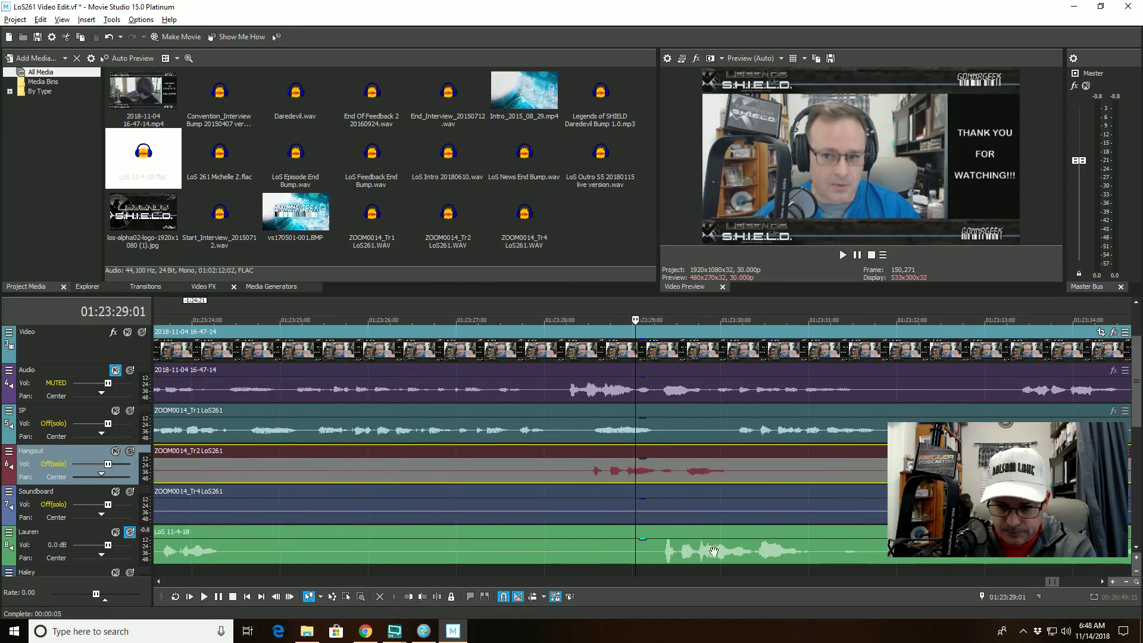
pyautogui.click(642, 552)
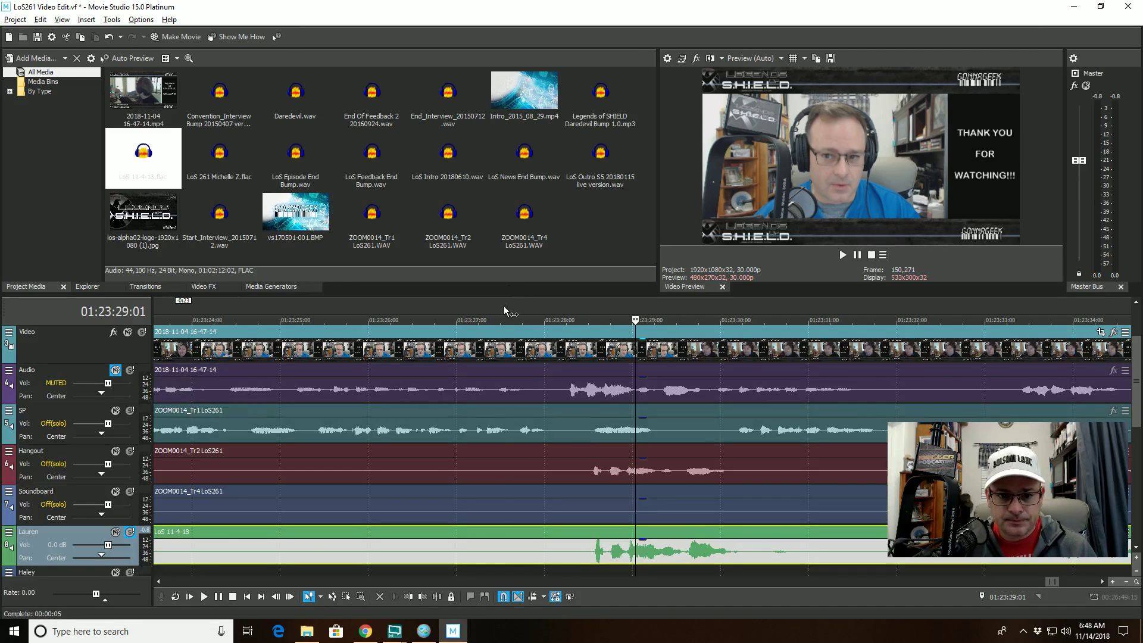
# - Play from 01:23:27:14 with the LoS 11-4-18 track soloed, and turn off its solo to replay all tracks for sync
pyautogui.click(498, 320)
pyautogui.press('space')
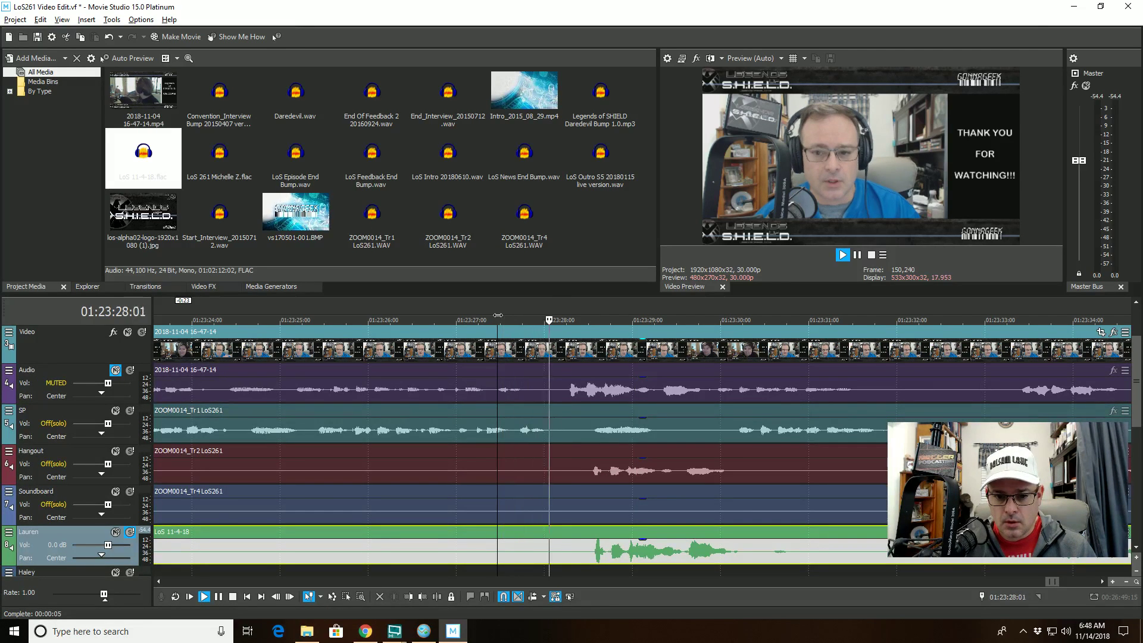
pyautogui.press('space')
pyautogui.click(130, 533)
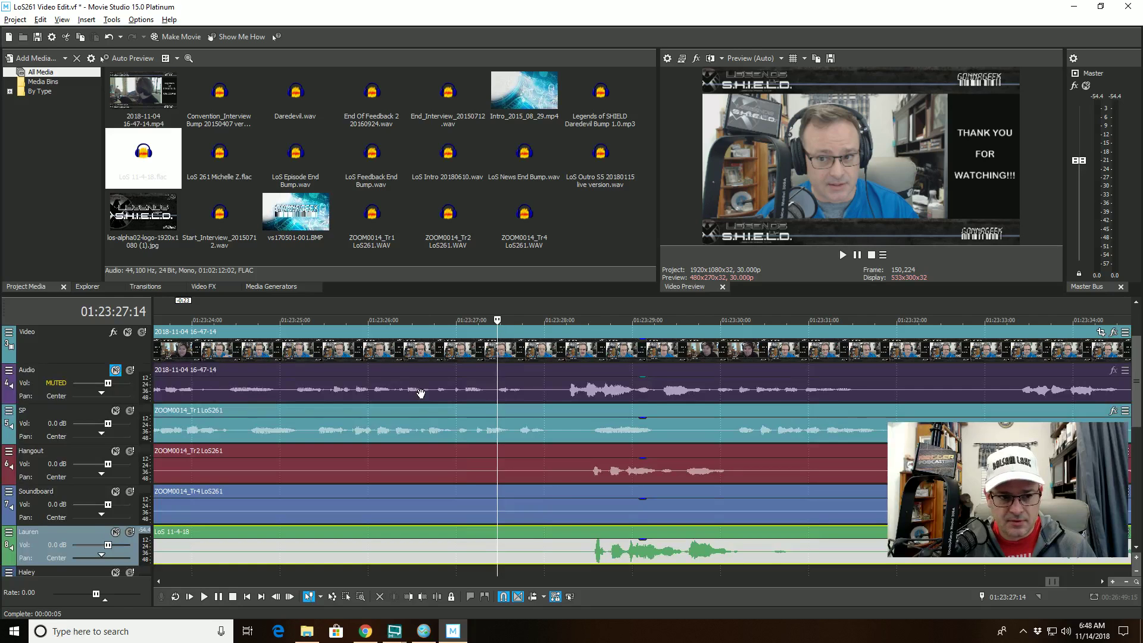
pyautogui.press('space')
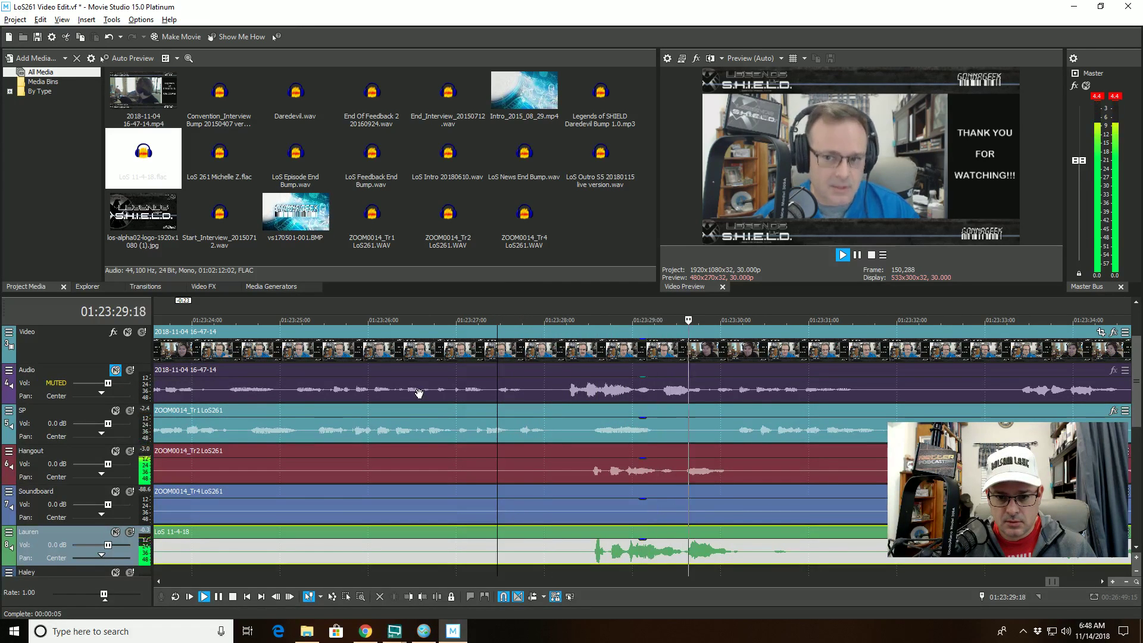
pyautogui.press('space')
pyautogui.scroll(-10, 423, 399)
pyautogui.scroll(-6, 440, 422)
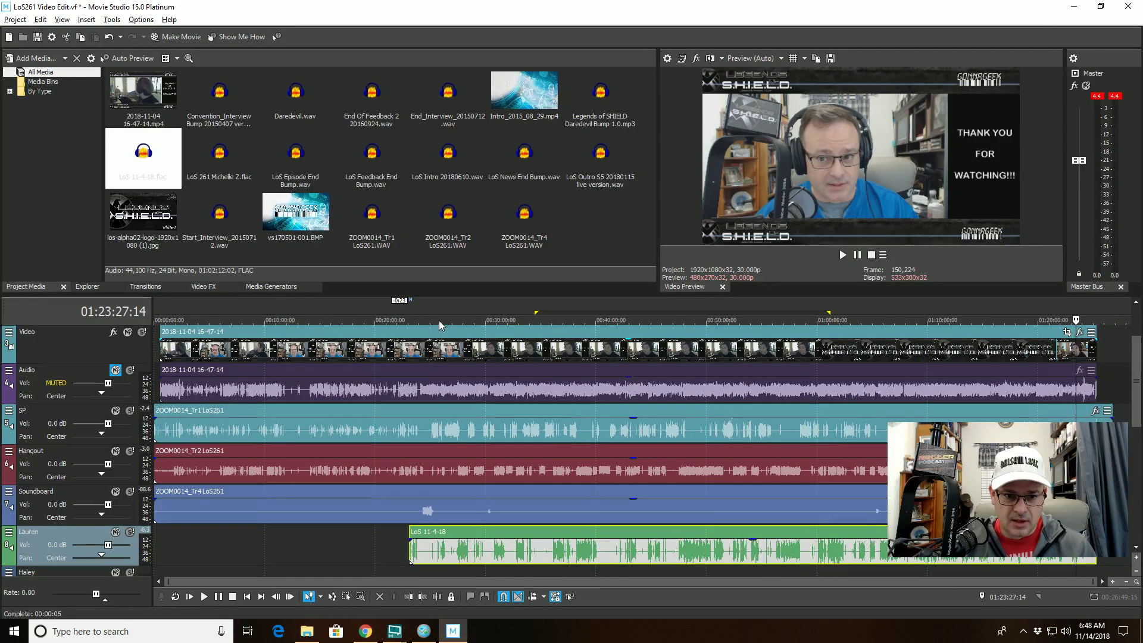
# - Play all tracks from 00:26:02:09 to check the LoS 11-4-18 recording against the Hangout recording
pyautogui.click(435, 351)
pyautogui.scroll(8, 434, 357)
pyautogui.scroll(3, 544, 439)
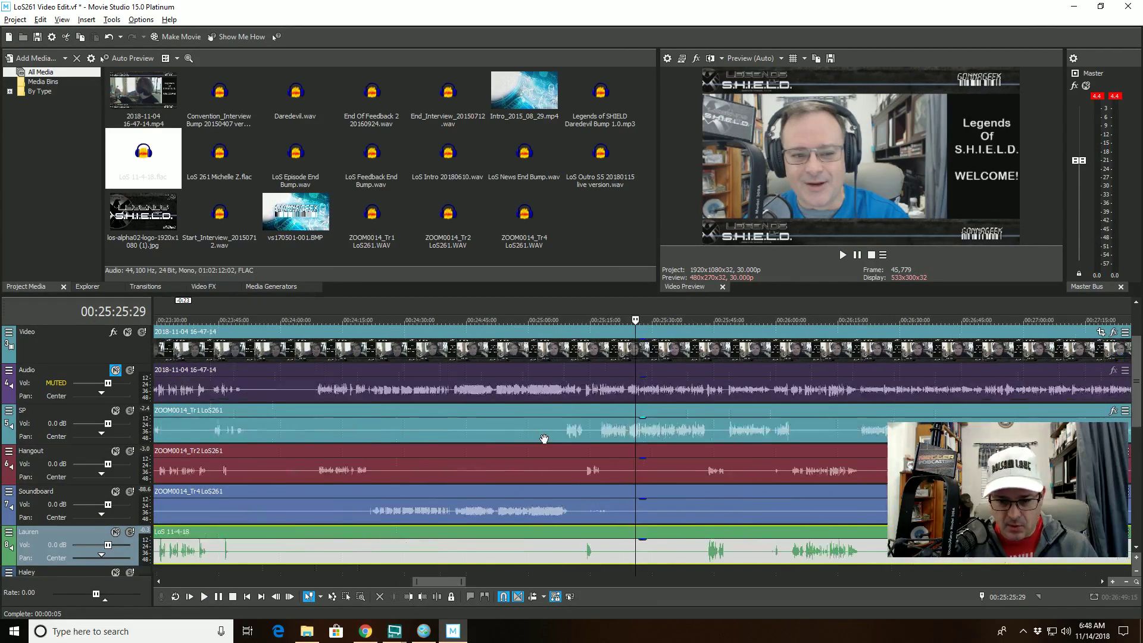
pyautogui.click(786, 323)
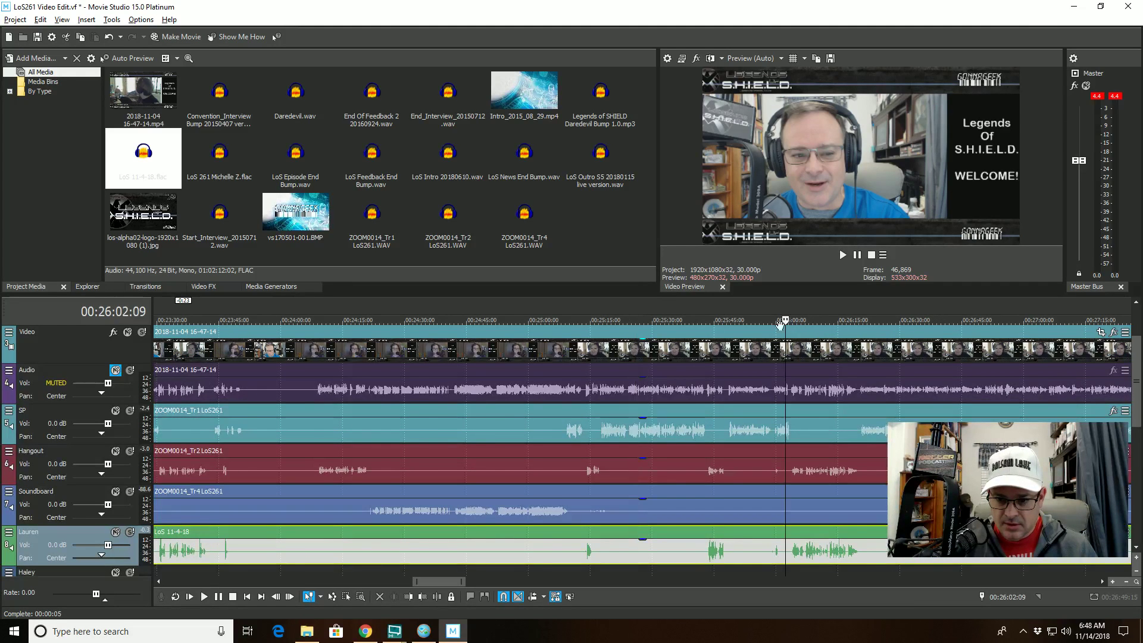
pyautogui.scroll(4, 624, 380)
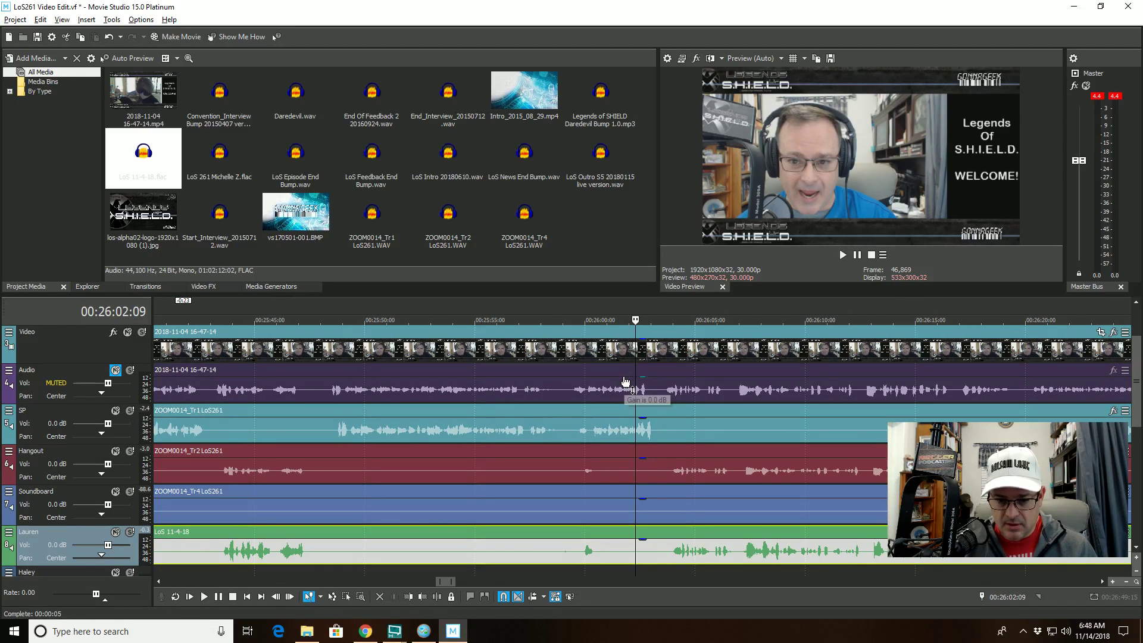
pyautogui.press('space')
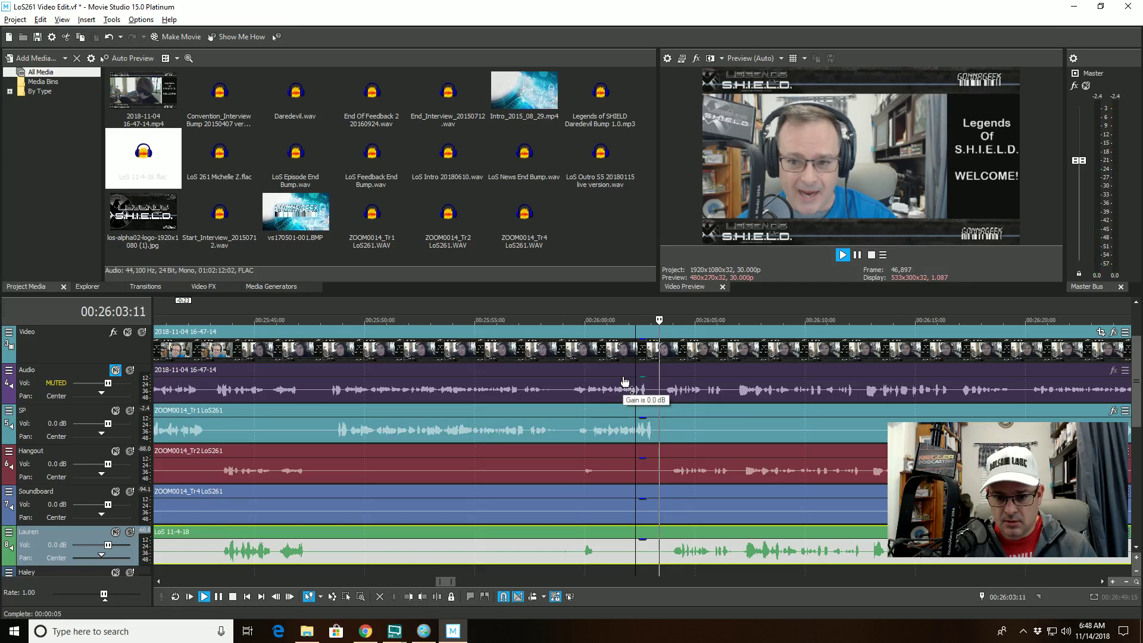
pyautogui.scroll(5, 624, 382)
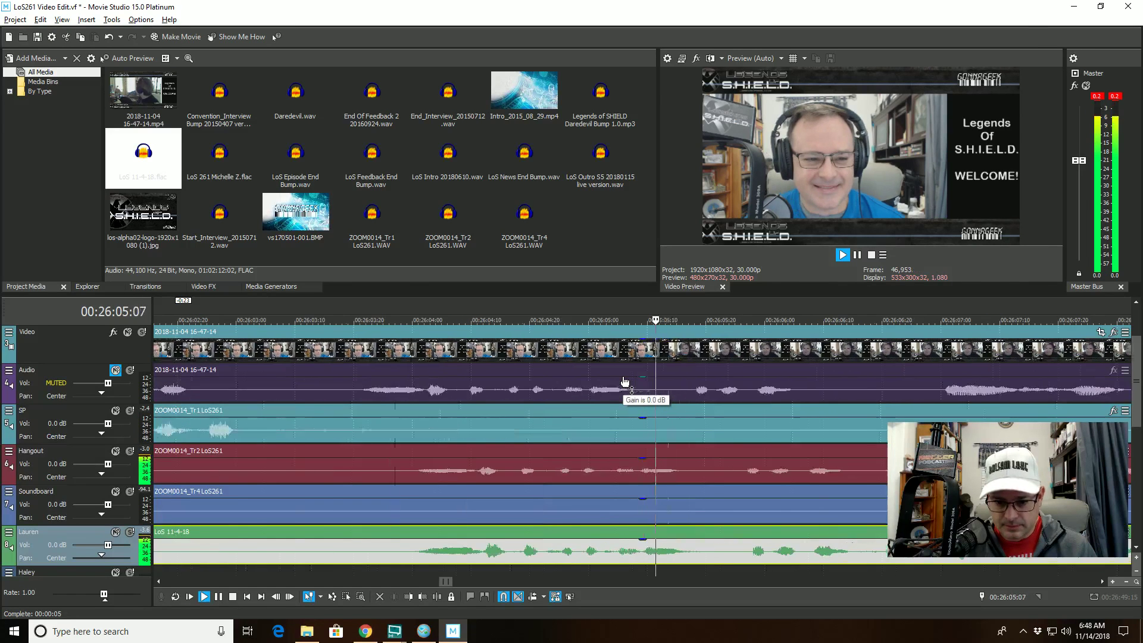
pyautogui.press('space')
# - Compare the waveforms near 00:26:05:04 and nudge the LoS 11-4-18 event less than one frame earlier to match Hangout
pyautogui.click(749, 442)
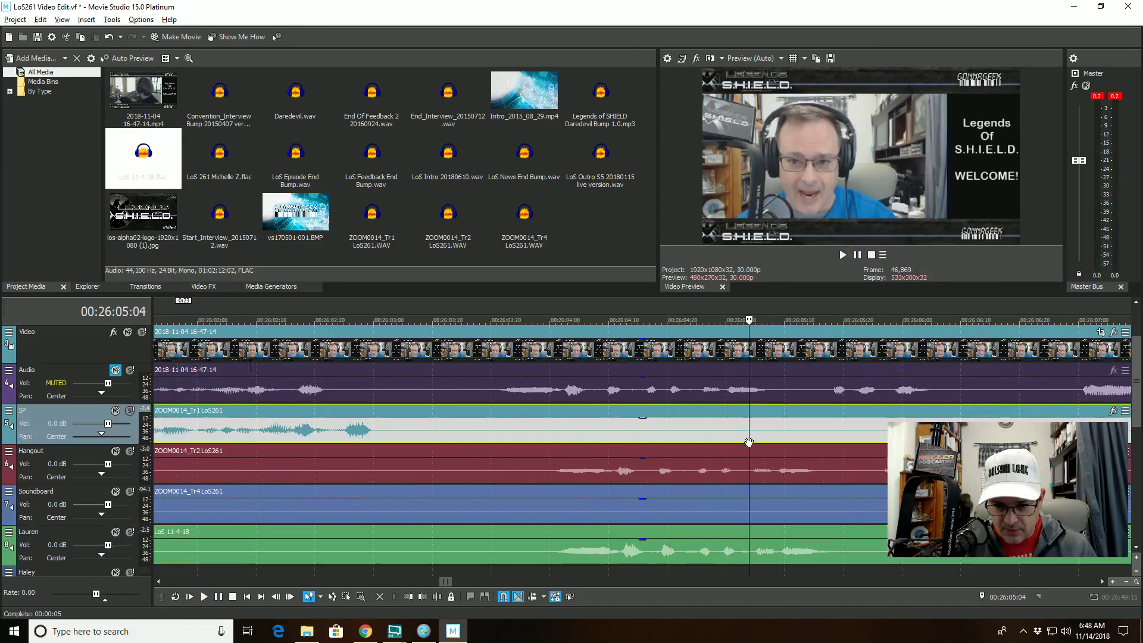
pyautogui.scroll(3, 752, 445)
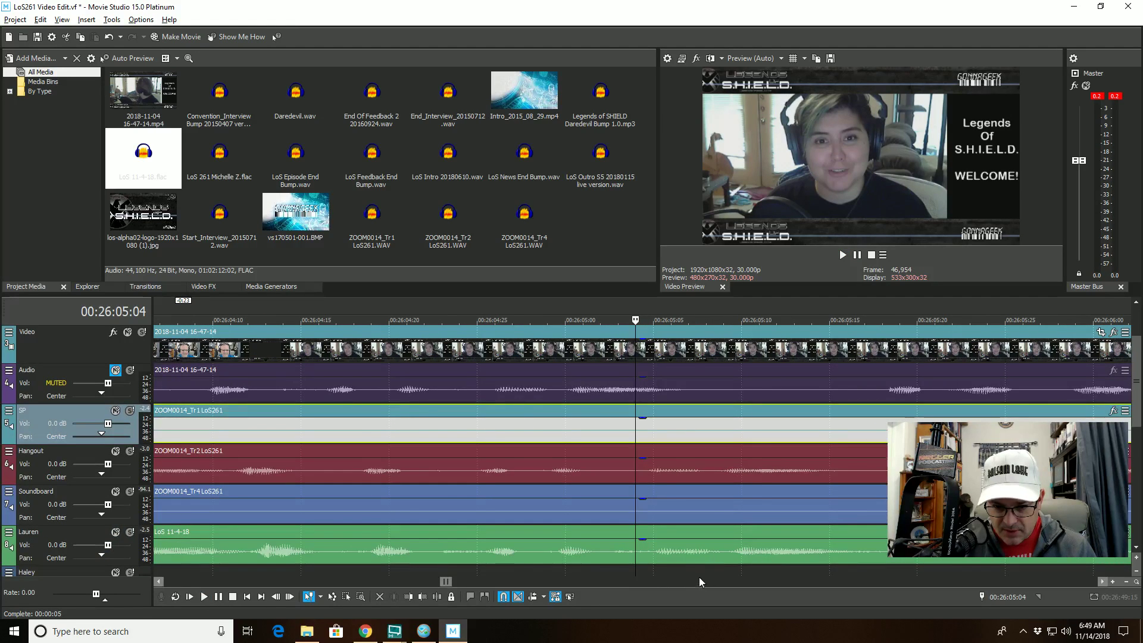
pyautogui.click(683, 553)
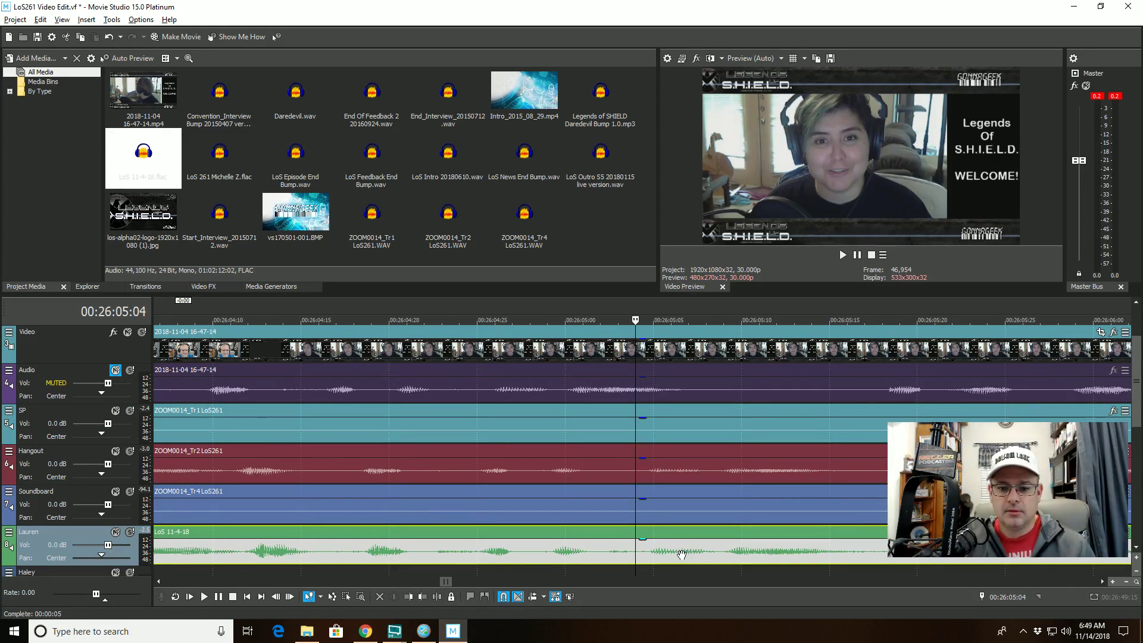
# - Play from 00:26:05:04 to check the nudged LoS 11-4-18 audio for echo against the Hangout track
pyautogui.press('space')
pyautogui.scroll(-4, 680, 552)
pyautogui.scroll(-4, 680, 552)
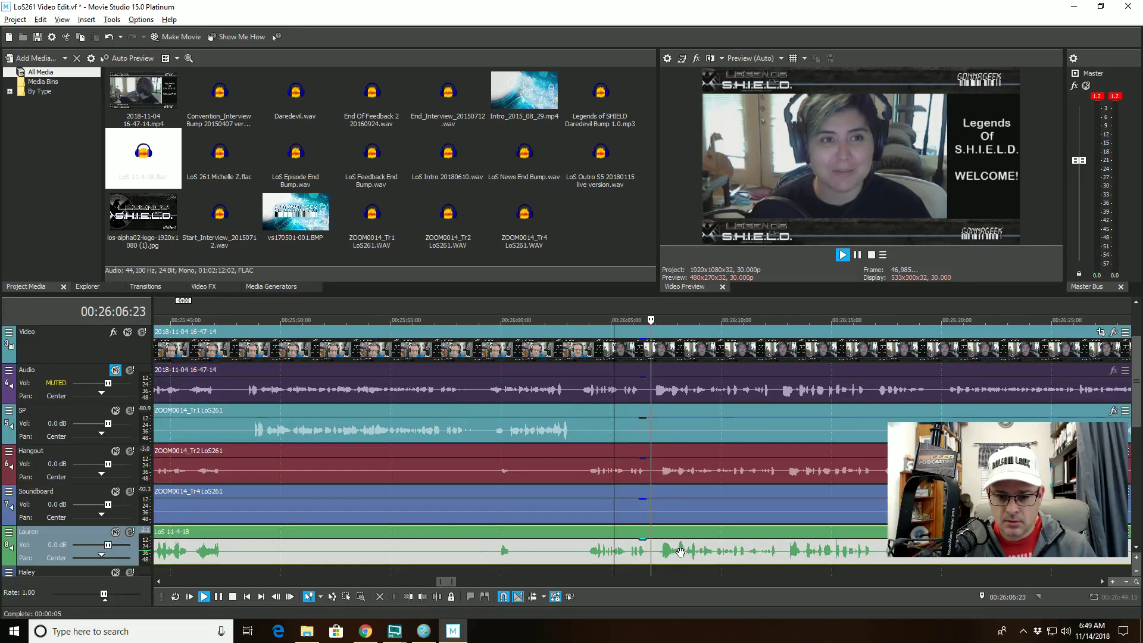
pyautogui.press('space')
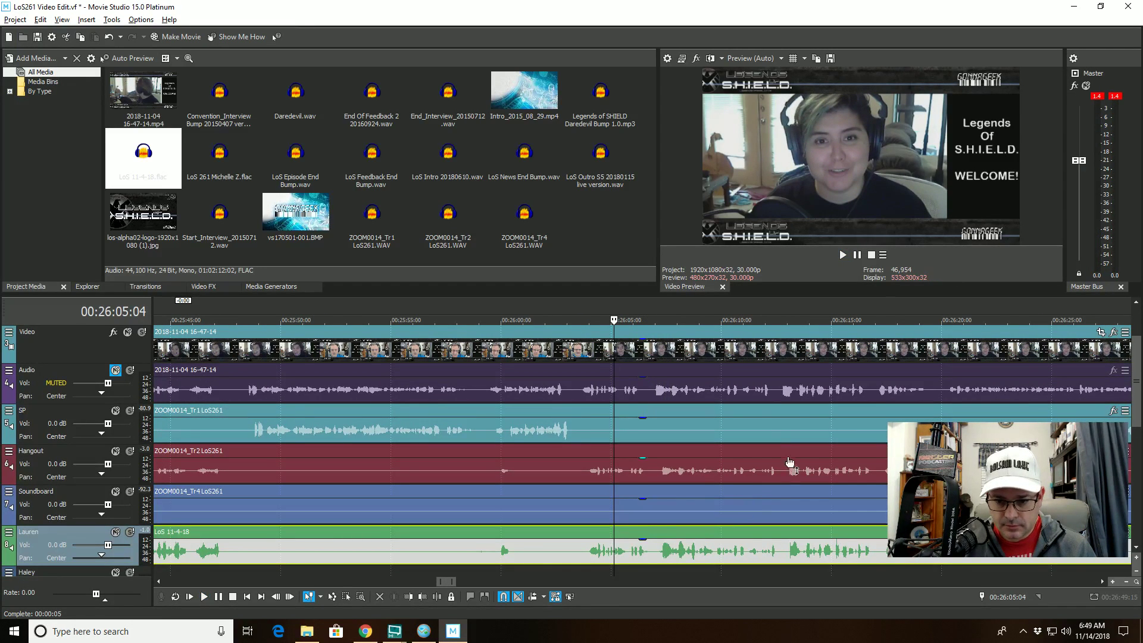
# - Compare the speech onsets near 00:26:13:03 and nudge the LoS 11-4-18 event a fraction of a frame earlier onto the Hangout waveform
pyautogui.click(772, 435)
pyautogui.scroll(8, 764, 443)
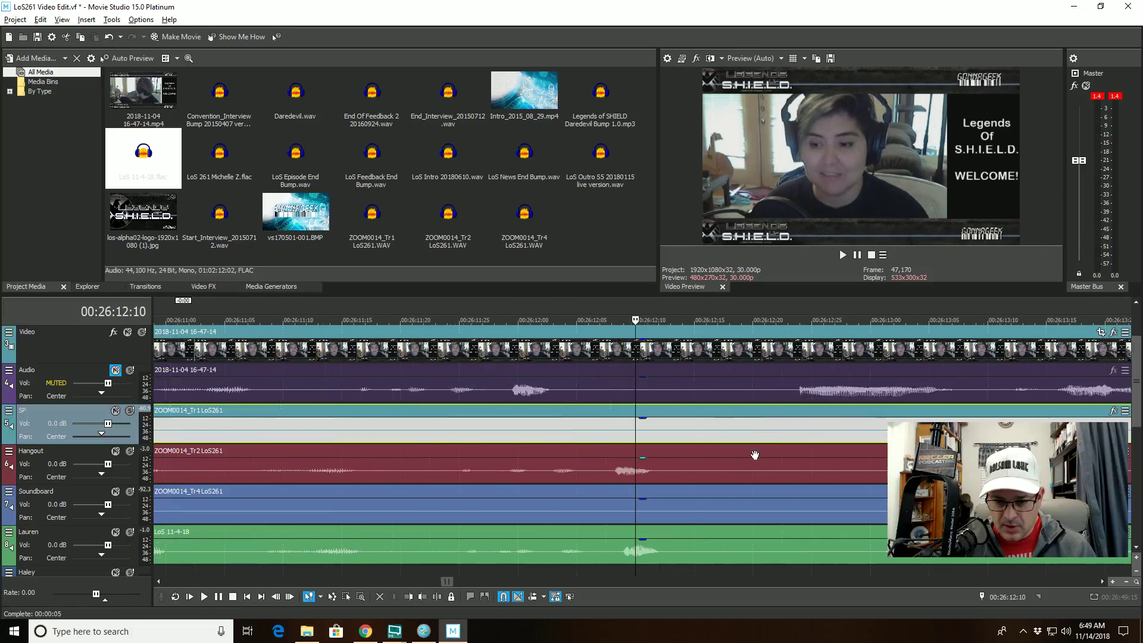
pyautogui.click(902, 470)
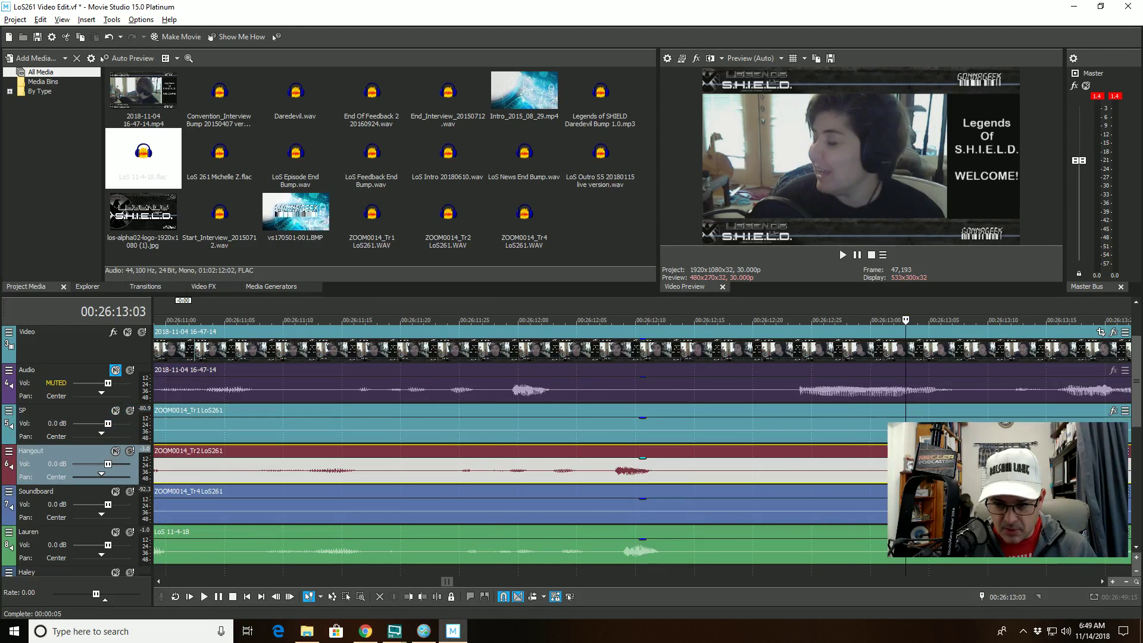
pyautogui.scroll(3, 901, 470)
pyautogui.scroll(3, 839, 506)
pyautogui.click(770, 552)
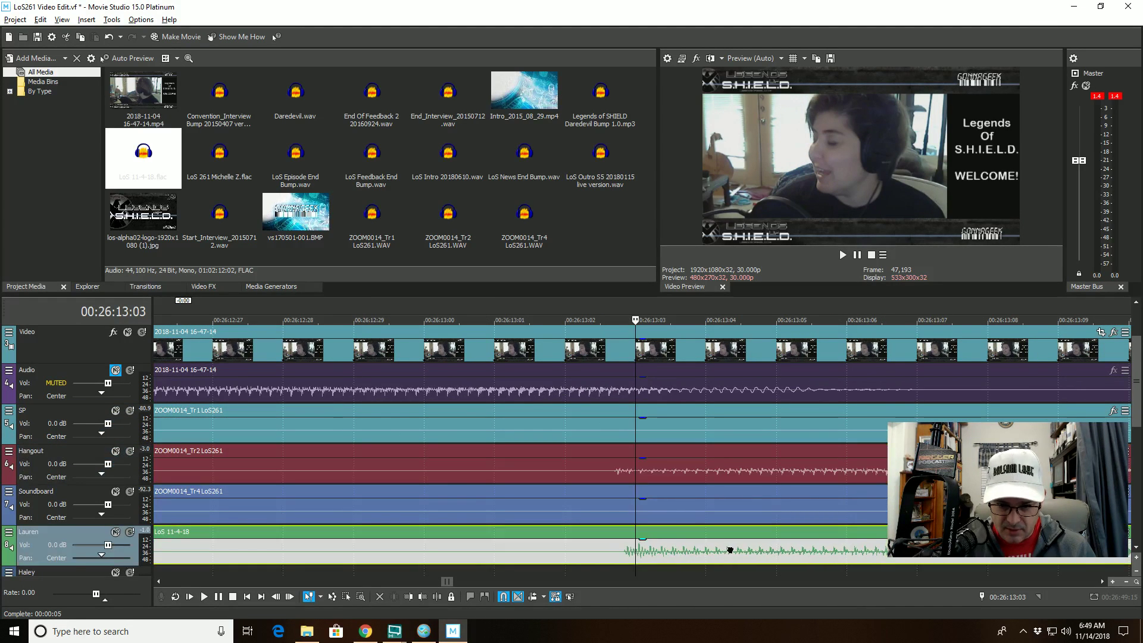
# - Play all tracks from 00:25:11:20 and again from 00:26:03:24 to listen for remaining sync differences
pyautogui.scroll(-15, 725, 550)
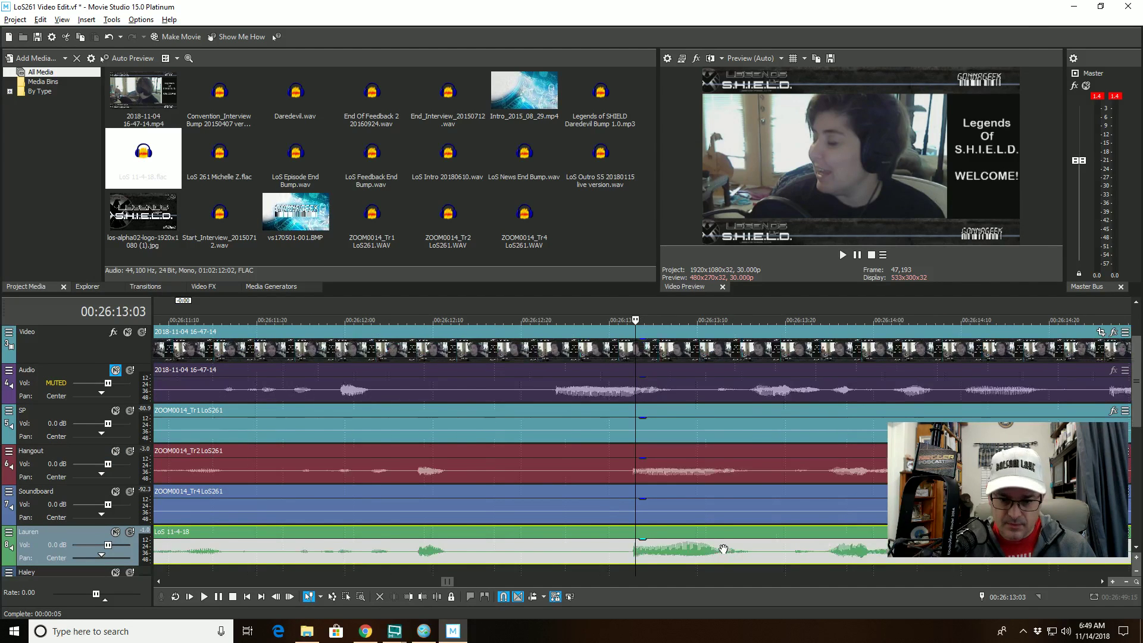
pyautogui.click(467, 471)
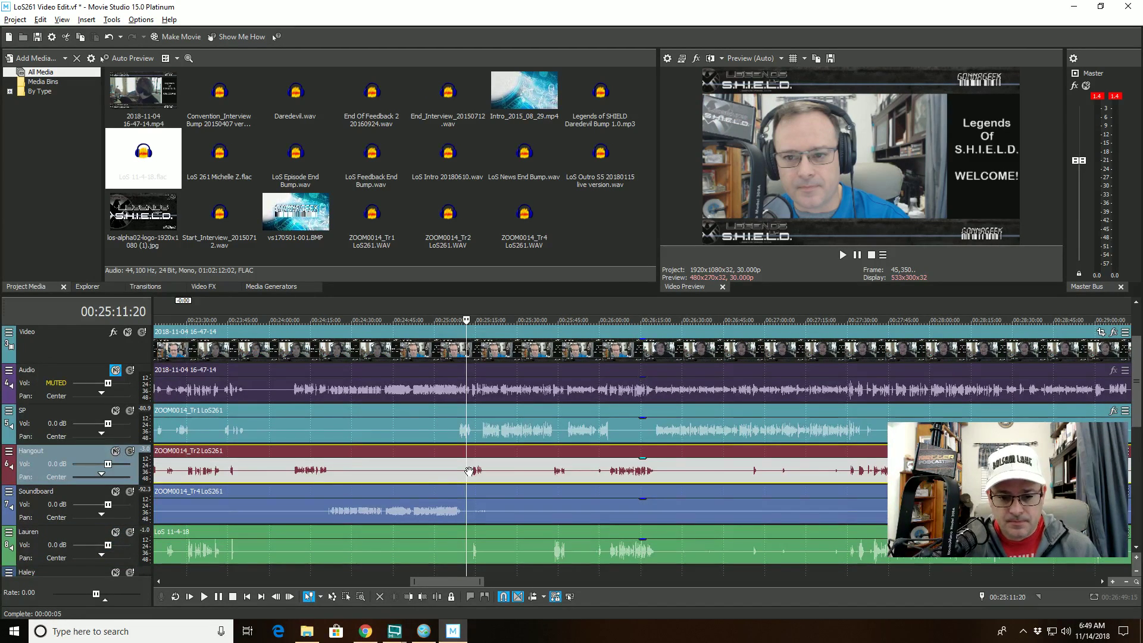
pyautogui.press('space')
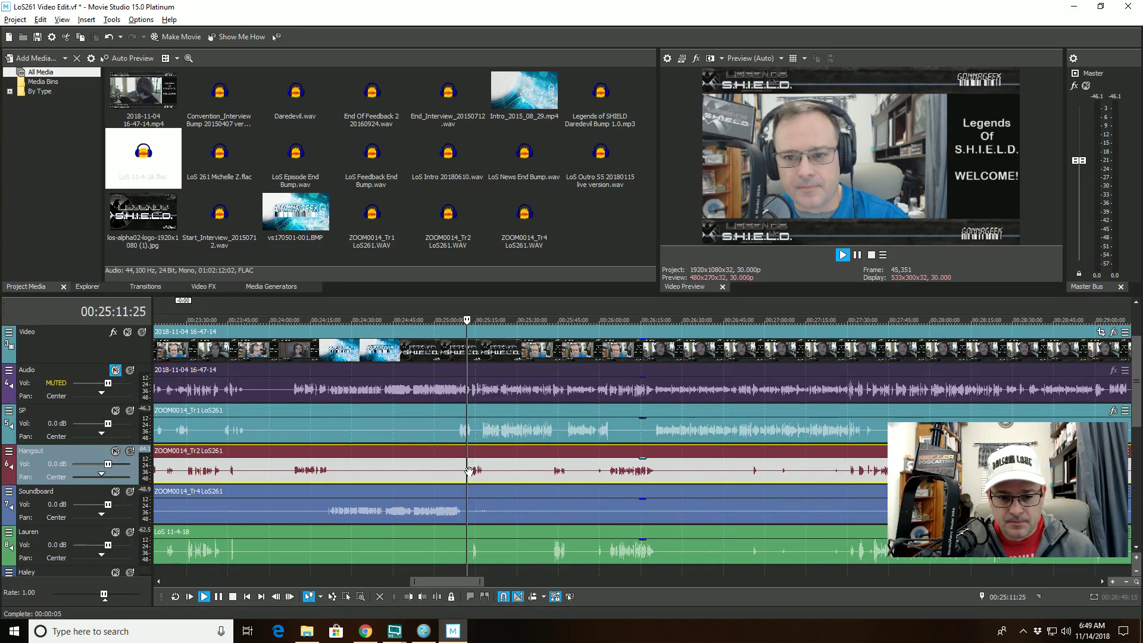
pyautogui.click(609, 453)
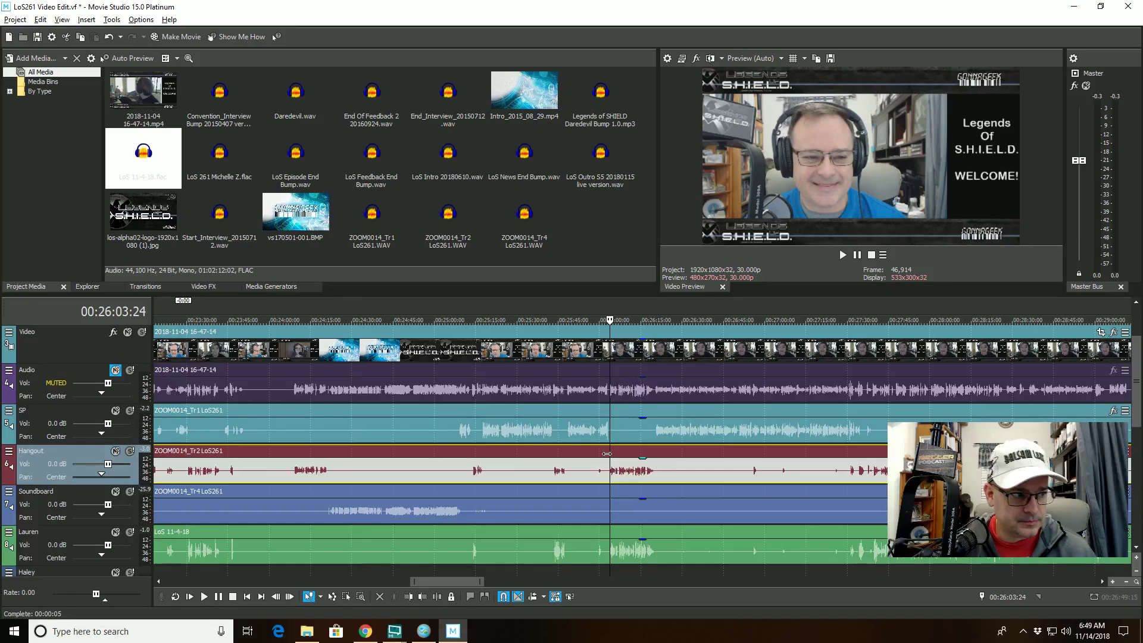
pyautogui.press('space')
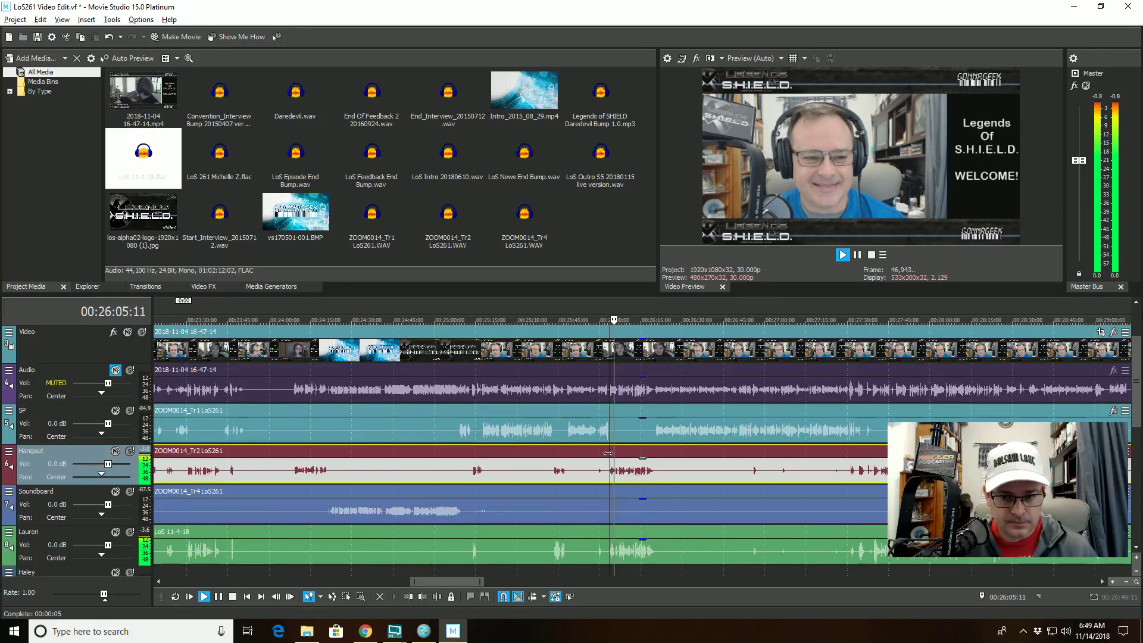
pyautogui.press('space')
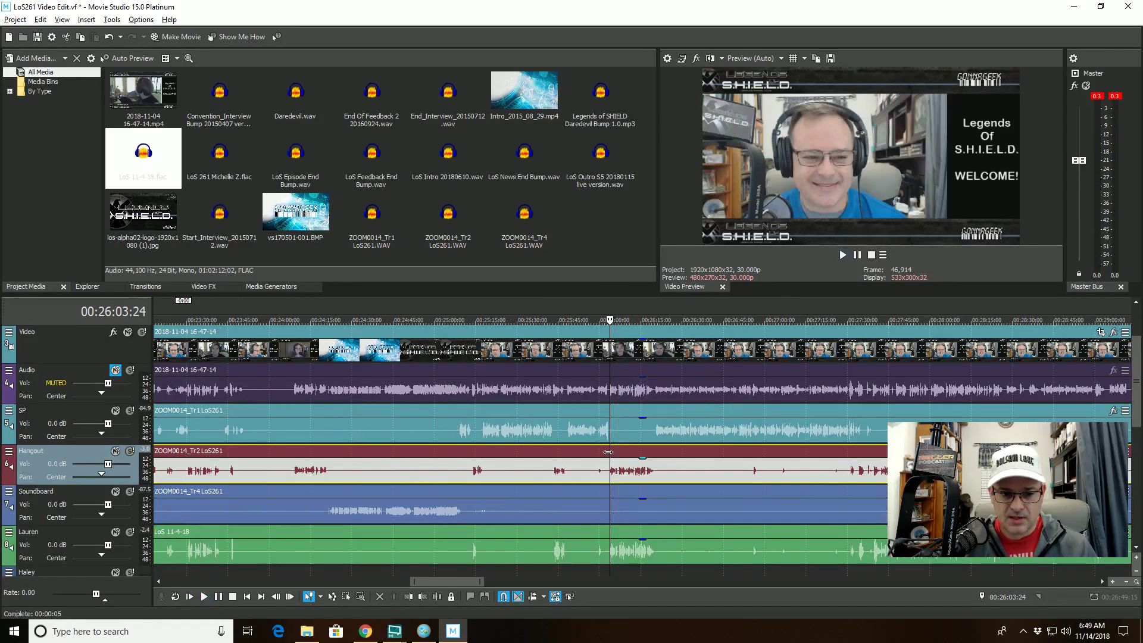
# - Place the LoS 261 co-host FLAC on that co-host's track, aligned to the LoS 11-4-18 event's start, and move the track directly below Hangout
pyautogui.scroll(-8, 608, 453)
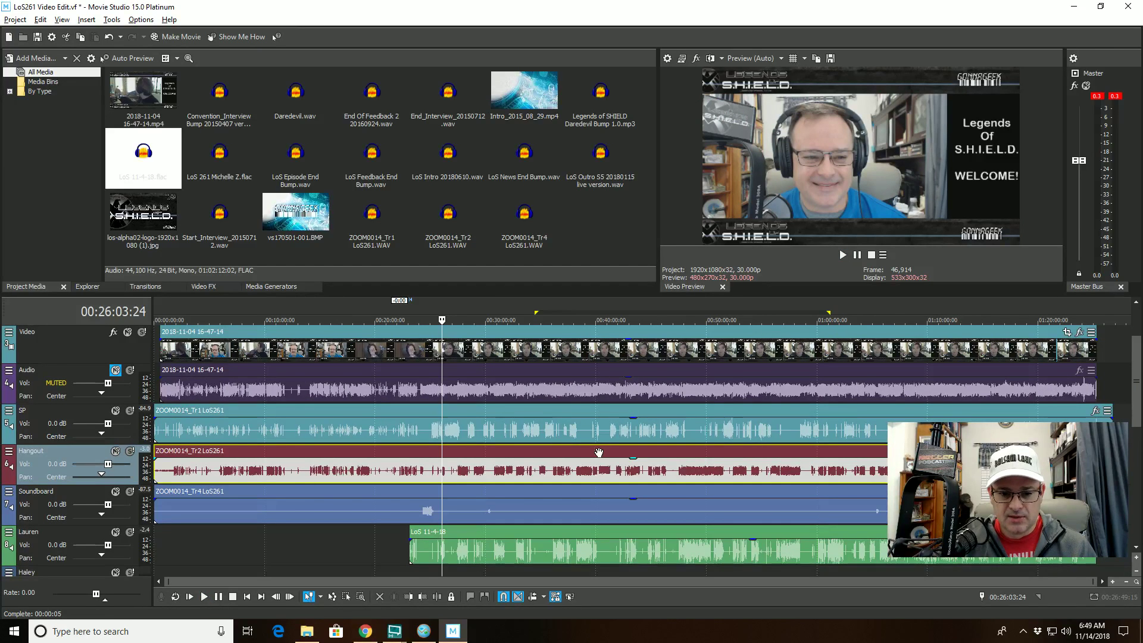
pyautogui.moveTo(1136, 407); pyautogui.dragTo(1135, 435)
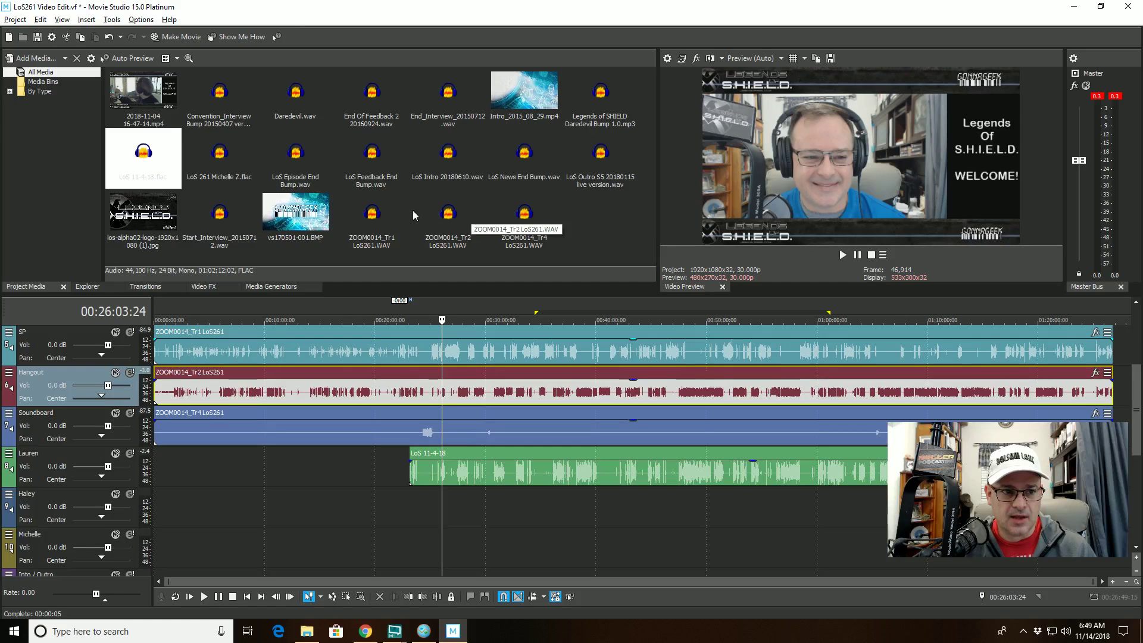
pyautogui.click(220, 156)
pyautogui.moveTo(221, 156); pyautogui.dragTo(415, 548)
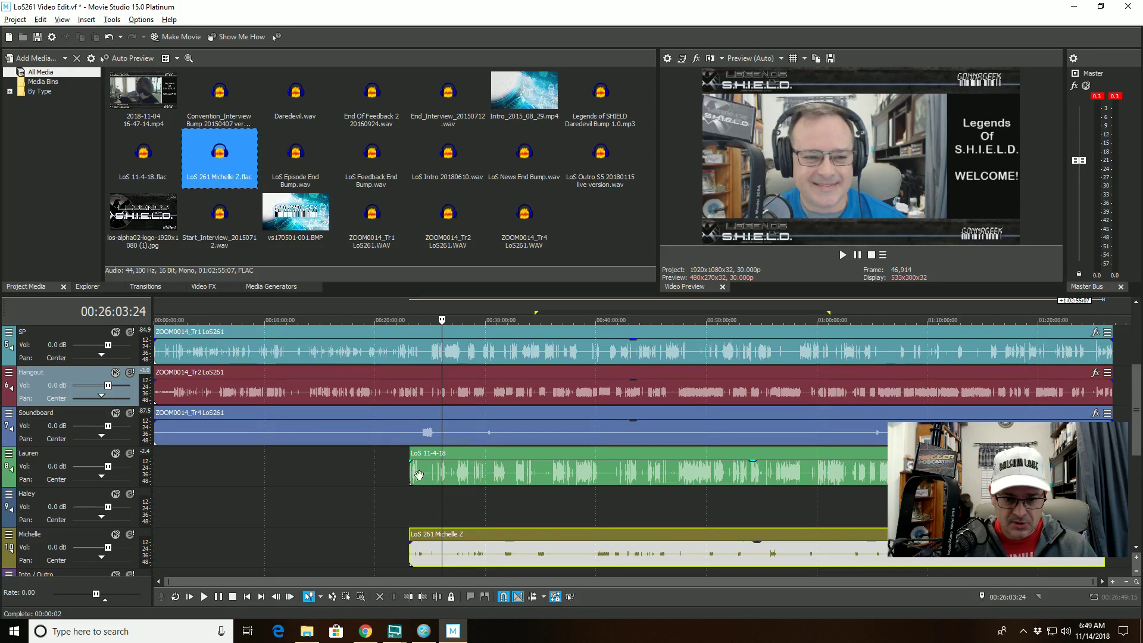
pyautogui.moveTo(37, 549); pyautogui.dragTo(41, 419)
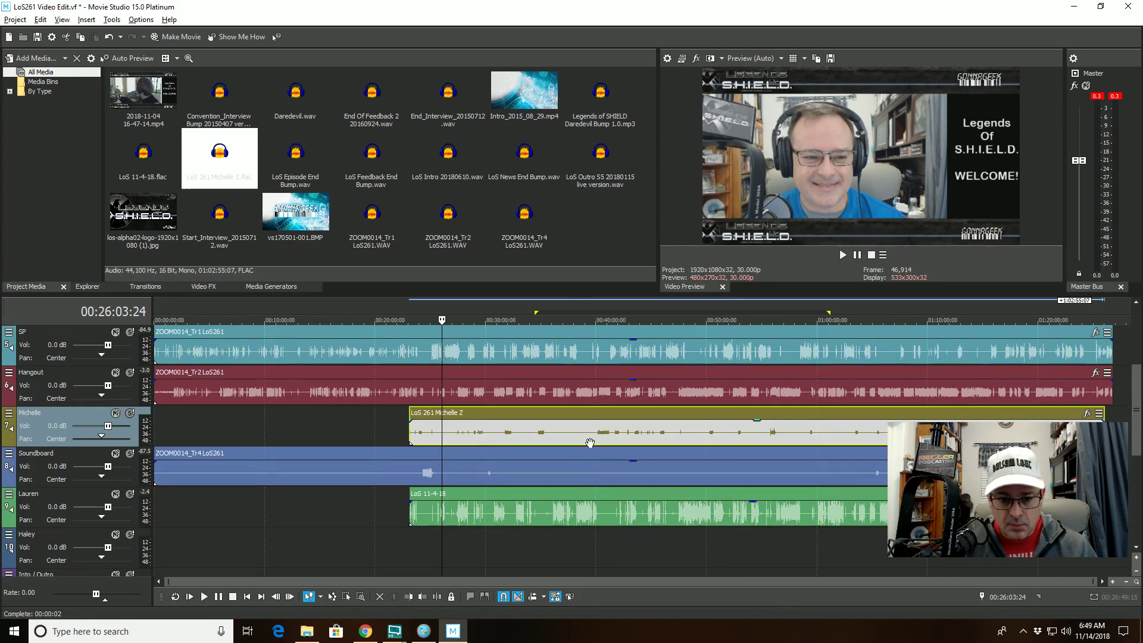
# - Try shifting the LoS 261 co-host event 43 seconds 4 frames earlier, and return it to the LoS 11-4-18 event's start
pyautogui.scroll(8, 590, 443)
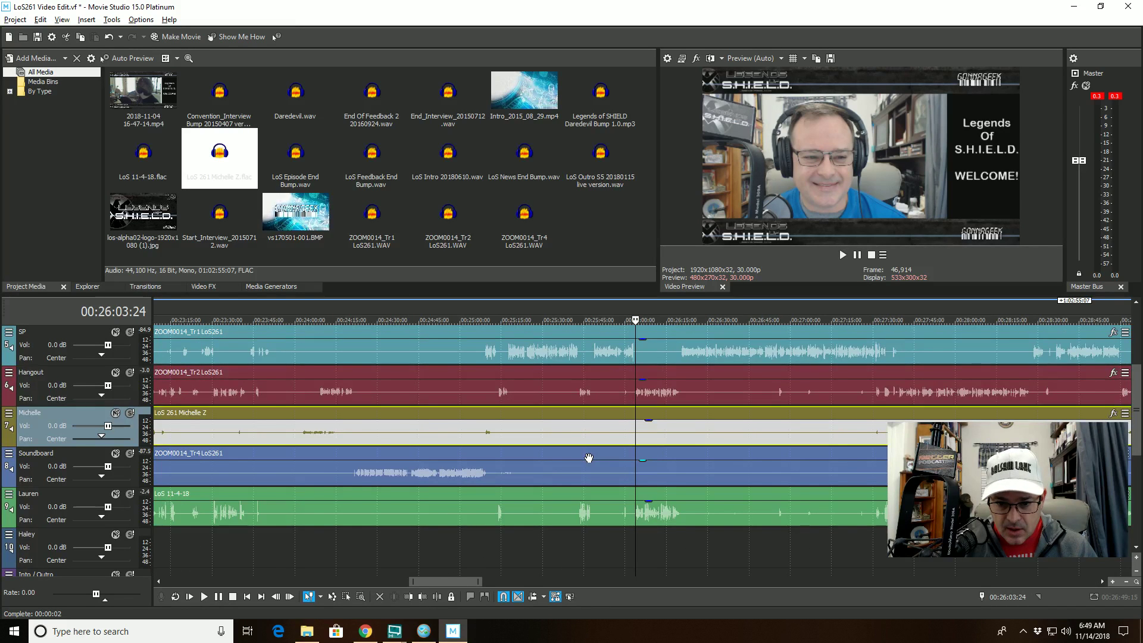
pyautogui.scroll(-1, 589, 457)
pyautogui.scroll(-1, 588, 457)
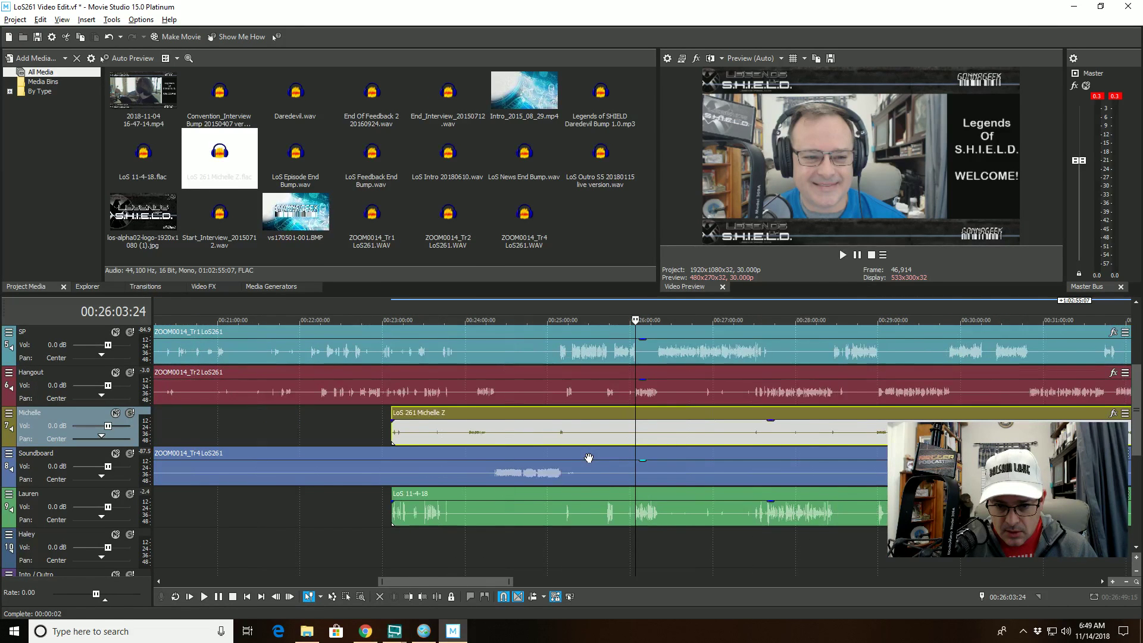
pyautogui.scroll(-5, 588, 458)
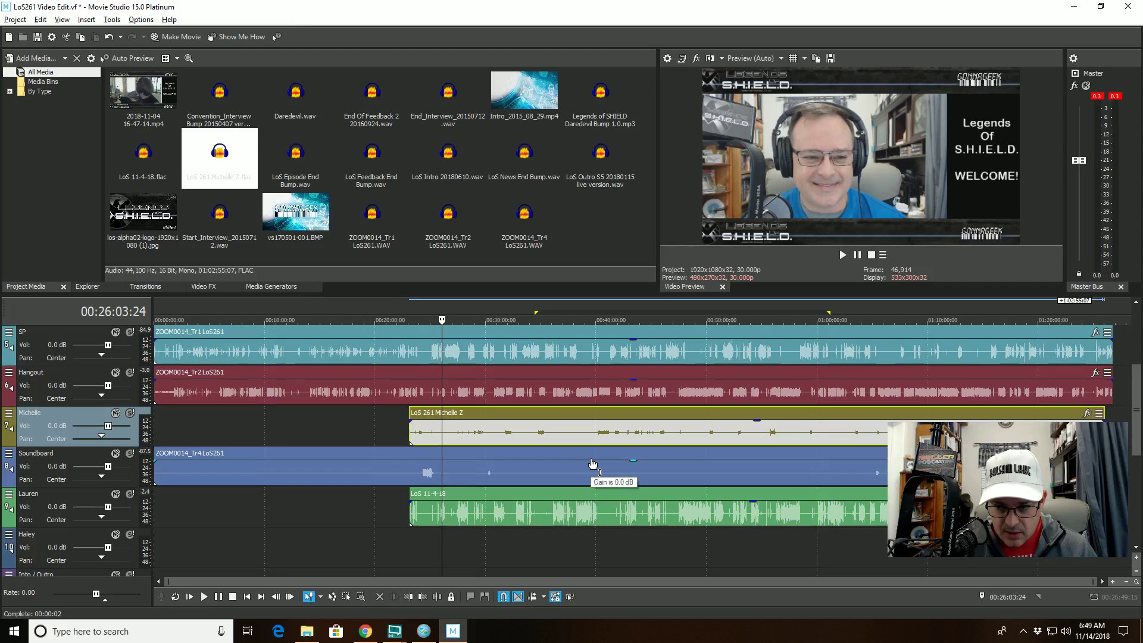
pyautogui.moveTo(546, 440); pyautogui.dragTo(535, 437)
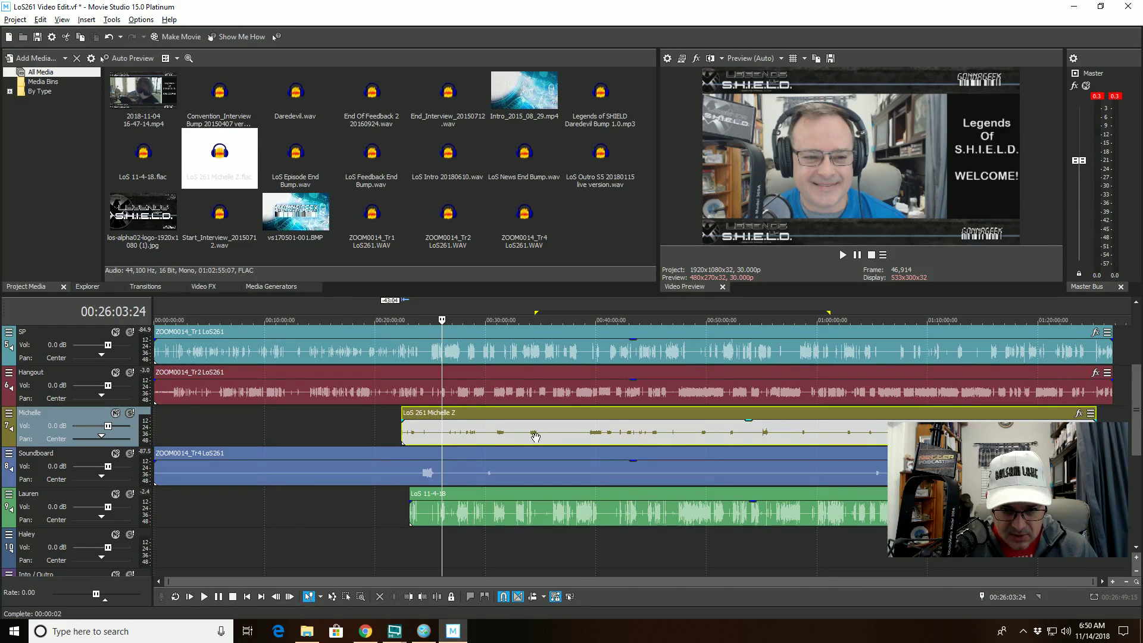
pyautogui.moveTo(607, 437)
pyautogui.mouseDown()
pyautogui.moveTo(597, 437)
pyautogui.moveTo(616, 435)
pyautogui.mouseUp()
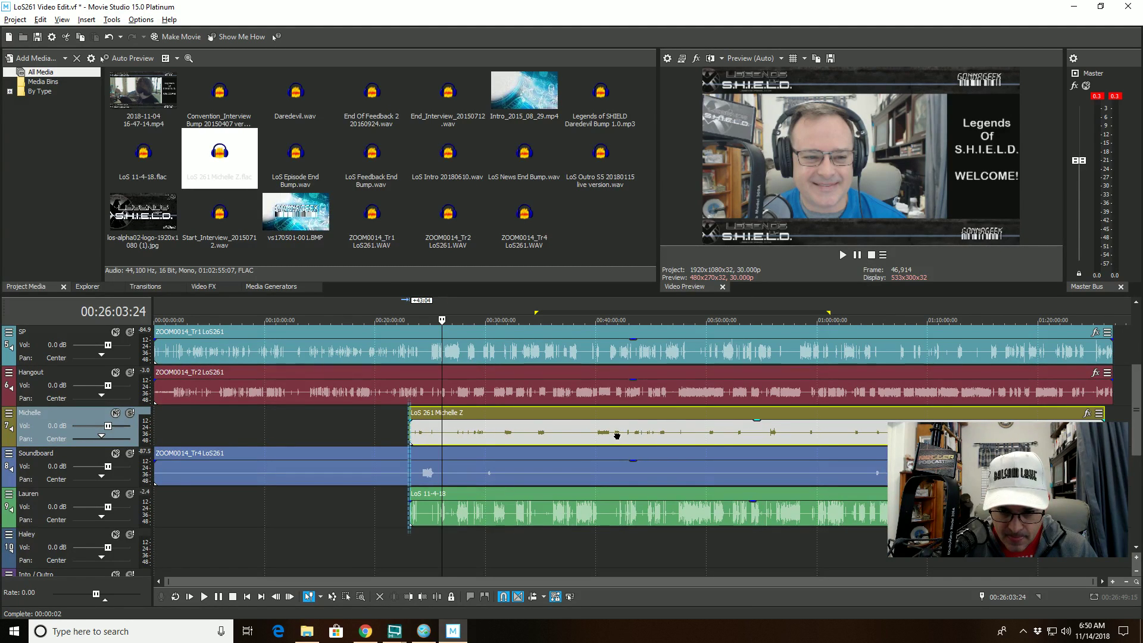
# - Play from 00:40:45:10, compare the waveforms there, and shift the LoS 261 co-host event 5 frames earlier to match Hangout
pyautogui.click(604, 326)
pyautogui.scroll(5, 605, 327)
pyautogui.scroll(3, 605, 402)
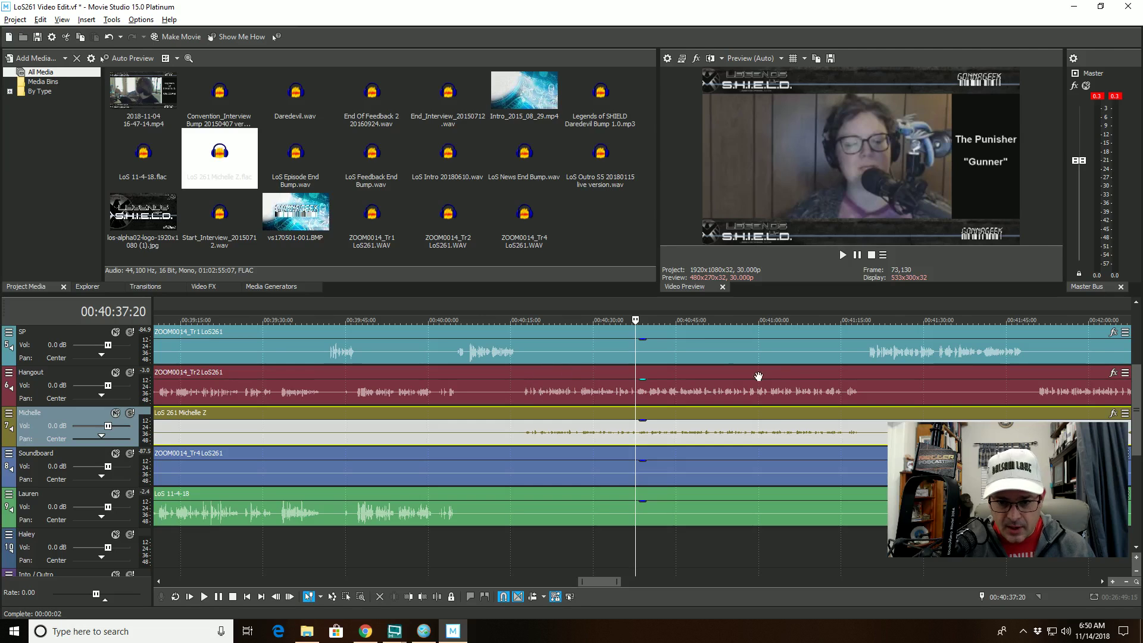
pyautogui.click(677, 325)
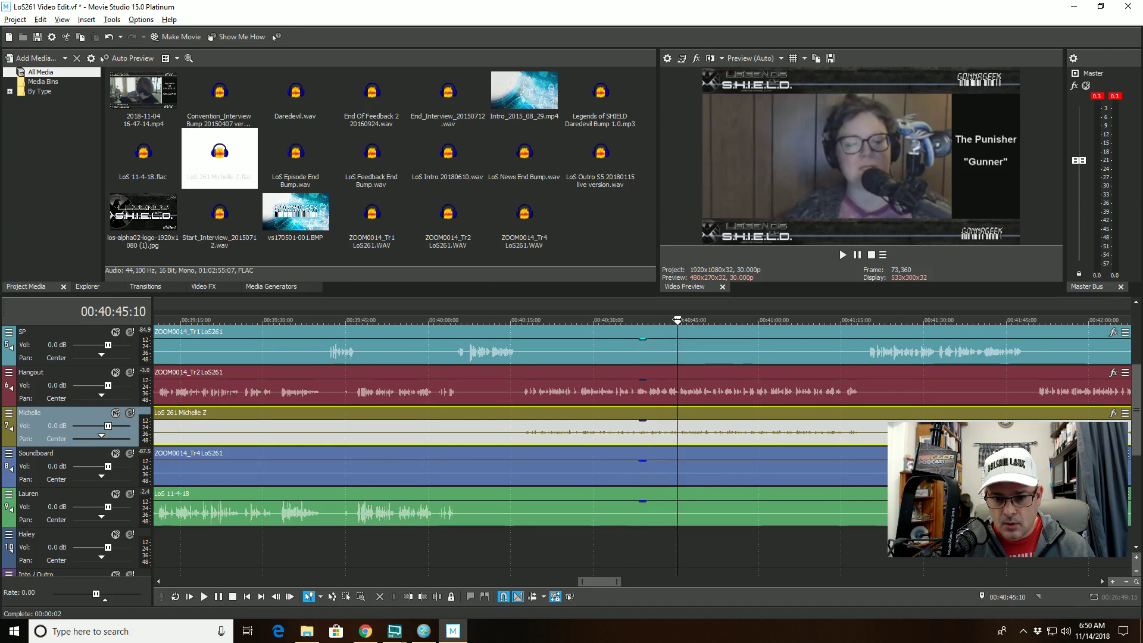
pyautogui.scroll(3, 673, 342)
pyautogui.press('space')
pyautogui.scroll(3, 649, 434)
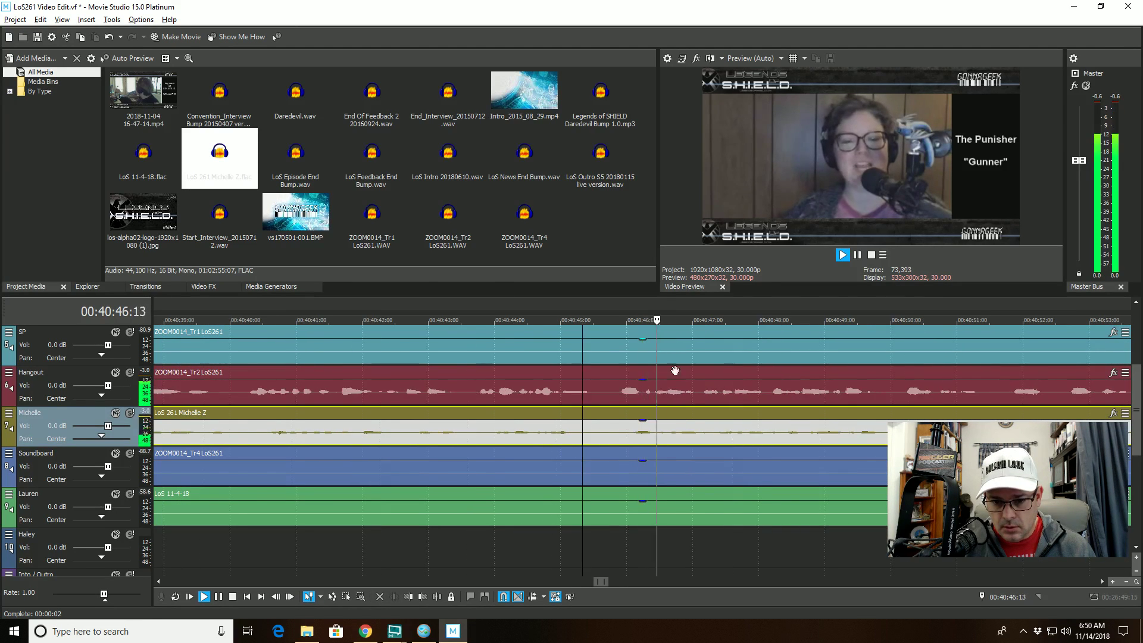
pyautogui.press('space')
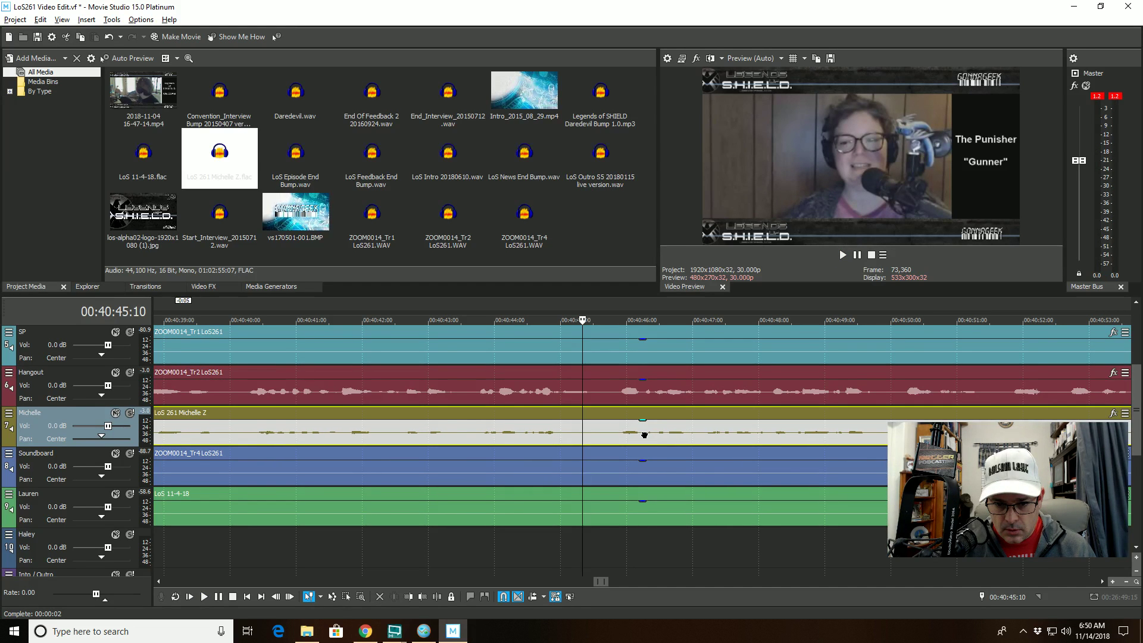
# - Replay from 00:40:45:10 to check the shifted LoS 261 co-host audio against the Hangout recording
pyautogui.press('space')
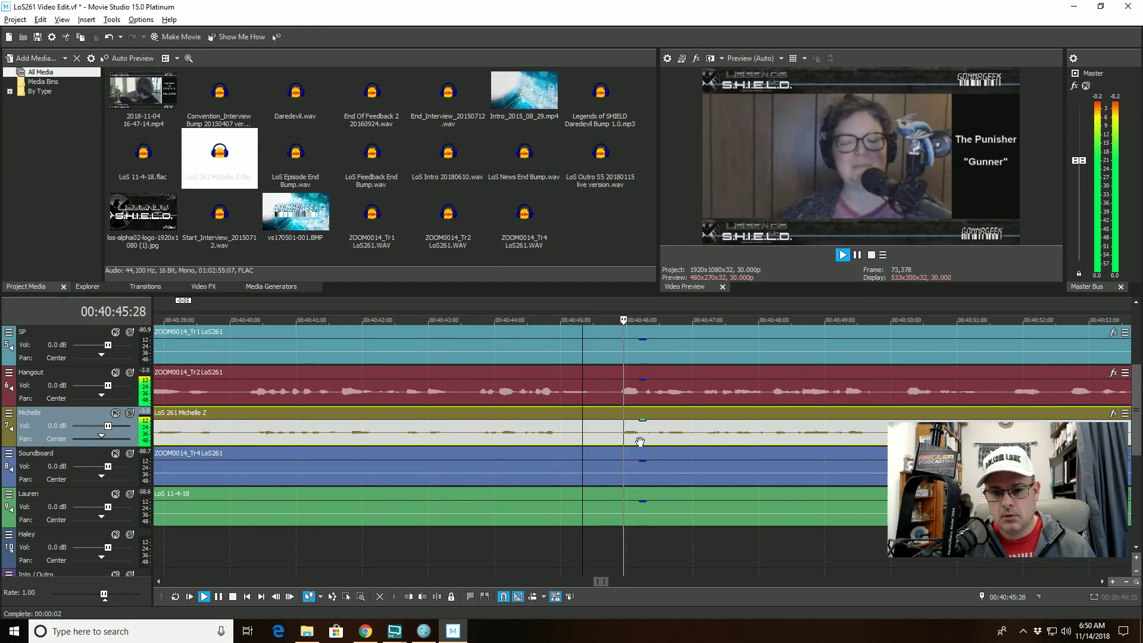
pyautogui.scroll(2, 663, 437)
pyautogui.scroll(-2, 664, 437)
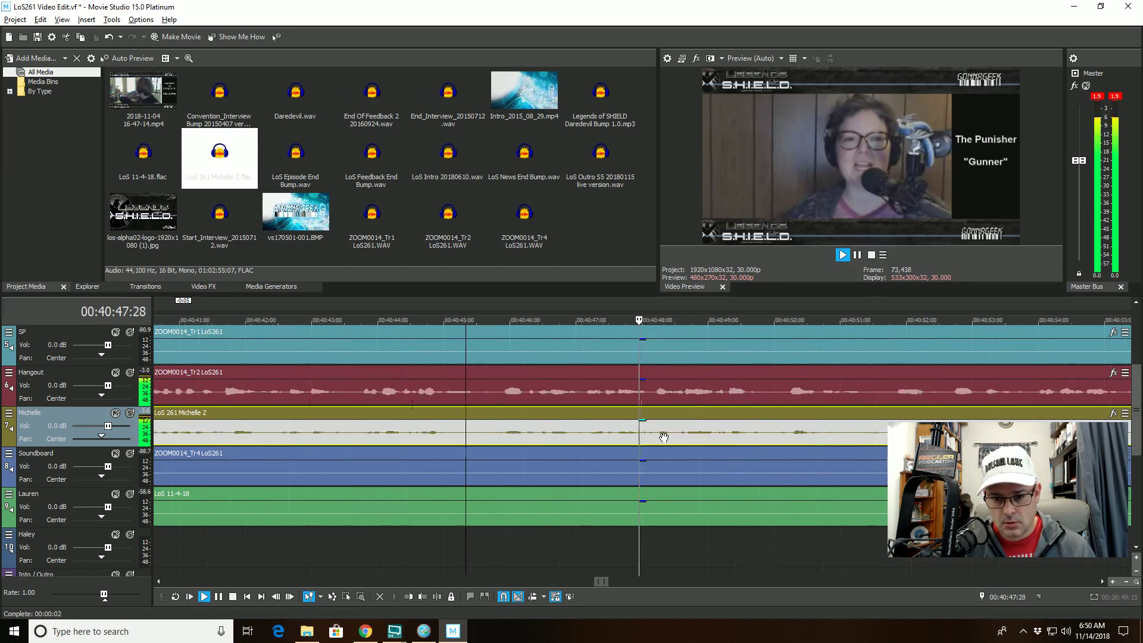
pyautogui.press('space')
pyautogui.scroll(-5, 664, 437)
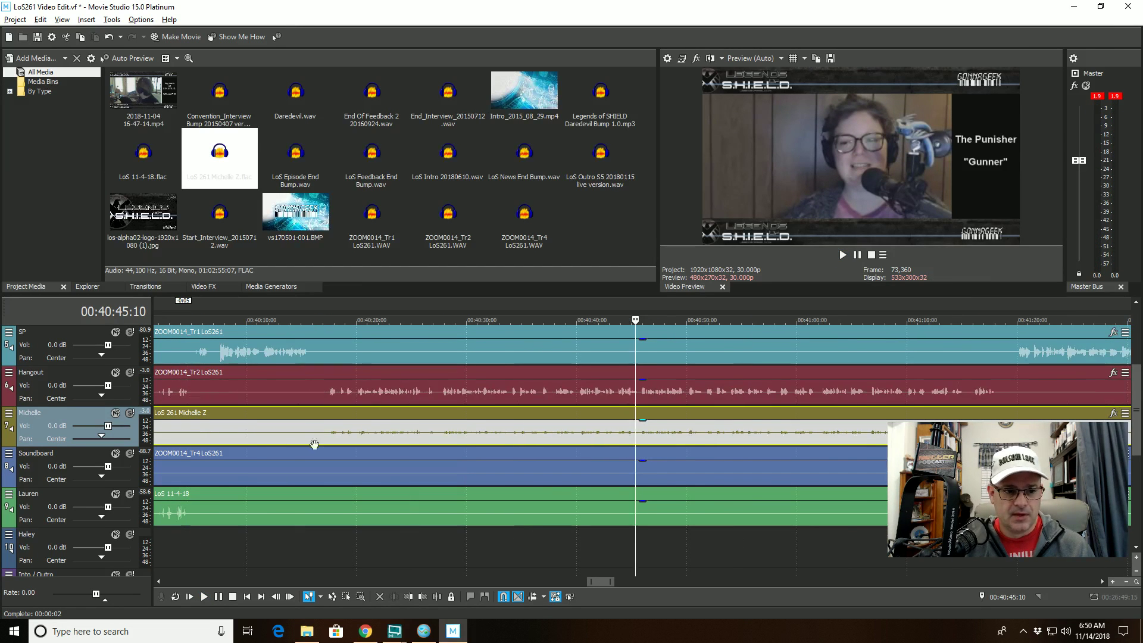
# - Mute the Hangout track and reorder the tracks below it as SP, the LoS 11-4-18 co-host, and the LoS 261 co-host
pyautogui.click(116, 374)
pyautogui.scroll(-6, 600, 464)
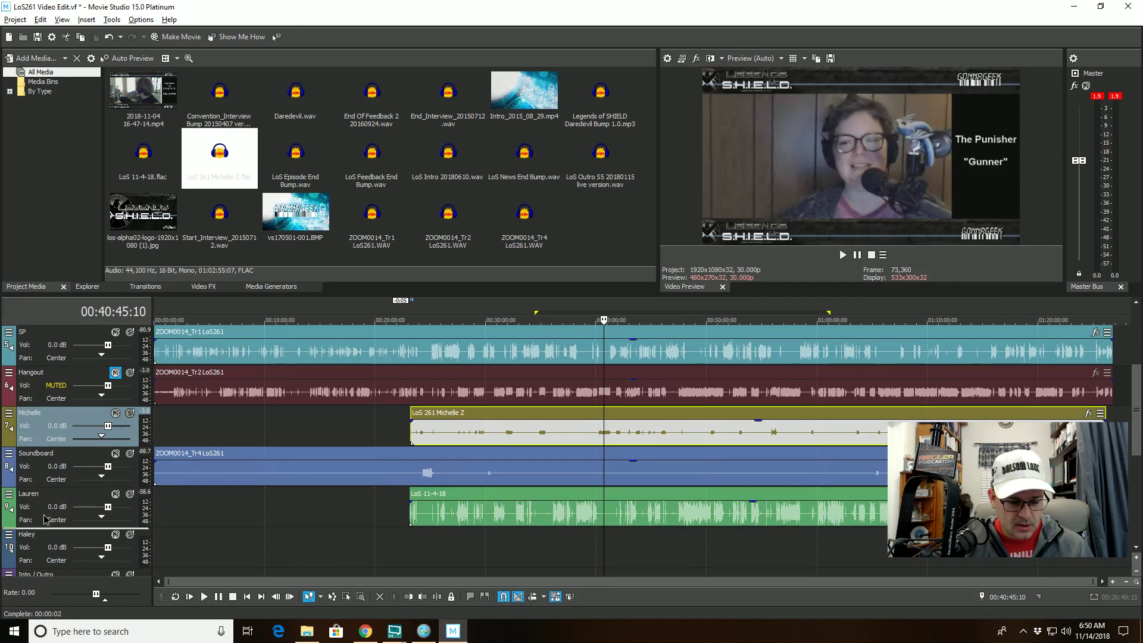
pyautogui.moveTo(37, 520); pyautogui.dragTo(43, 424)
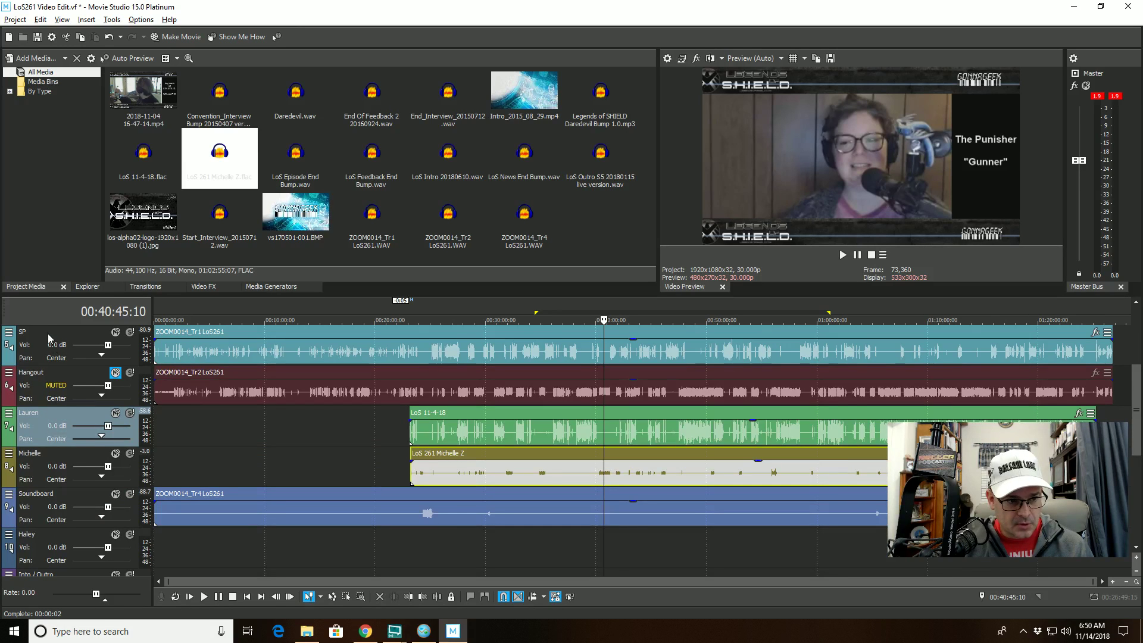
pyautogui.moveTo(47, 338); pyautogui.dragTo(85, 421)
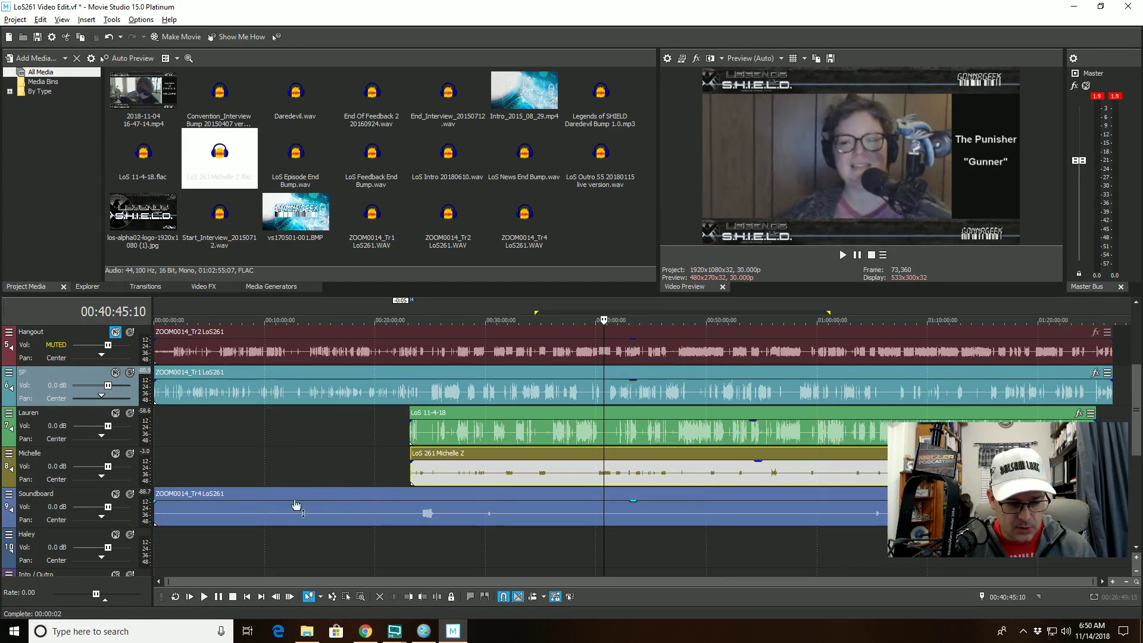
# - Move the empty co-host track below Soundboard down to directly beneath the Bumps track
pyautogui.moveTo(1138, 423)
pyautogui.mouseDown()
pyautogui.moveTo(1139, 409)
pyautogui.moveTo(1137, 427)
pyautogui.mouseUp()
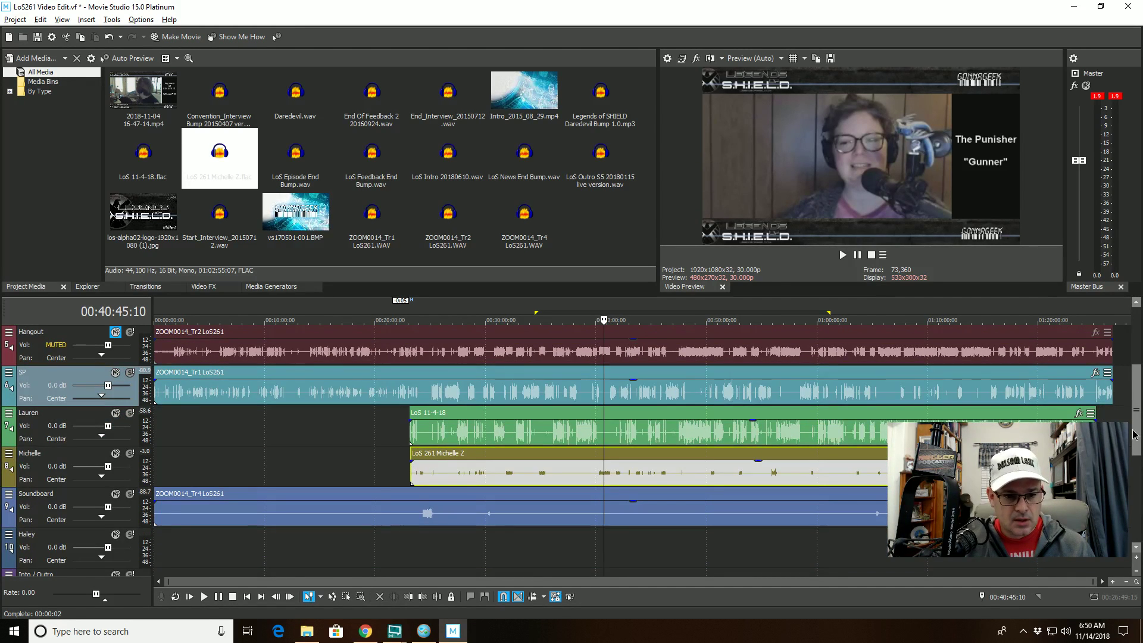
pyautogui.moveTo(1134, 440); pyautogui.dragTo(1133, 470)
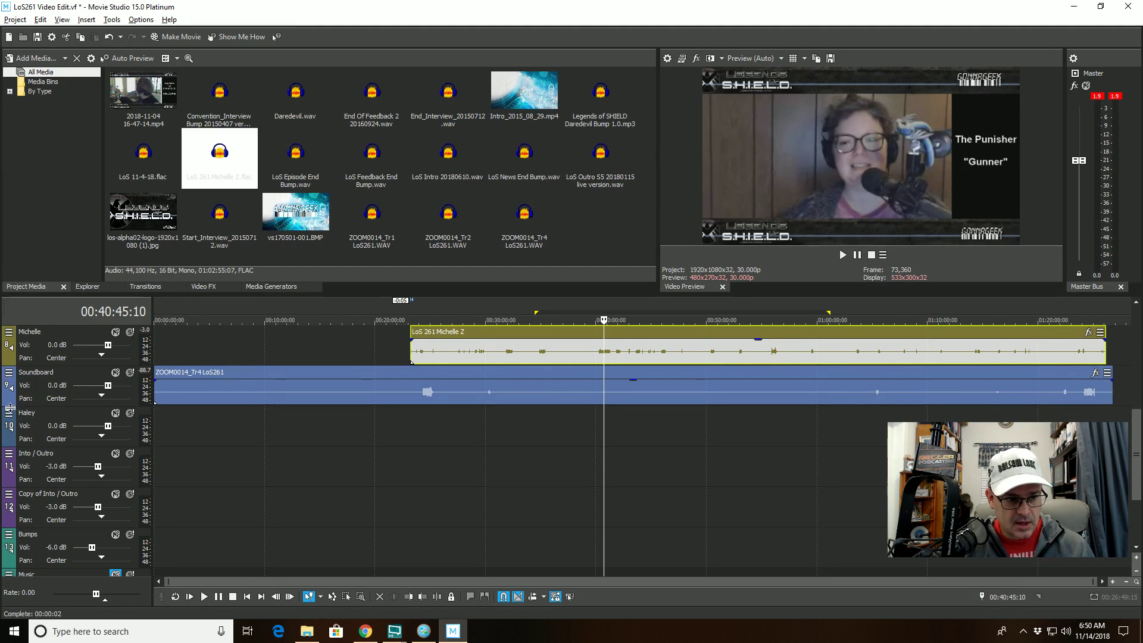
pyautogui.moveTo(6, 439); pyautogui.dragTo(7, 559)
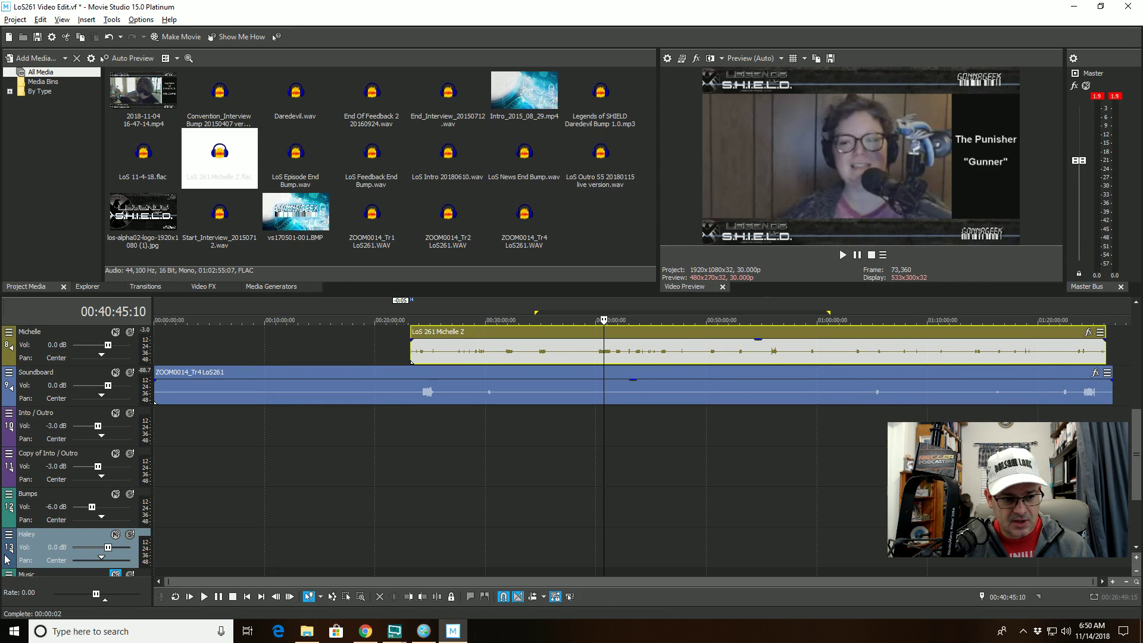
pyautogui.click(192, 493)
pyautogui.click(36, 440)
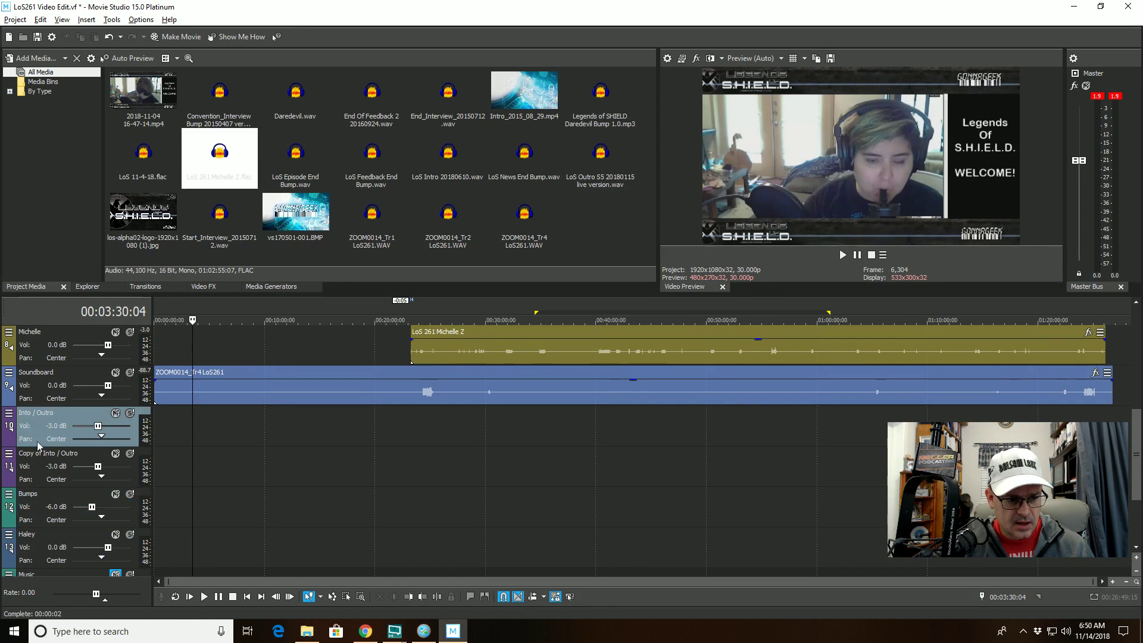
pyautogui.click(41, 463)
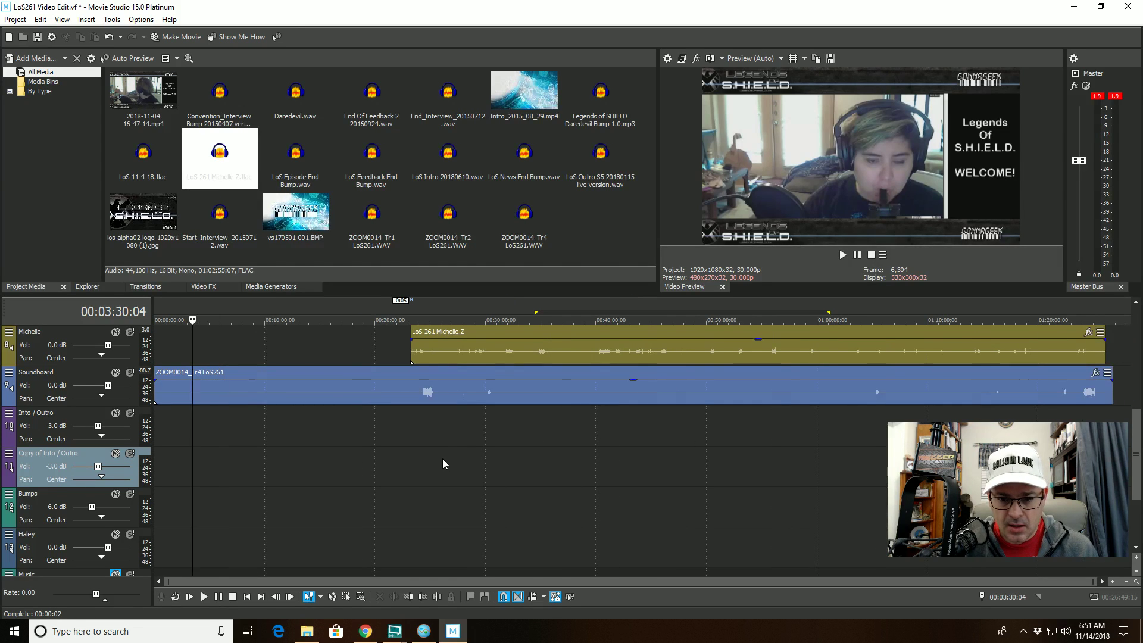
# - Review the SP track's audio effects chain and its SPL De-Verb settings, dismissing the Kaspersky Software Cleaner window
pyautogui.moveTo(1138, 477); pyautogui.dragTo(1139, 404)
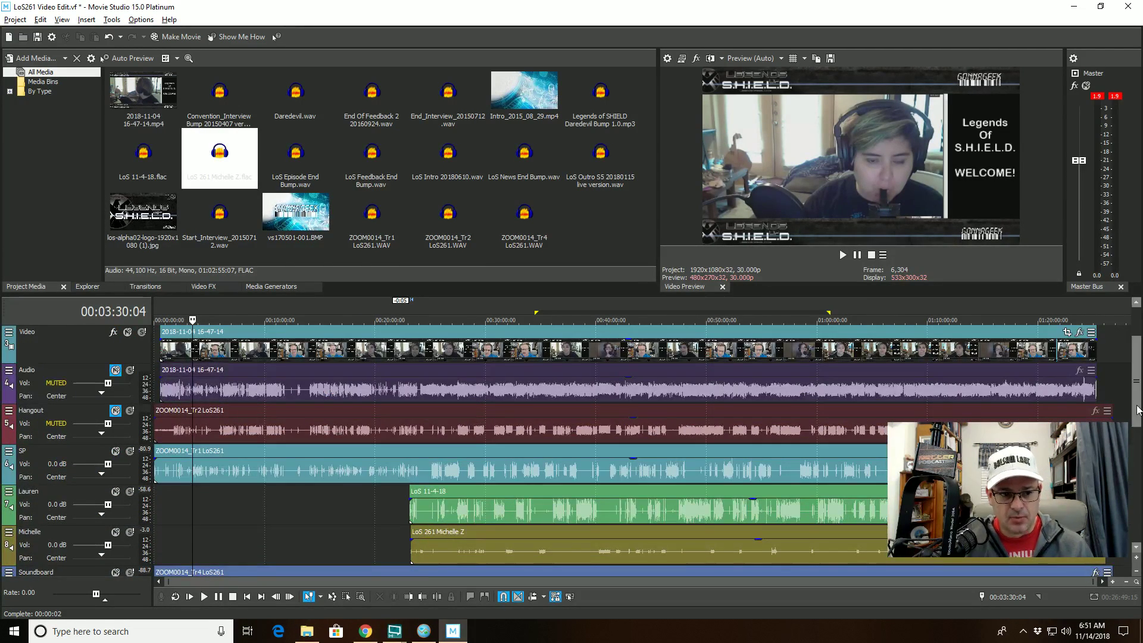
pyautogui.click(9, 452)
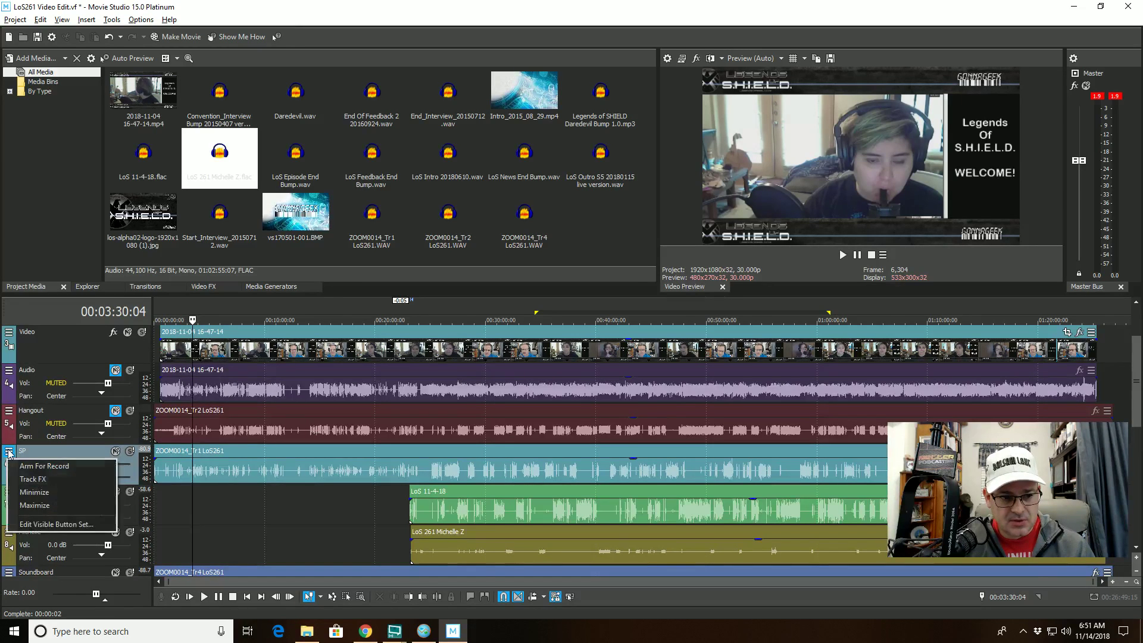
pyautogui.click(33, 478)
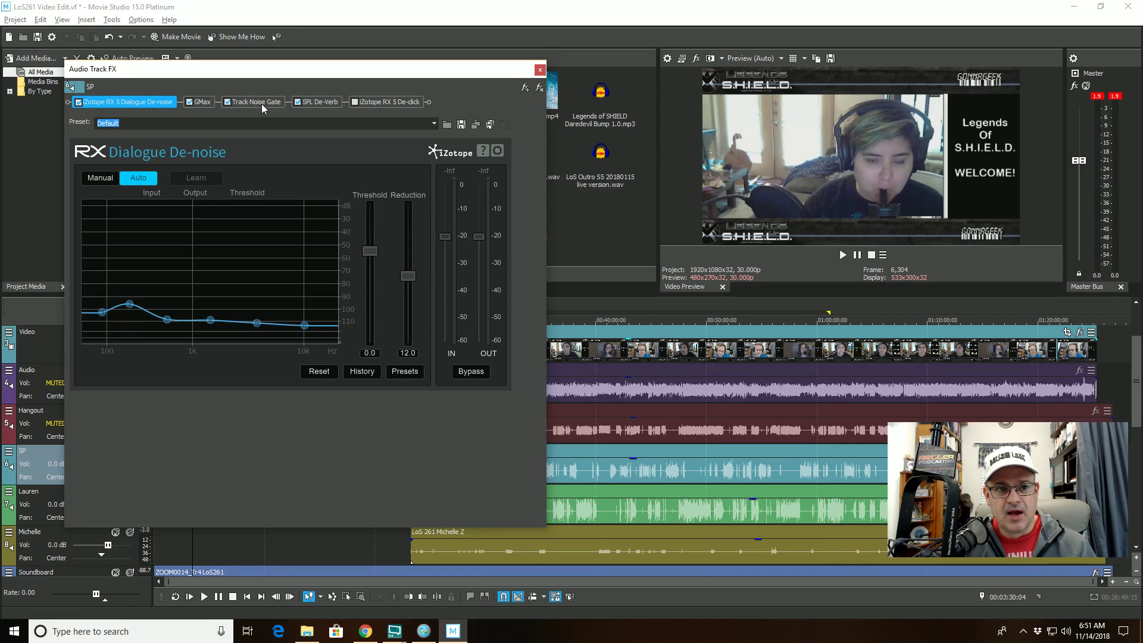
pyautogui.click(323, 102)
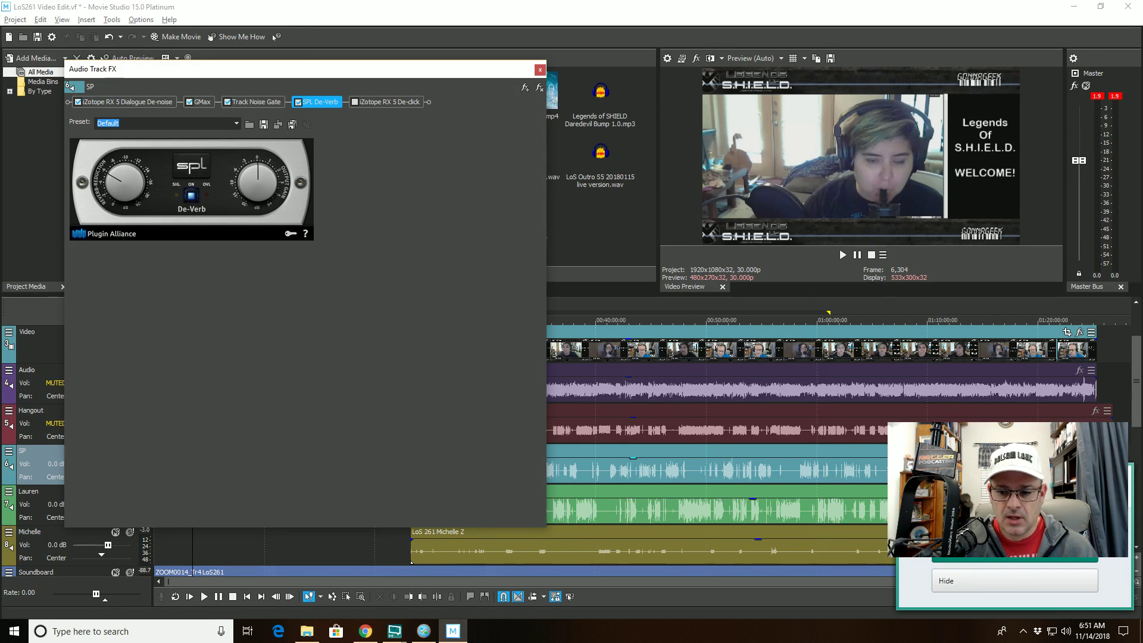
pyautogui.click(1020, 559)
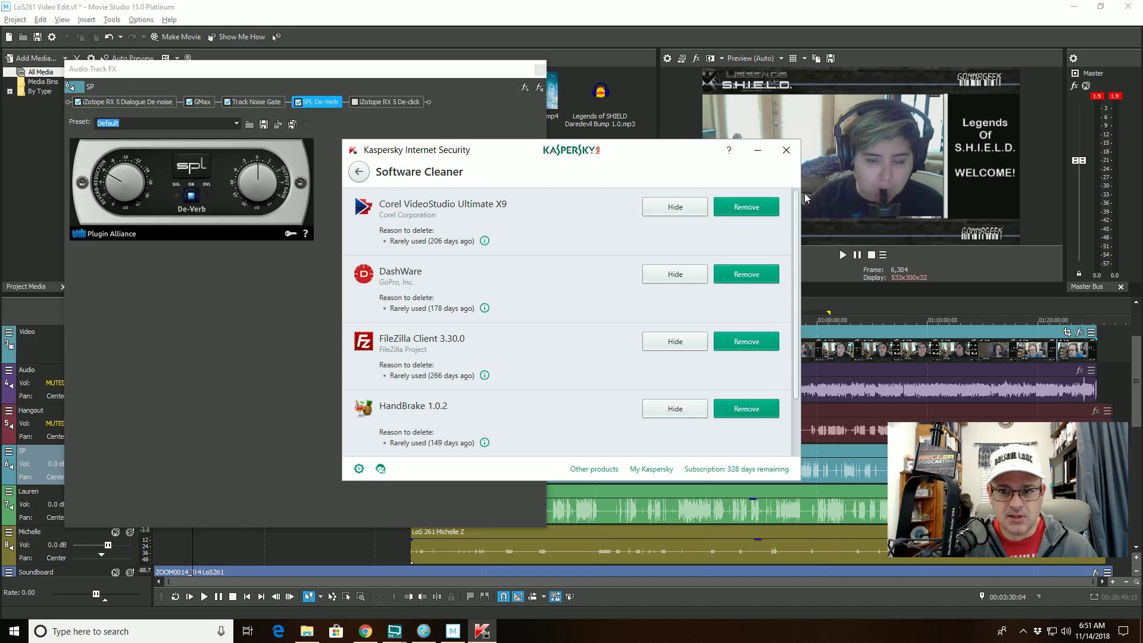
pyautogui.click(780, 145)
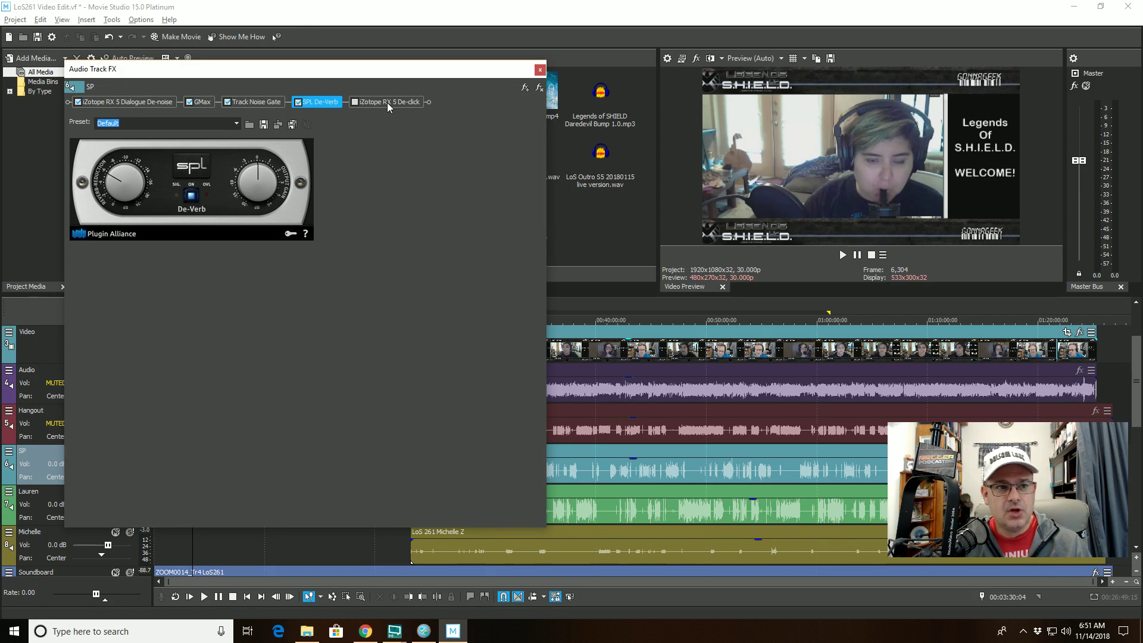
pyautogui.click(540, 70)
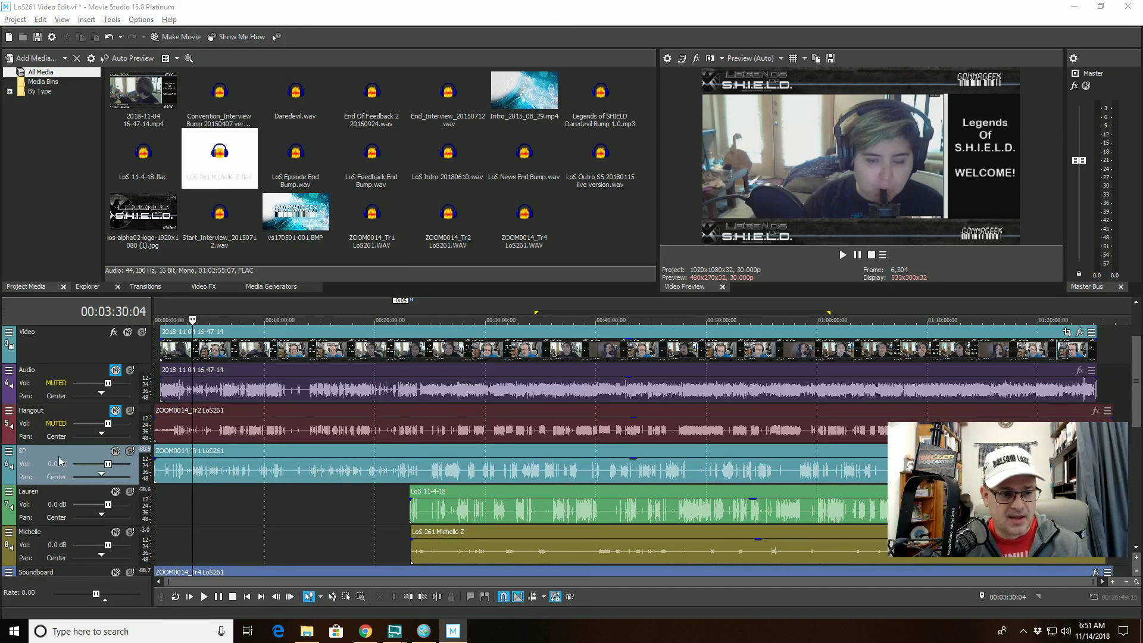
# - Add the RX 7 Voice De-noise and RX 7 De-click plug-ins to the SP track's effects chain
pyautogui.click(9, 451)
pyautogui.click(29, 480)
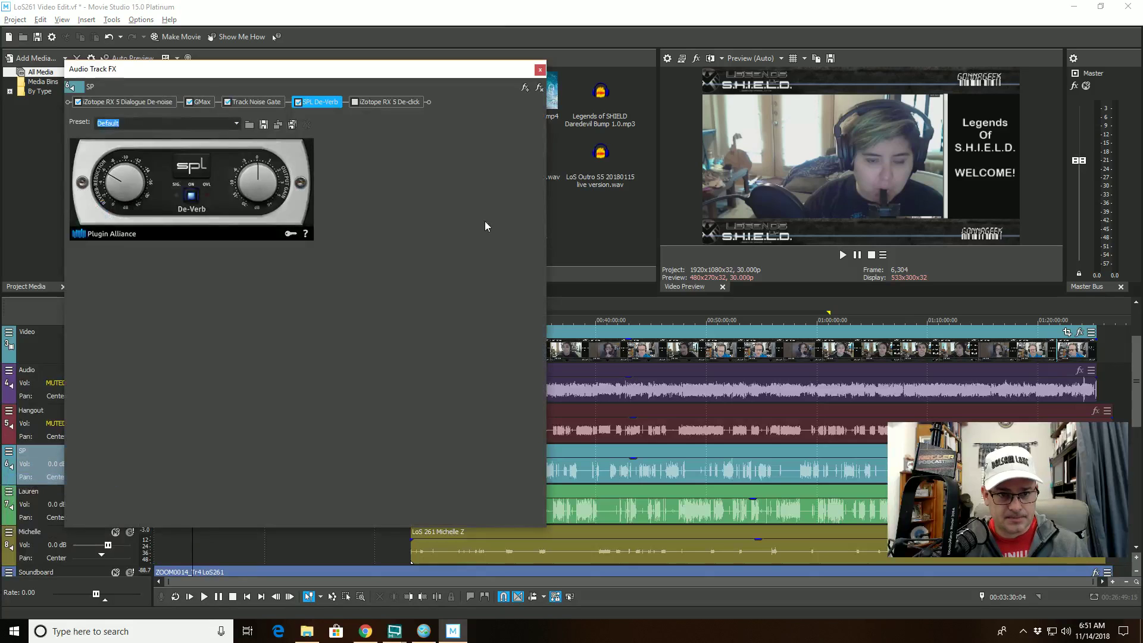
pyautogui.click(524, 88)
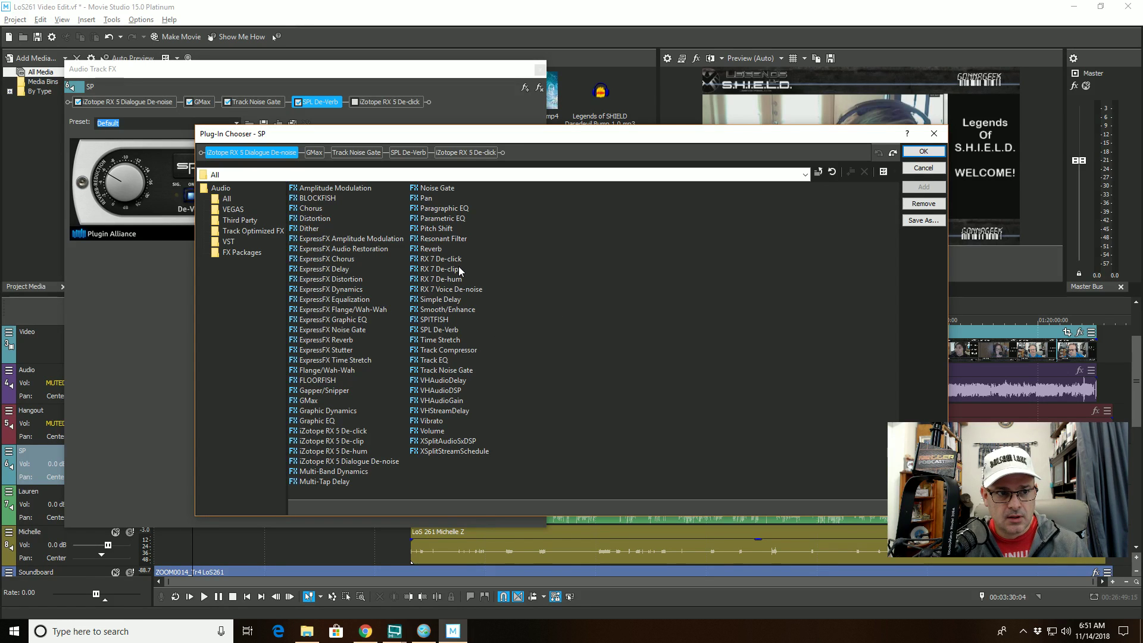
pyautogui.click(470, 290)
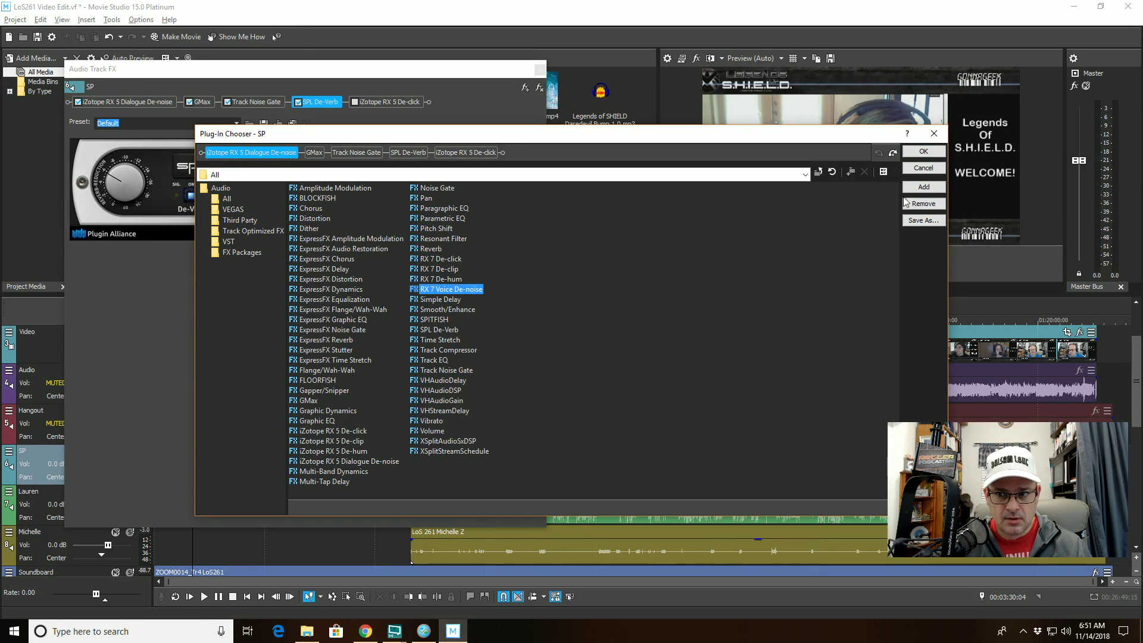
pyautogui.click(922, 188)
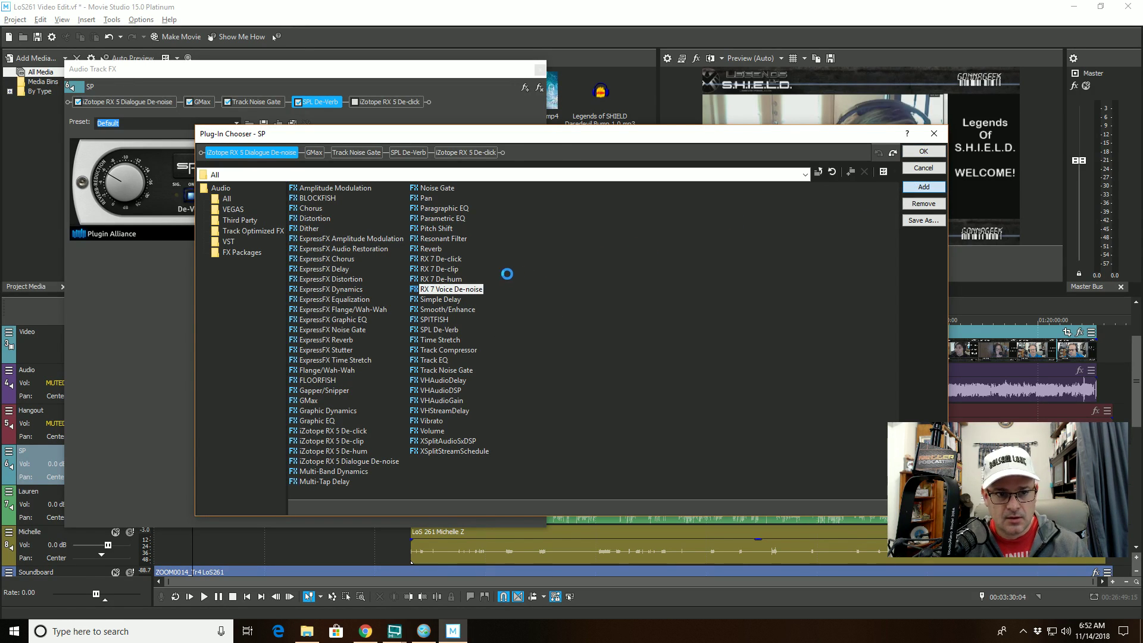
pyautogui.click(456, 269)
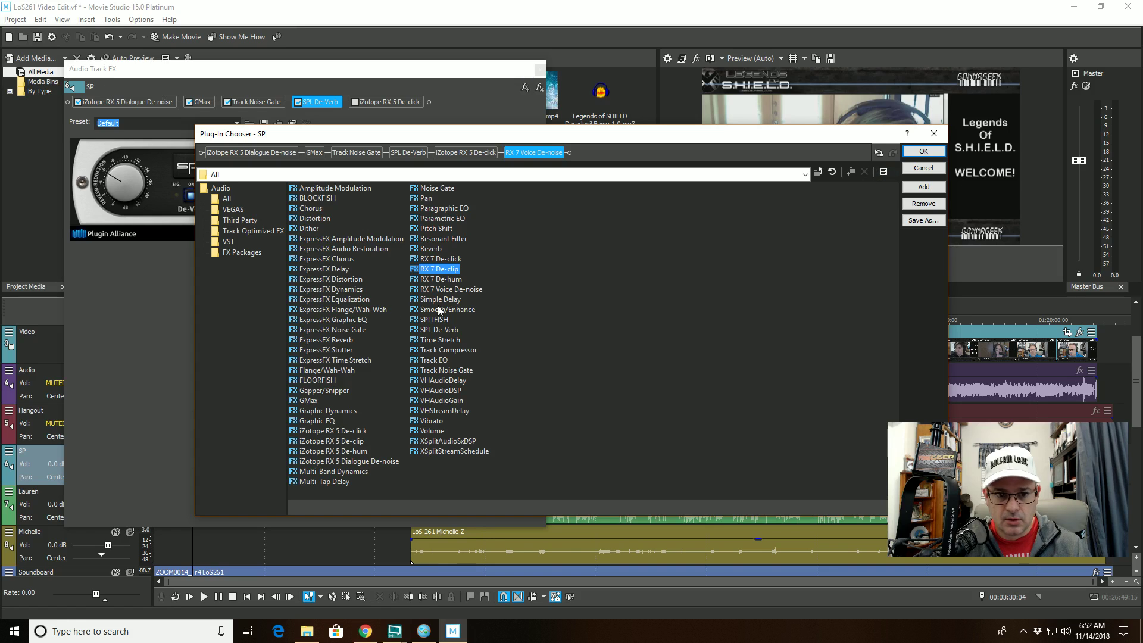
pyautogui.click(446, 261)
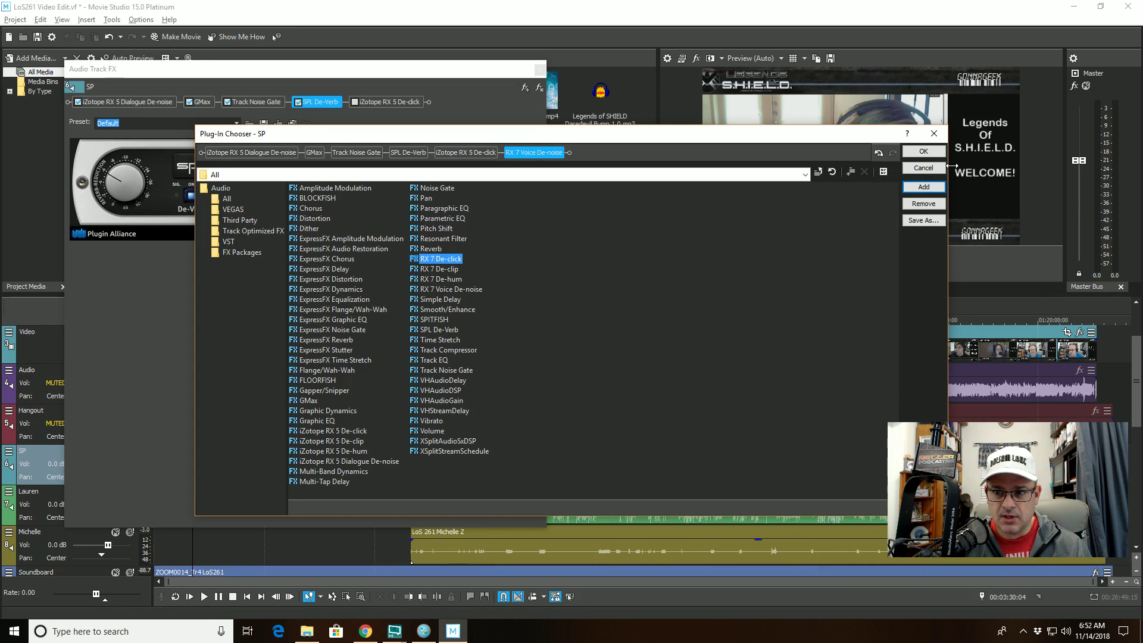
pyautogui.click(920, 189)
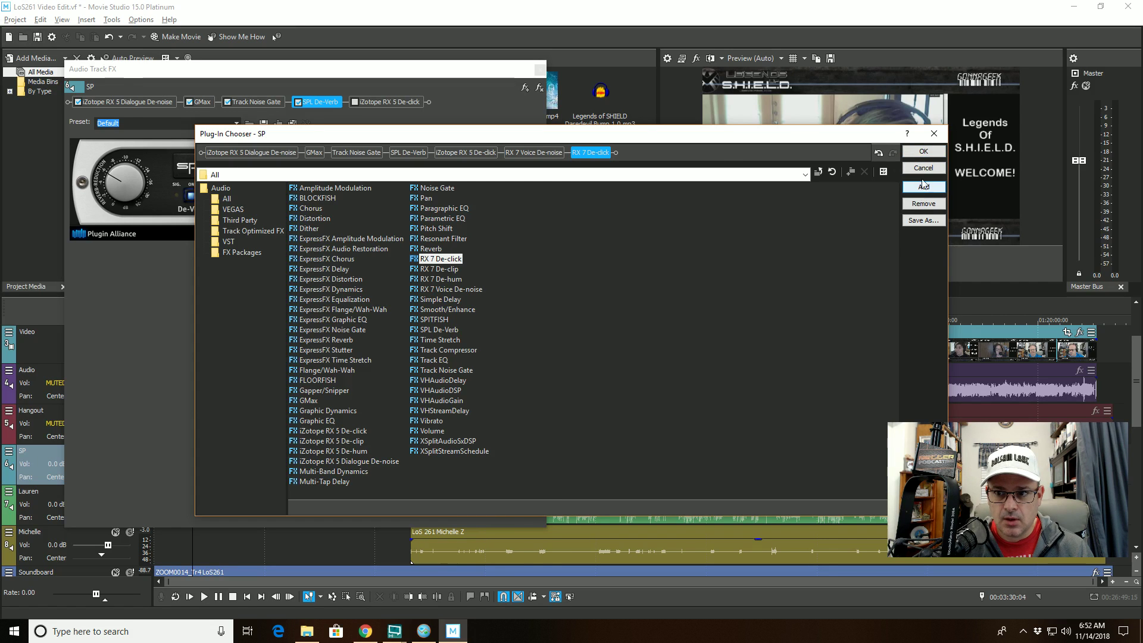
pyautogui.click(923, 151)
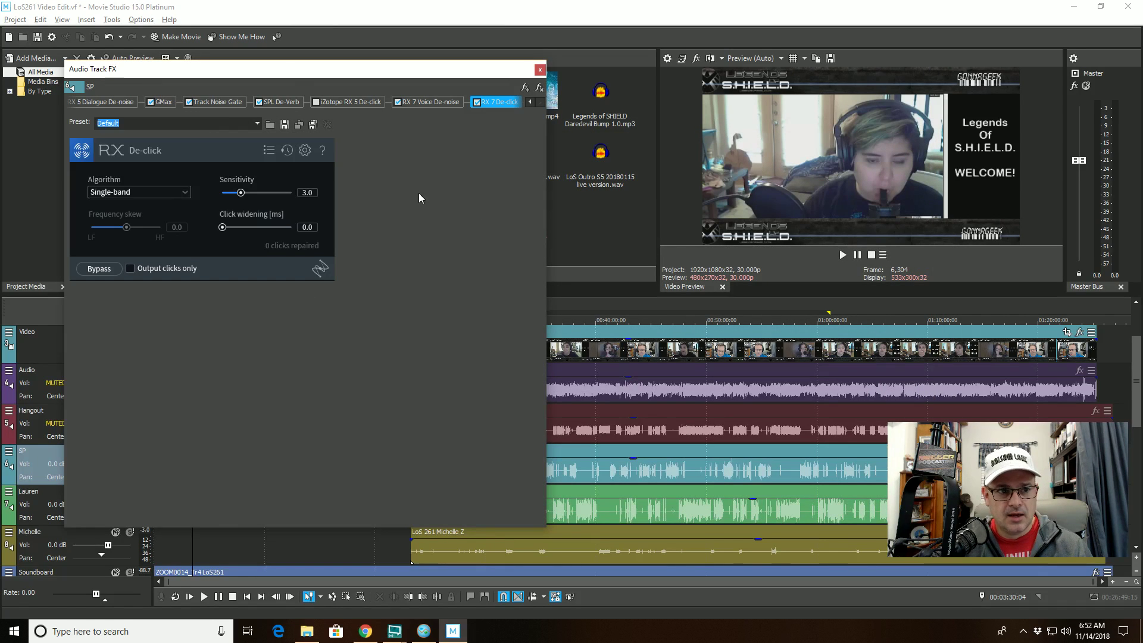
# - Move RX 7 Voice De-noise to the start of the SP effects chain and remove iZotope RX 5 Dialogue De-noise
pyautogui.moveTo(450, 104); pyautogui.dragTo(86, 107)
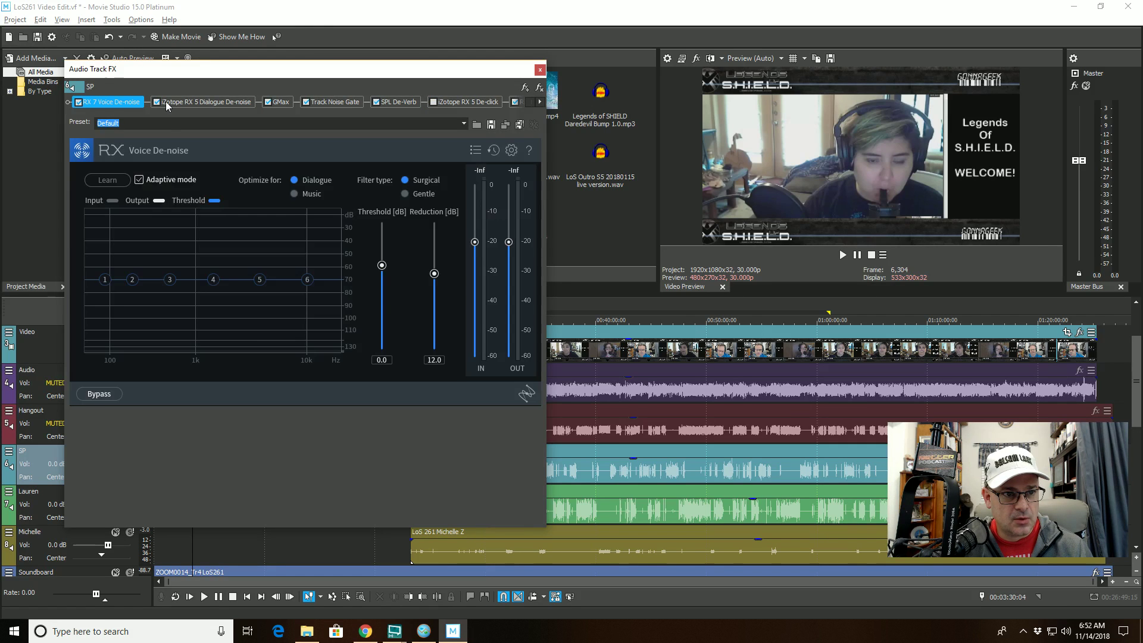
pyautogui.click(176, 102)
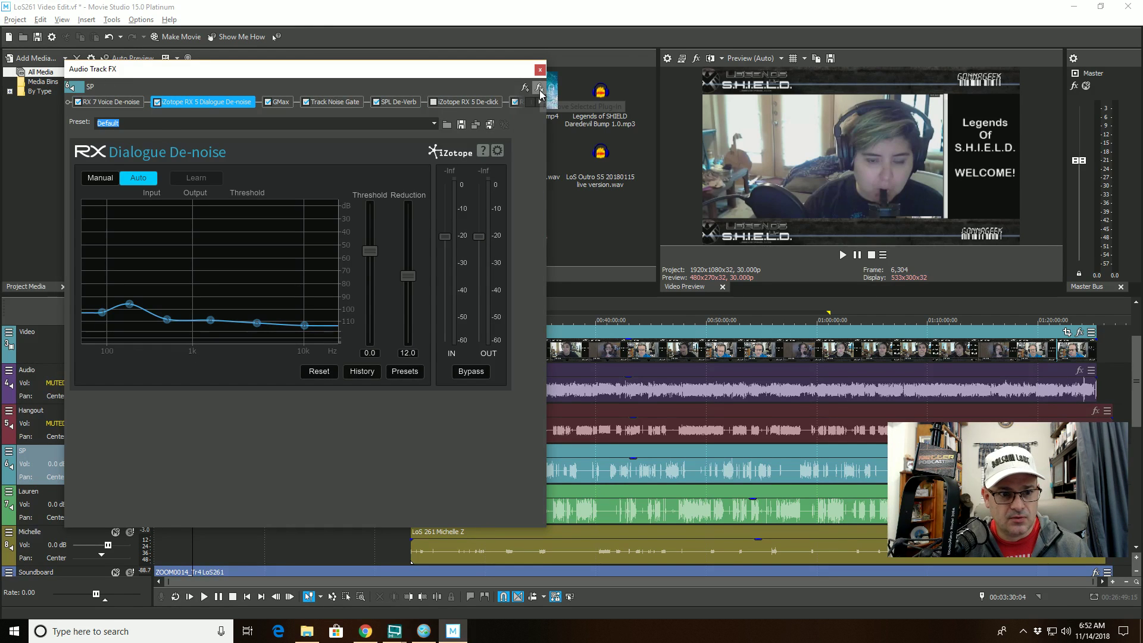
pyautogui.click(115, 103)
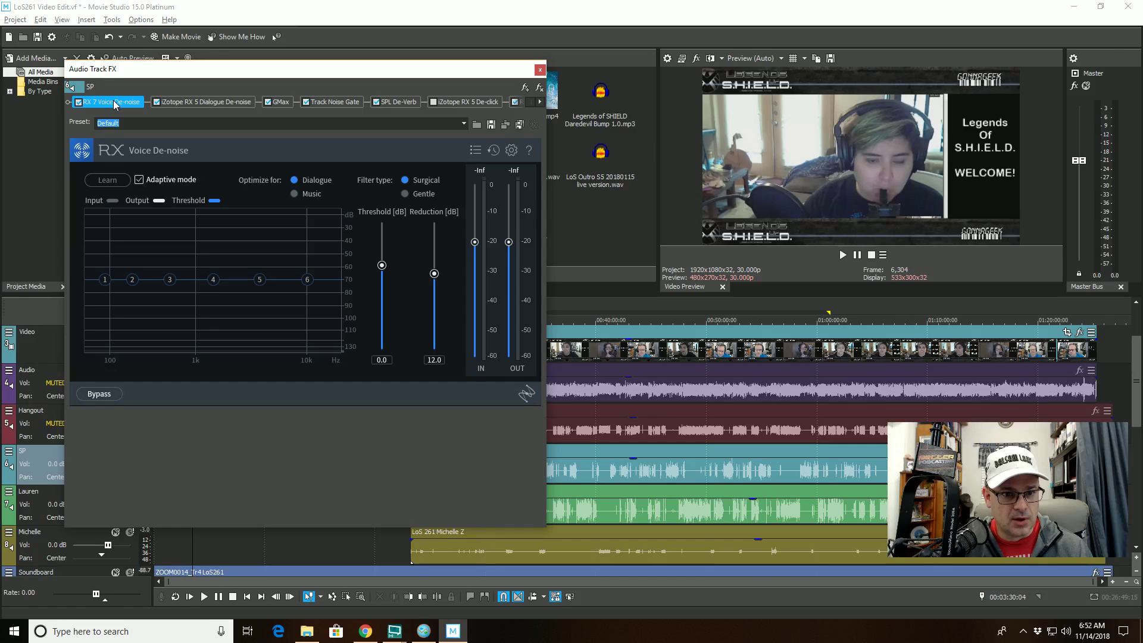
pyautogui.click(180, 102)
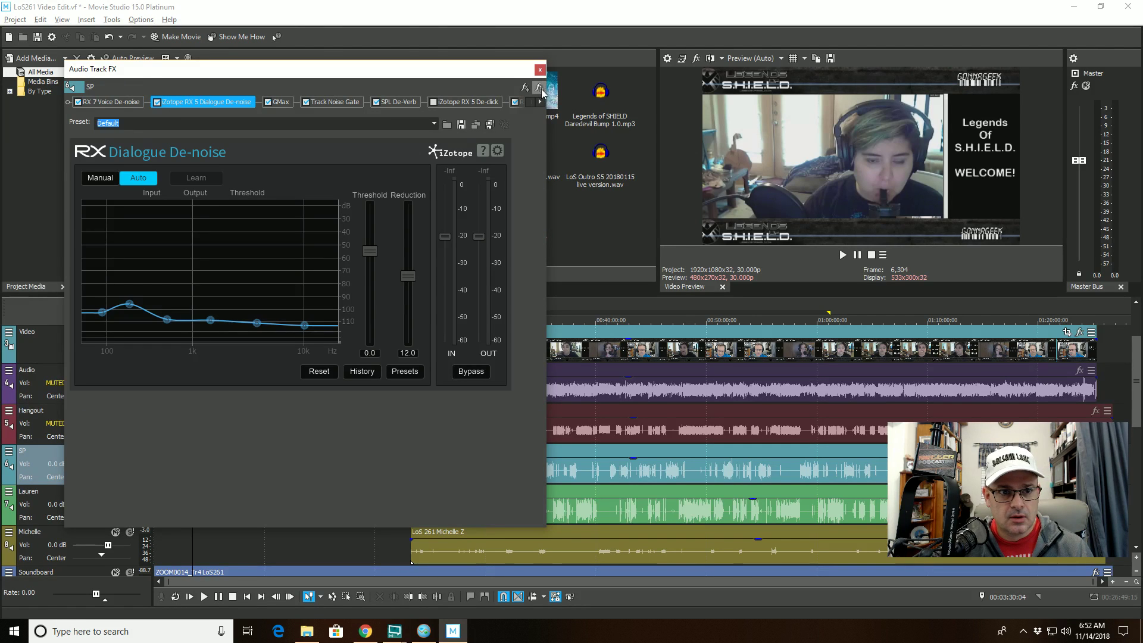
pyautogui.click(540, 89)
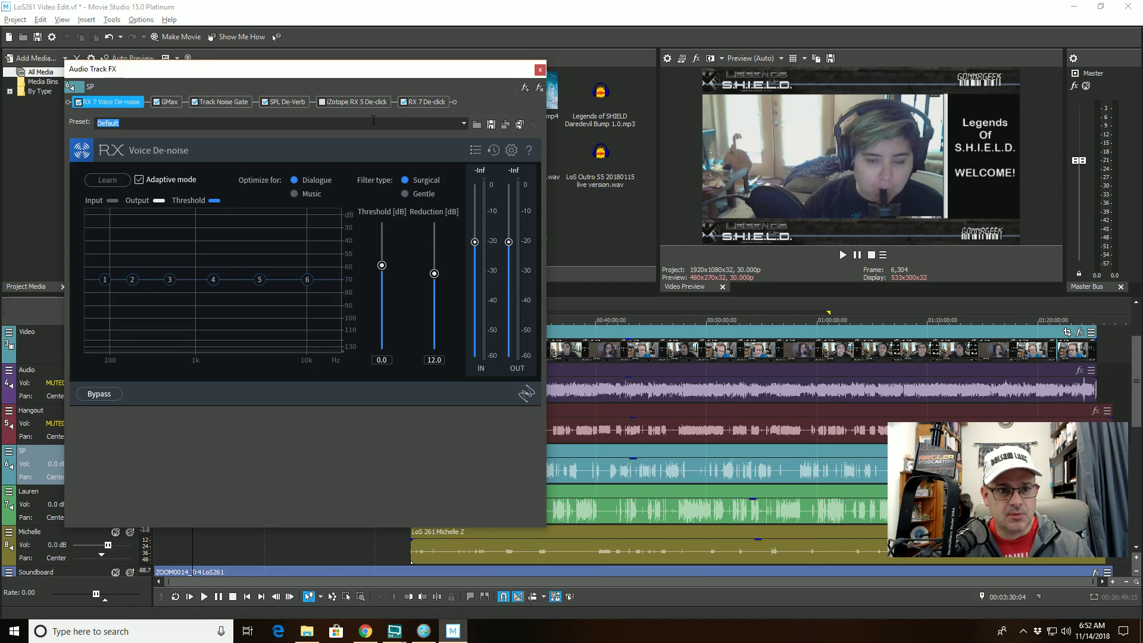
# - Replace iZotope RX 5 De-click in the SP effects chain with RX 7 De-click, leaving the new plug-in disabled after SPL De-Verb
pyautogui.click(417, 103)
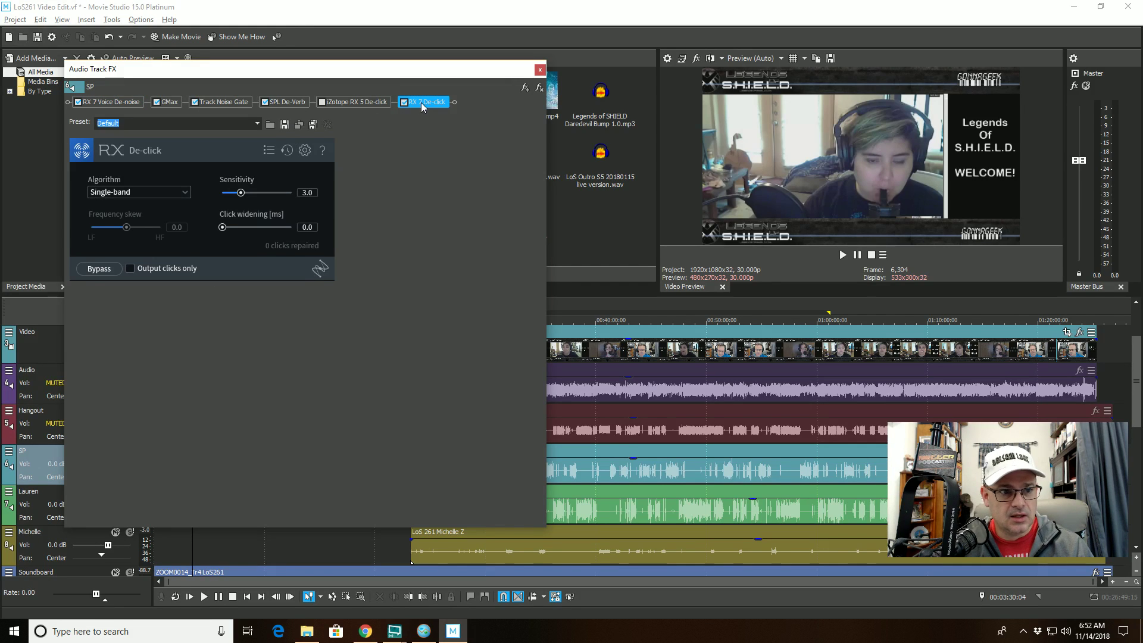
pyautogui.moveTo(416, 102); pyautogui.dragTo(324, 105)
pyautogui.click(323, 103)
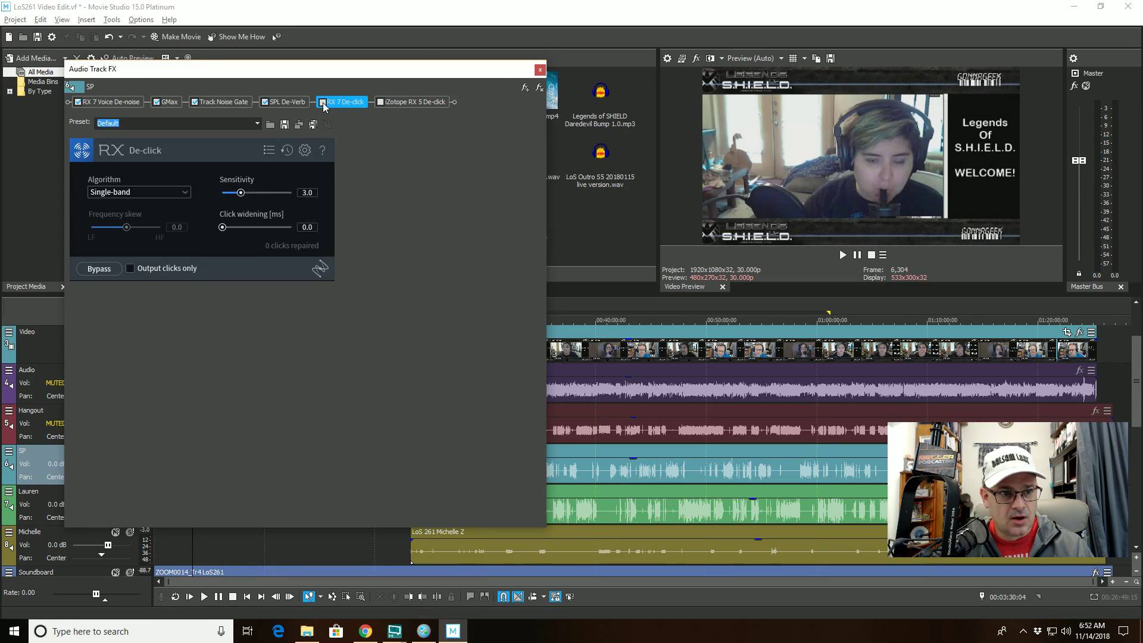
pyautogui.click(391, 106)
pyautogui.click(539, 87)
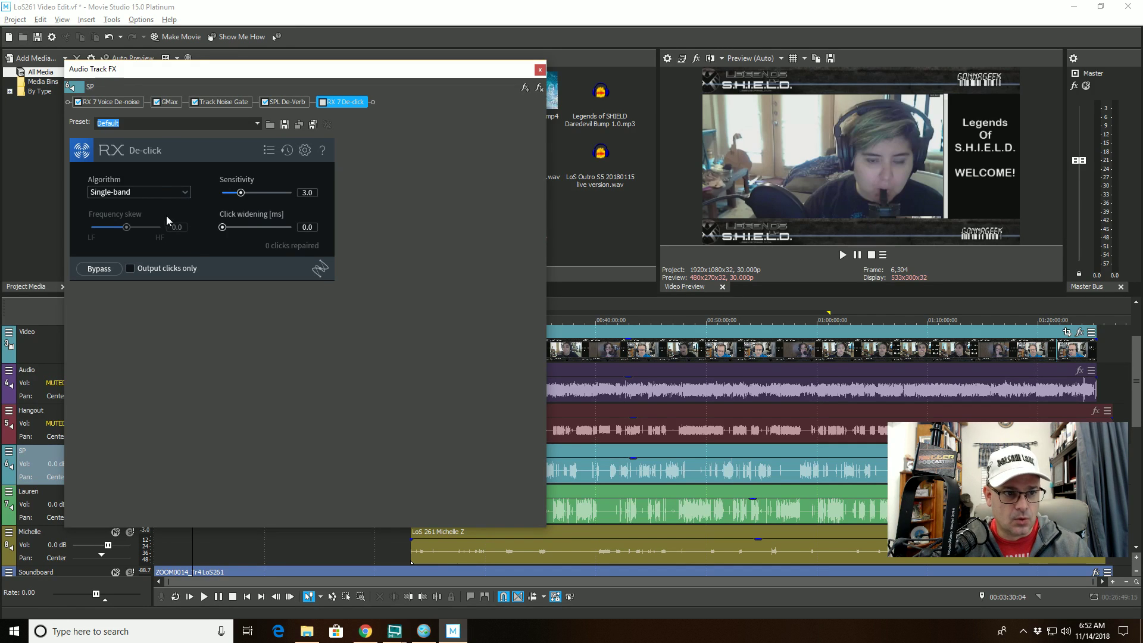
# - Examine the RX 7 De-click plug-in's algorithm choices and general settings without changing them
pyautogui.click(165, 193)
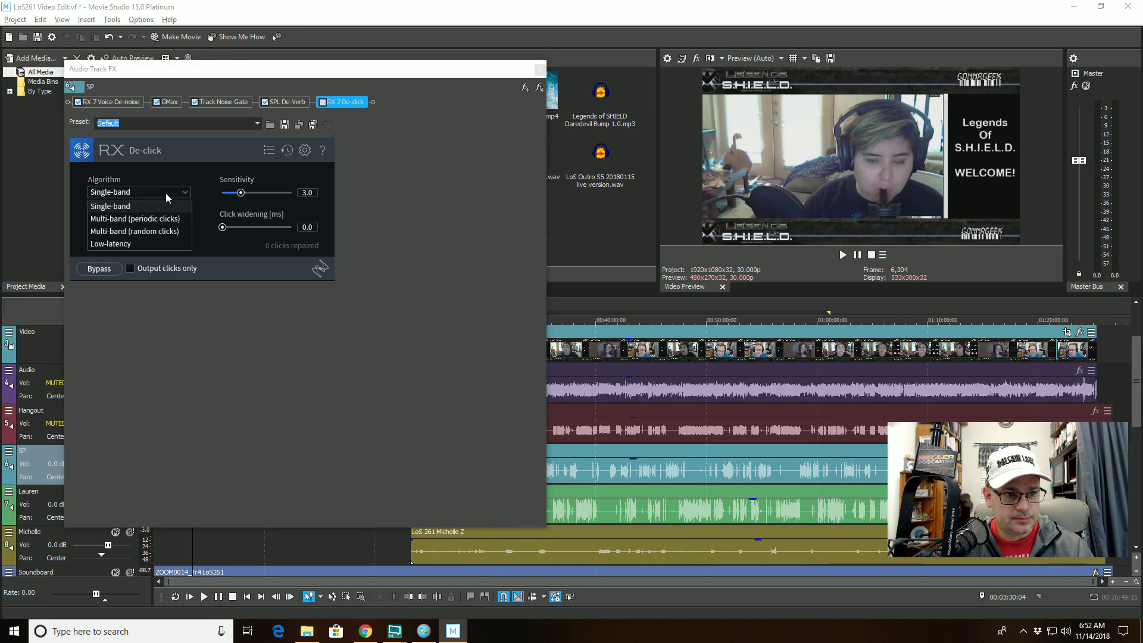
pyautogui.click(393, 216)
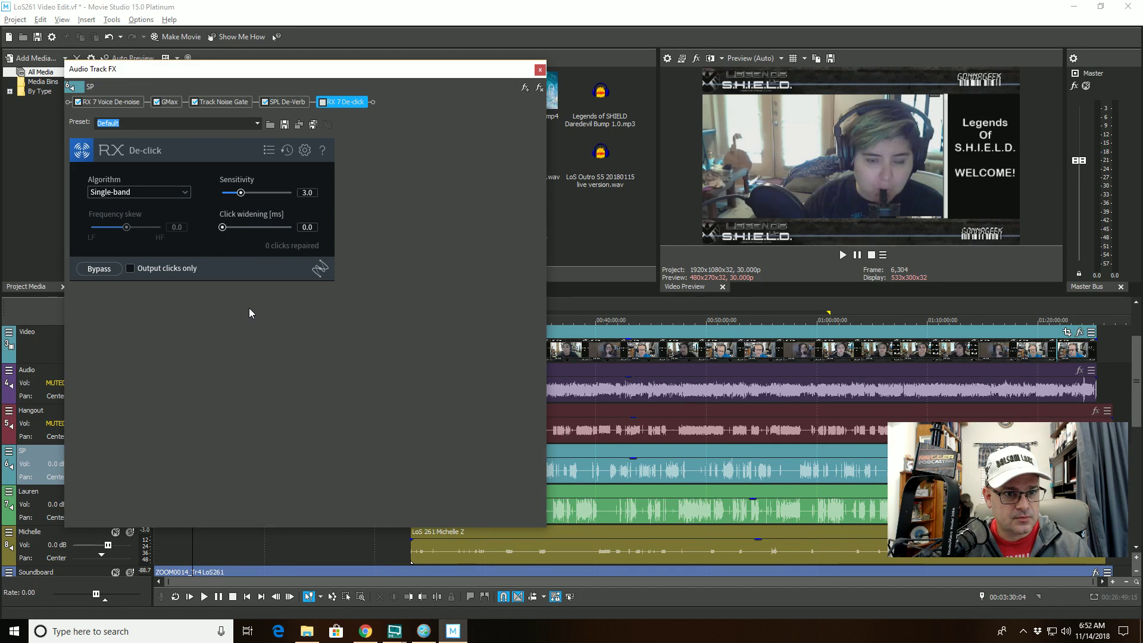
pyautogui.click(304, 151)
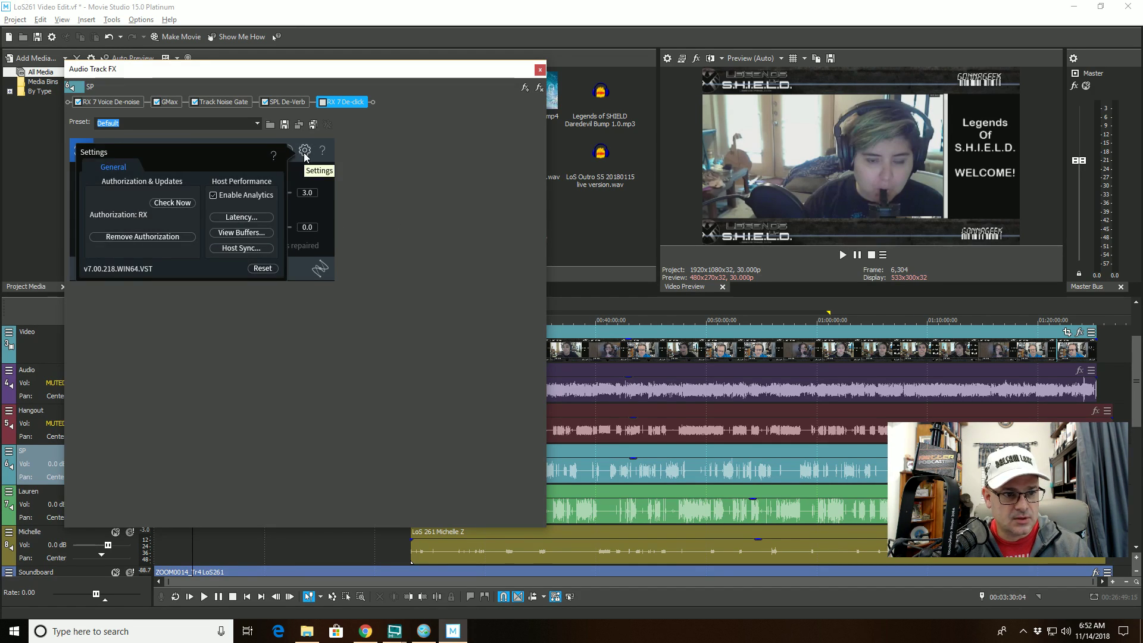
pyautogui.click(304, 153)
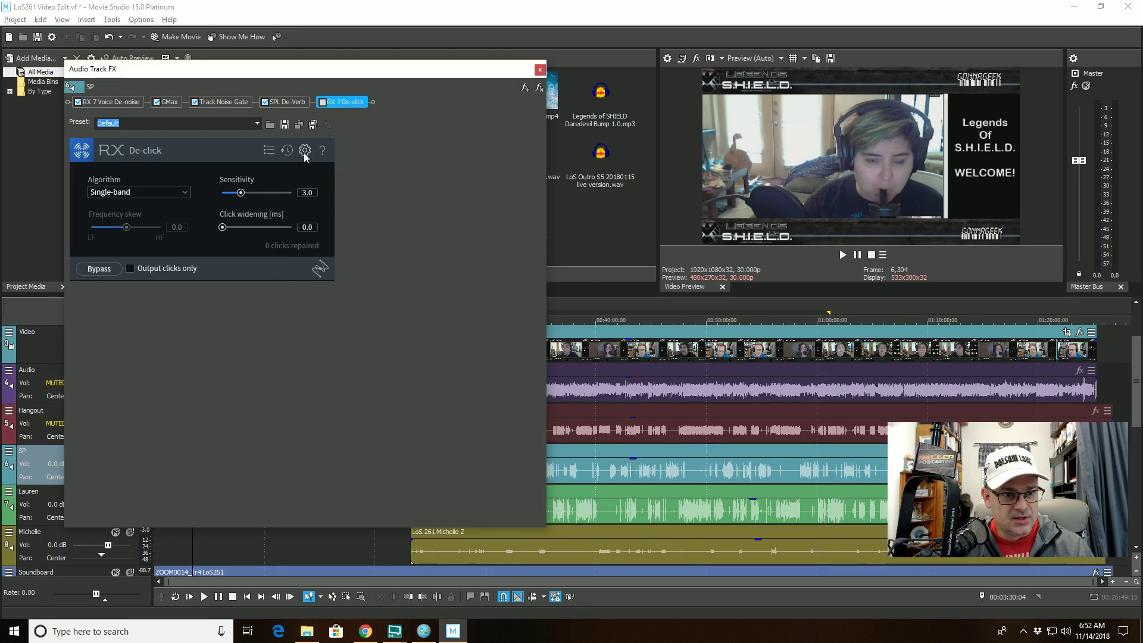
# - Review the RX 7 De-click history and presets, and add a new preset to its preset manager
pyautogui.click(287, 151)
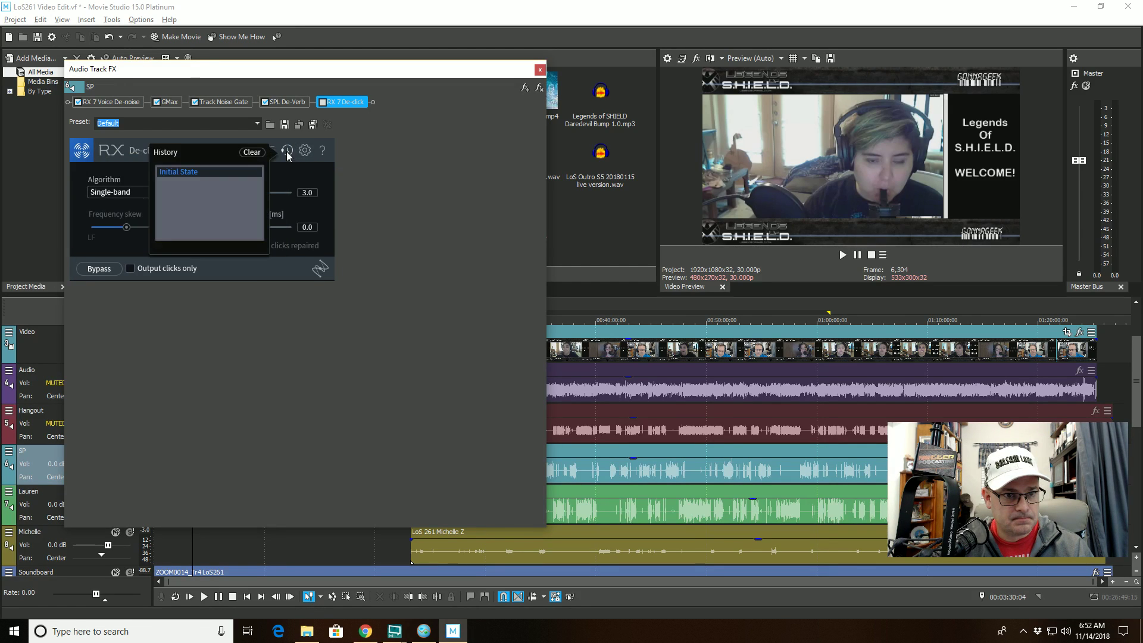
pyautogui.click(266, 154)
pyautogui.click(265, 154)
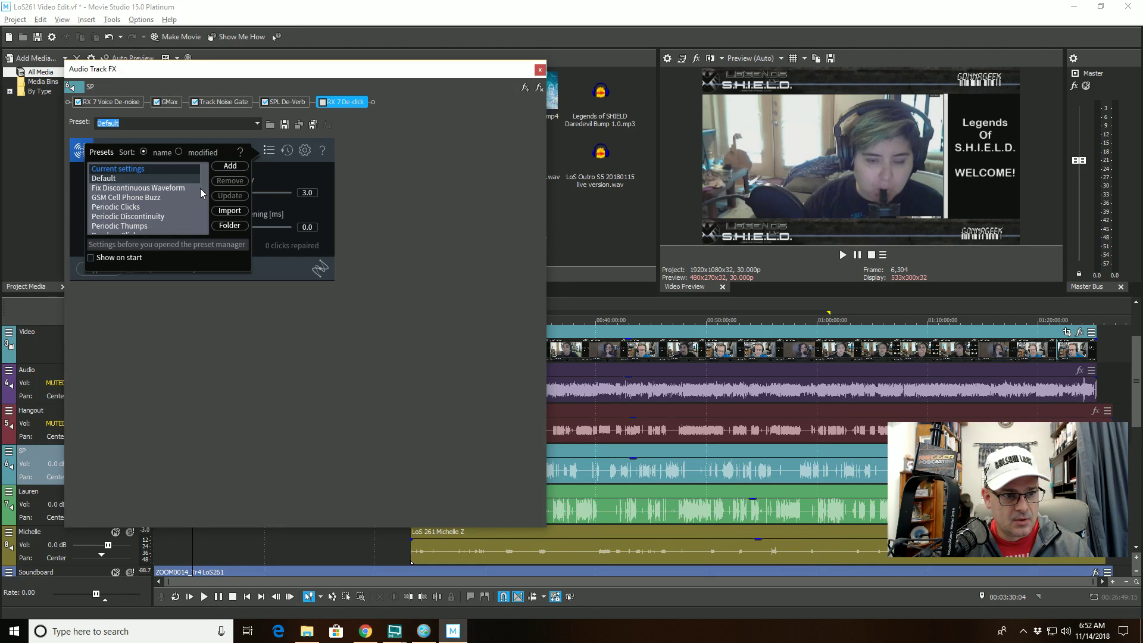
pyautogui.scroll(-2, 183, 206)
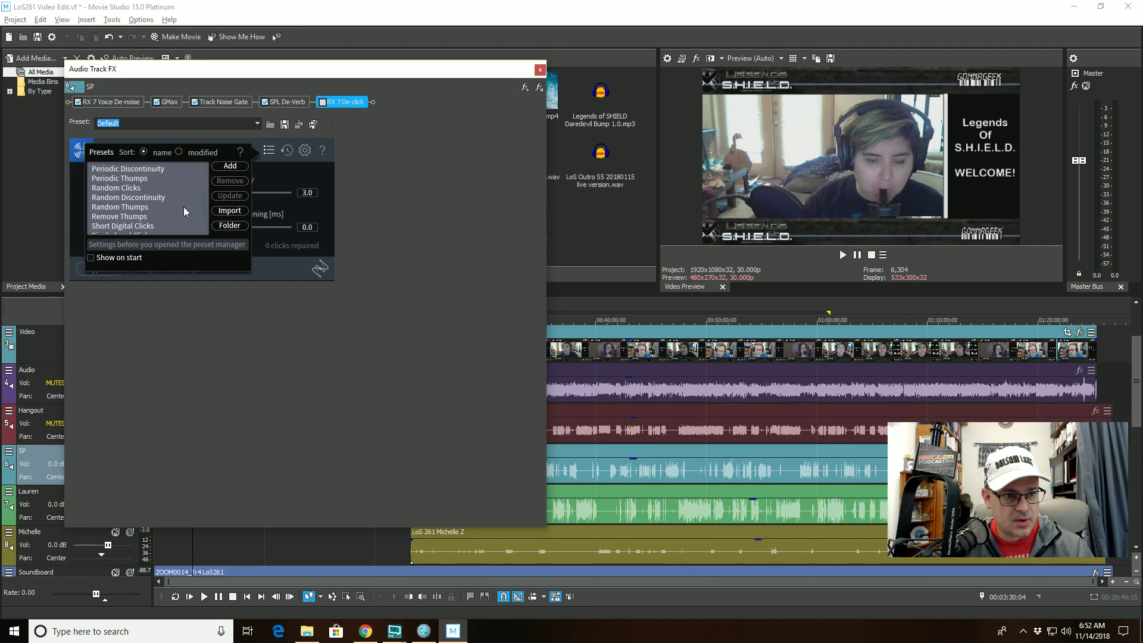
pyautogui.click(159, 188)
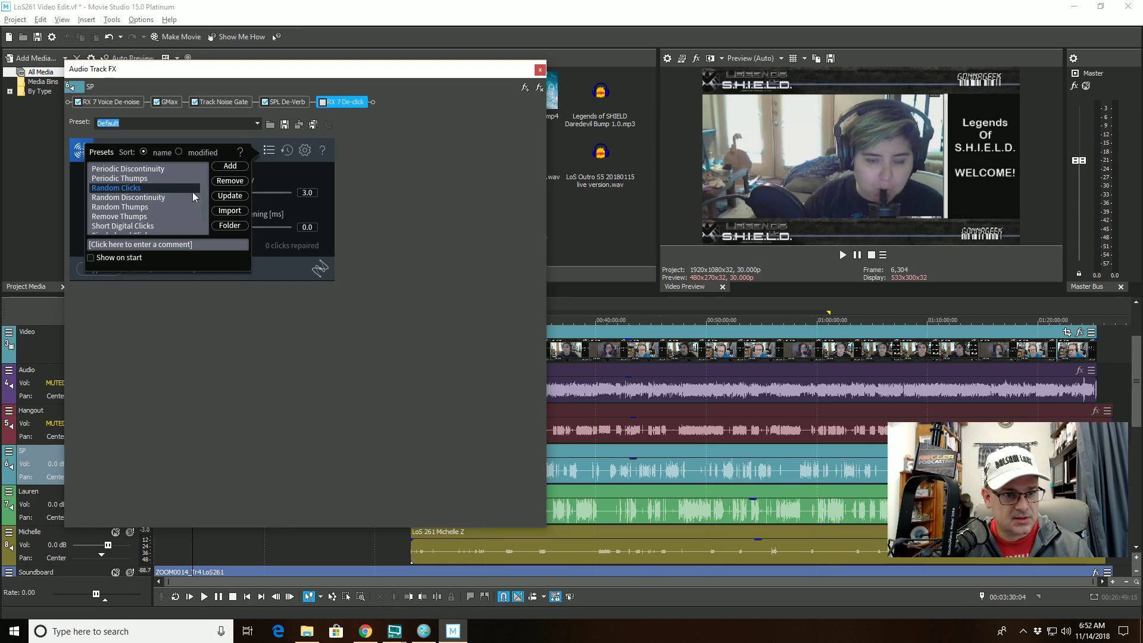
pyautogui.click(233, 166)
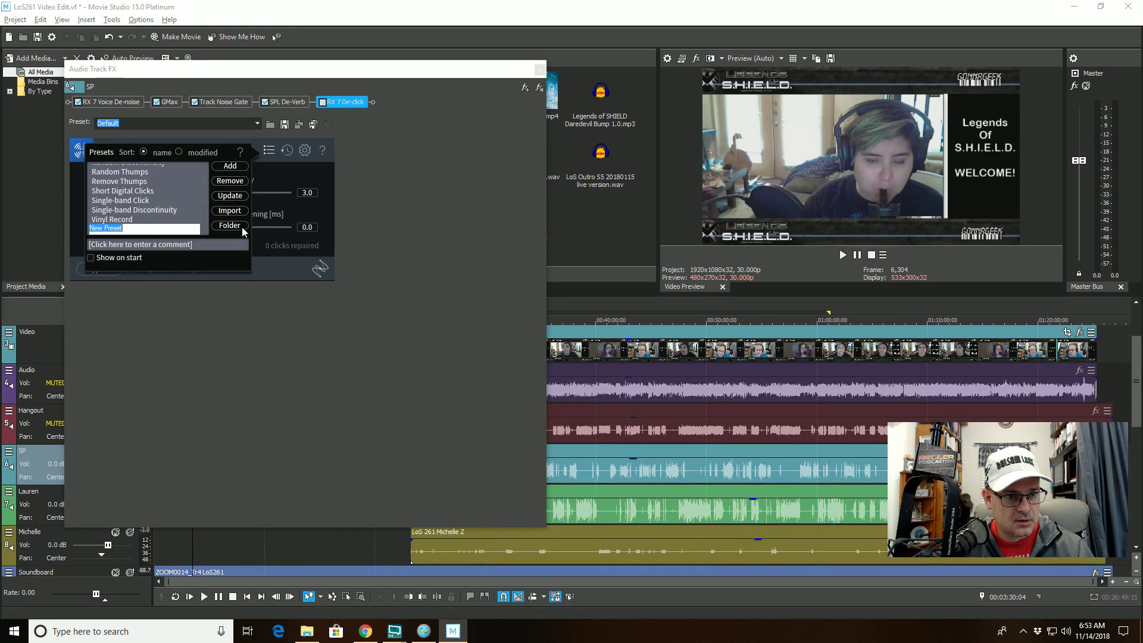
pyautogui.click(195, 298)
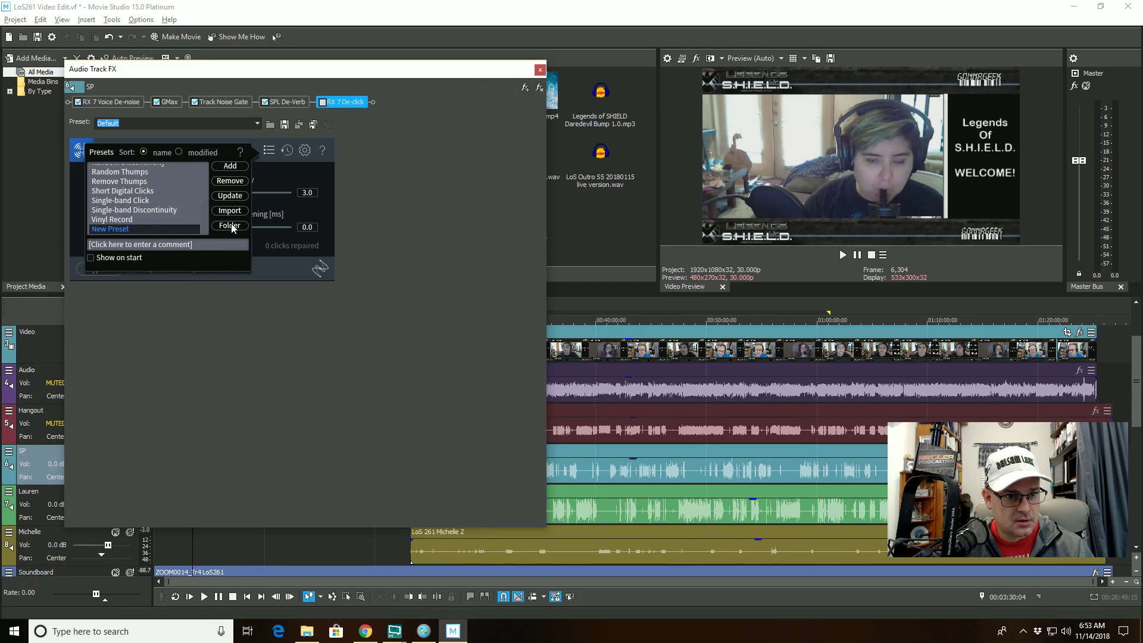
# - Update the Random Clicks preset of RX 7 De-click with the current settings and close the preset manager
pyautogui.scroll(5, 152, 216)
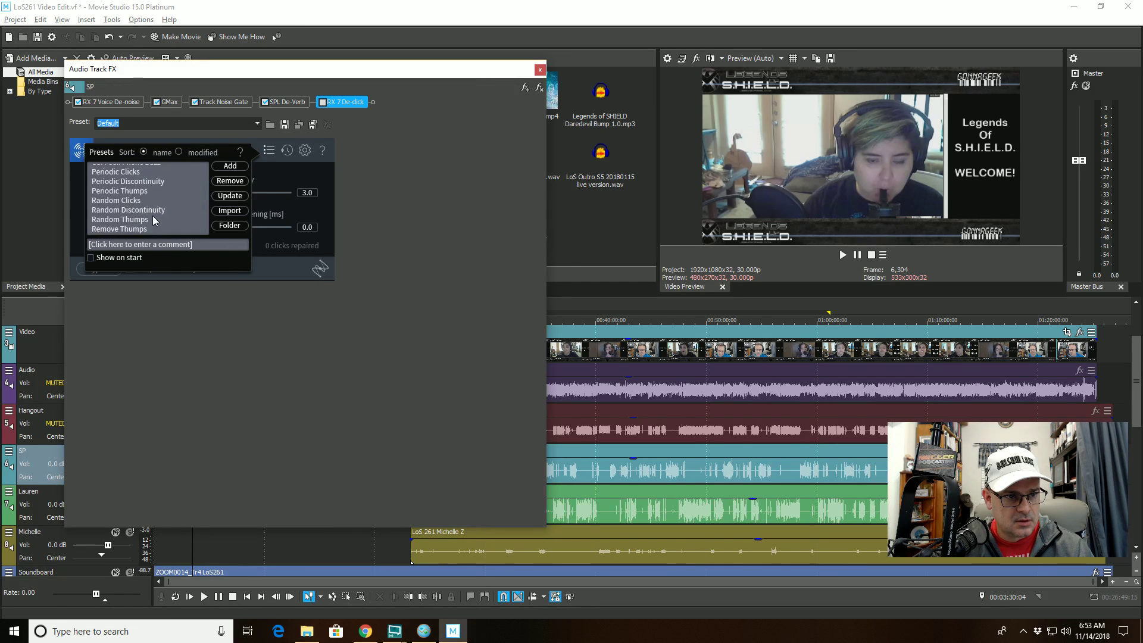
pyautogui.scroll(-1, 153, 215)
pyautogui.click(142, 200)
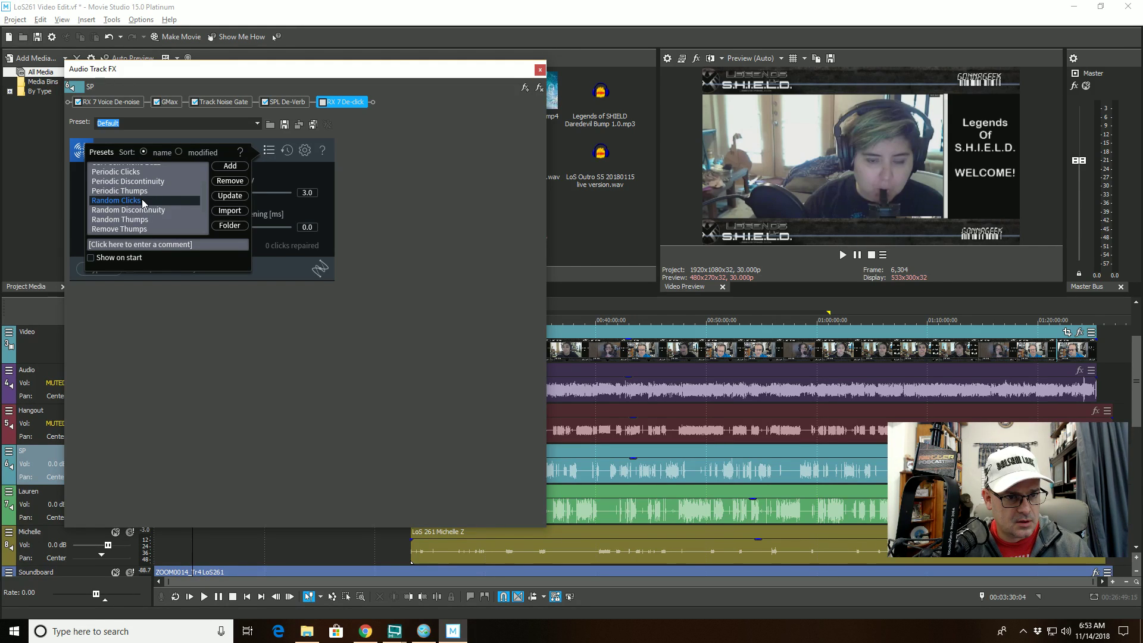
pyautogui.click(142, 200)
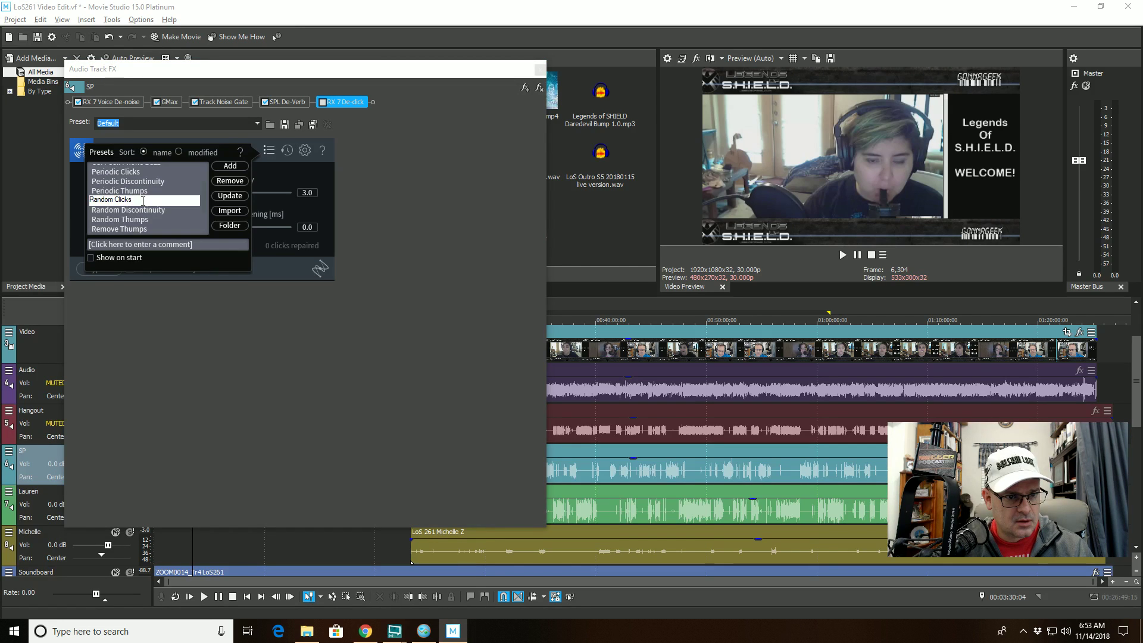
pyautogui.click(152, 218)
pyautogui.click(148, 201)
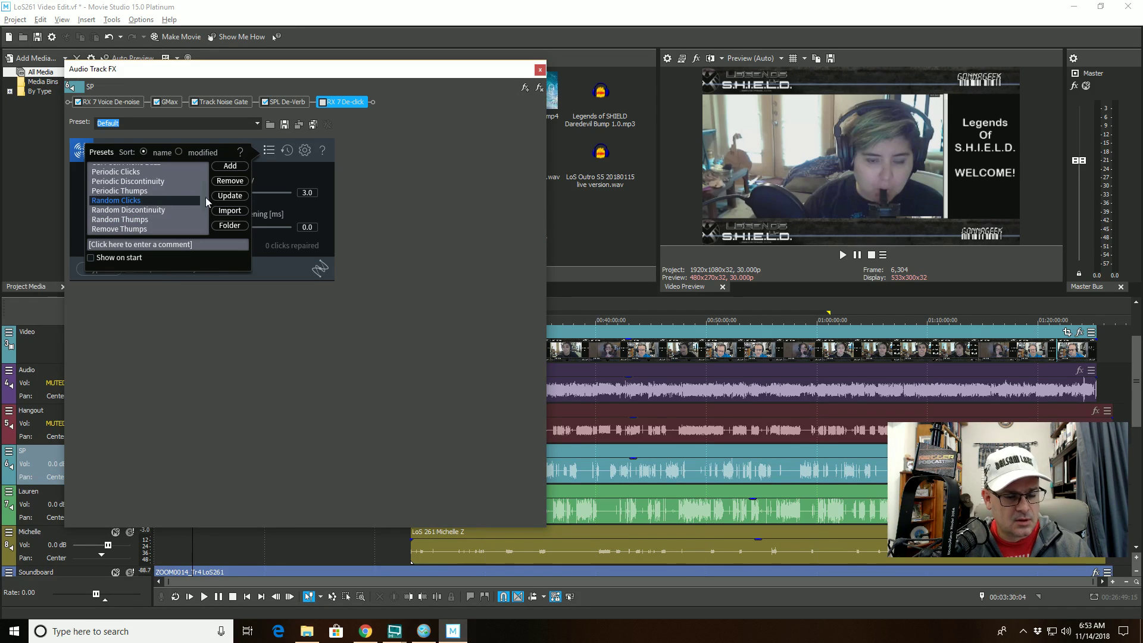
pyautogui.click(241, 197)
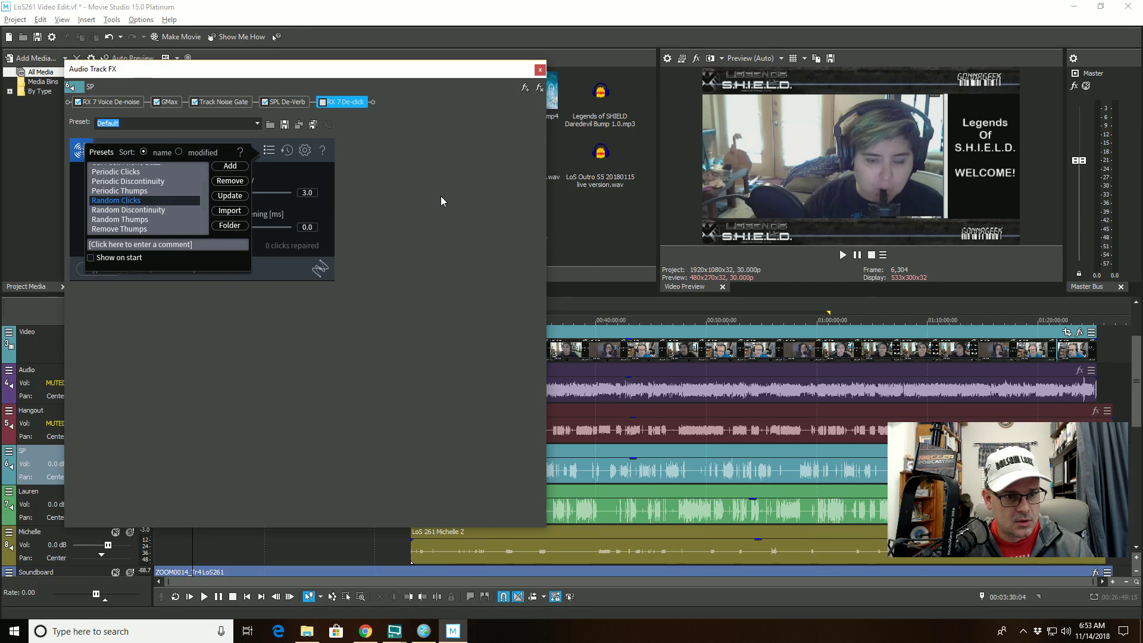
pyautogui.click(267, 150)
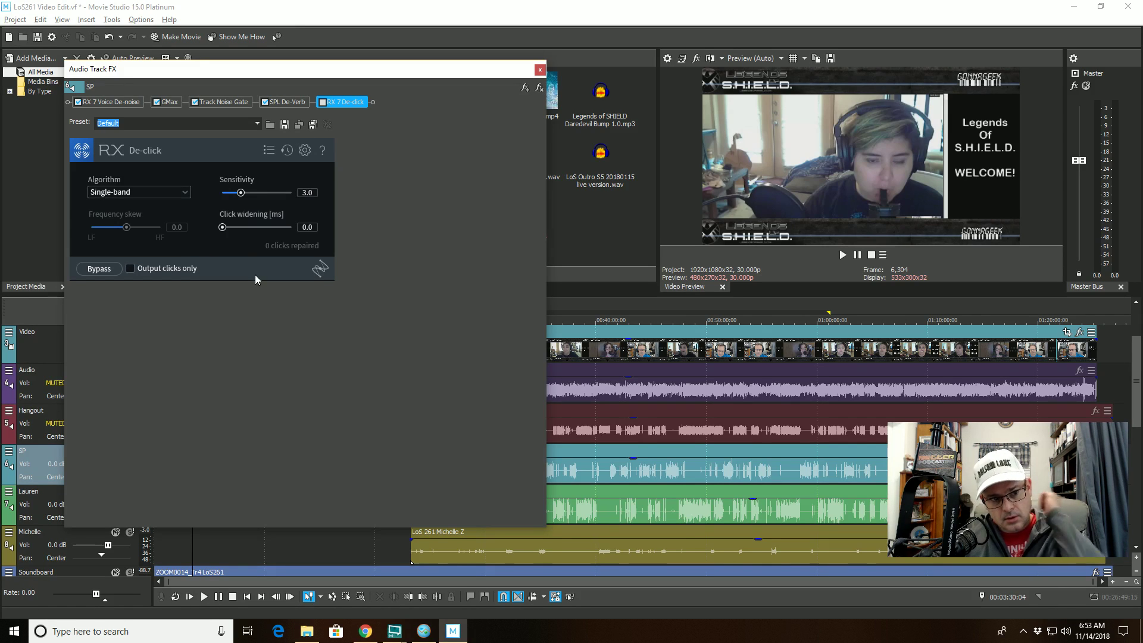
# - Review the RX 7 Voice De-noise, Track Noise Gate and SPL De-Verb settings in the SP track's effects chain
pyautogui.click(121, 102)
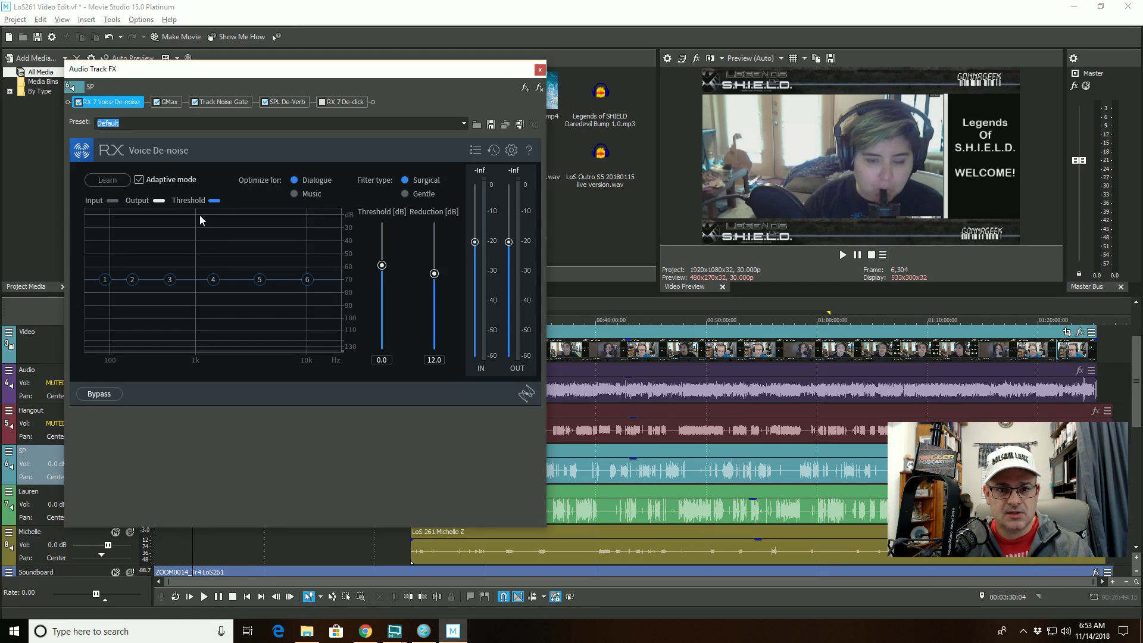
pyautogui.click(220, 102)
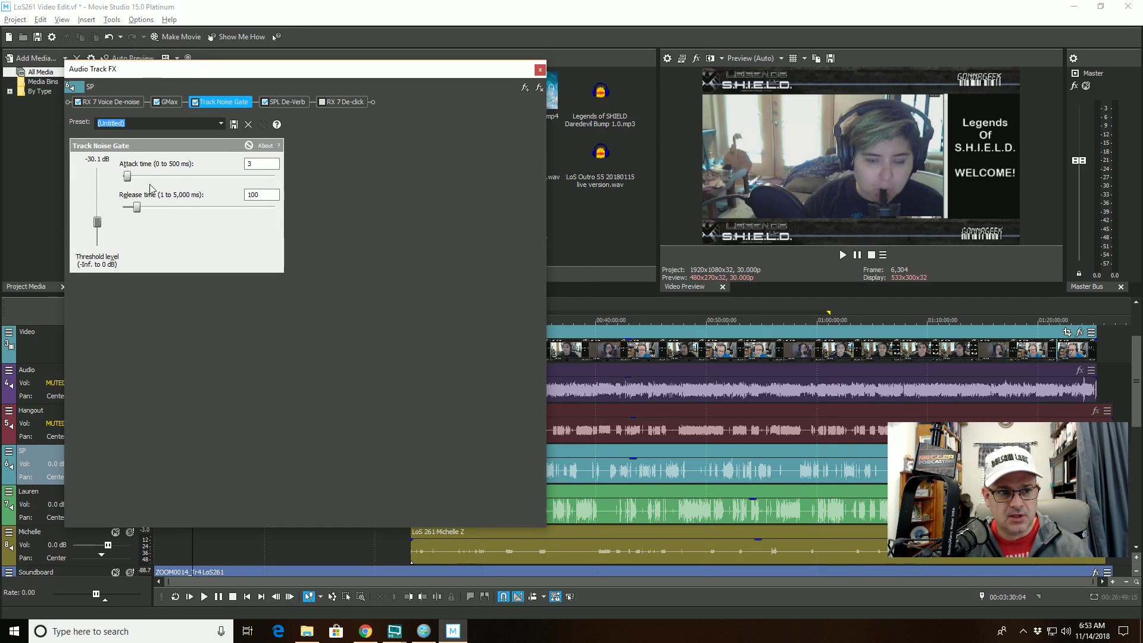
pyautogui.click(278, 103)
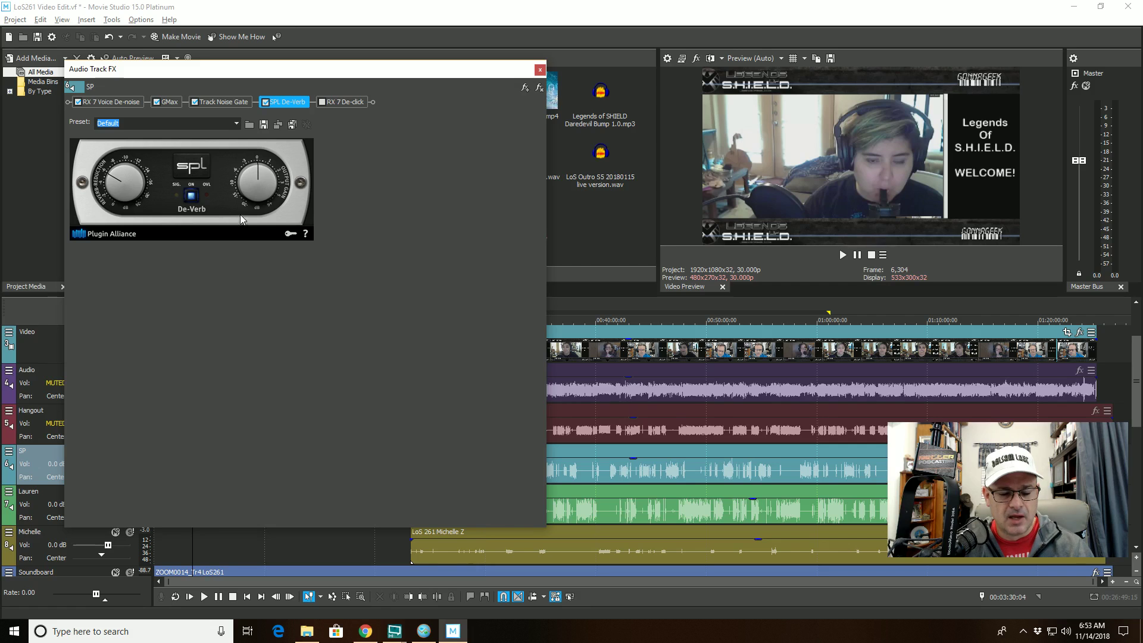
pyautogui.click(539, 70)
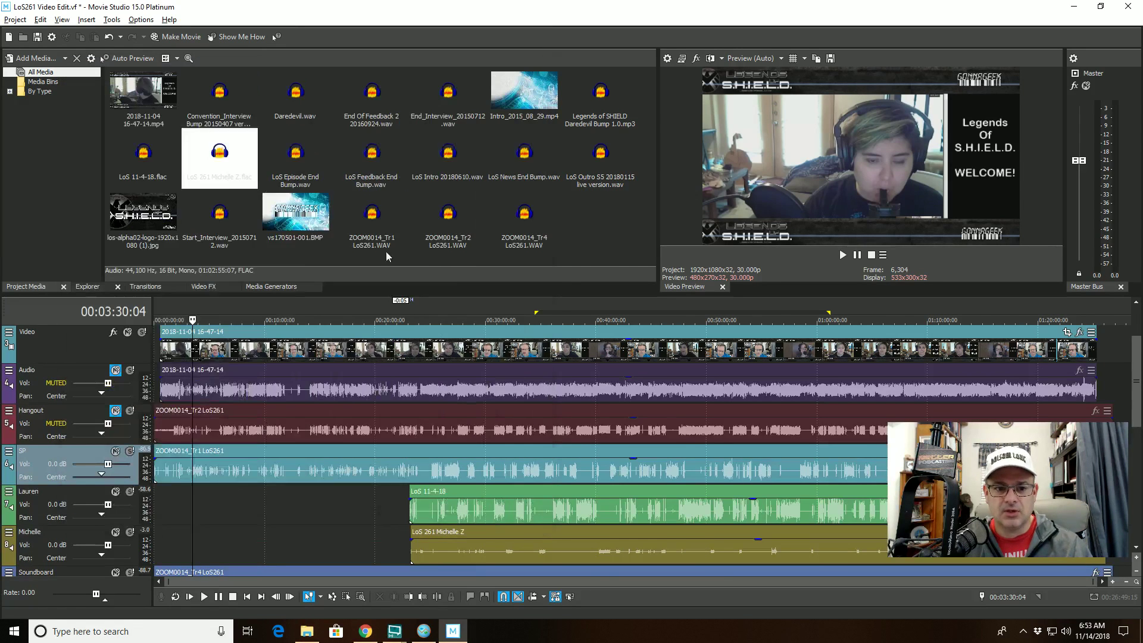
# - Examine the effects chains of audio tracks 7 and 8 without changing their plug-ins
pyautogui.click(10, 492)
pyautogui.click(27, 519)
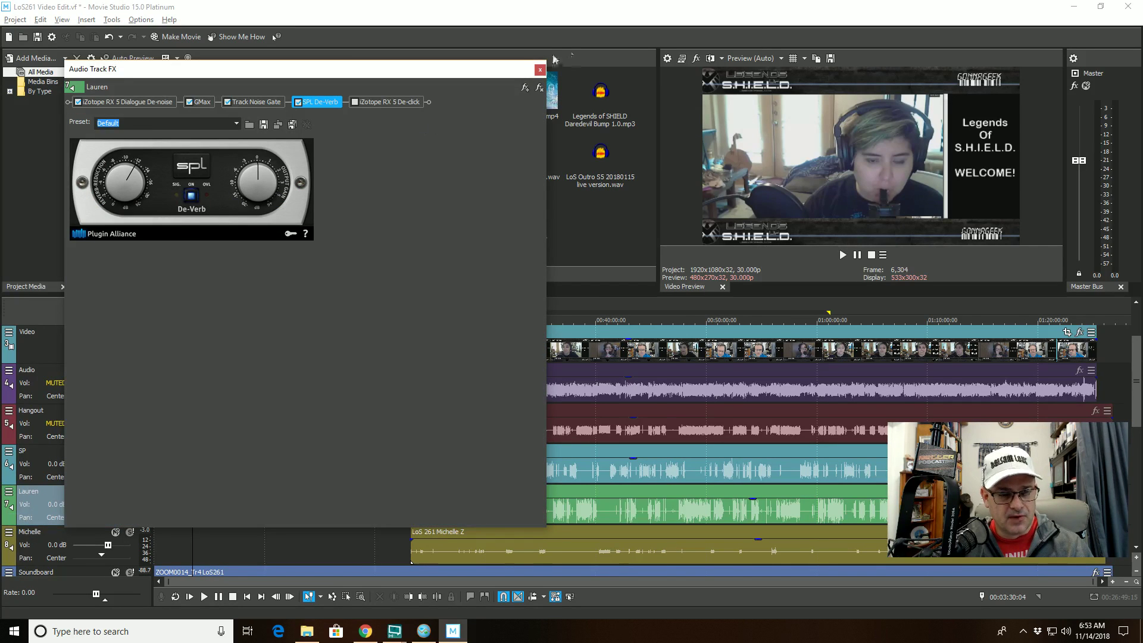
pyautogui.click(539, 71)
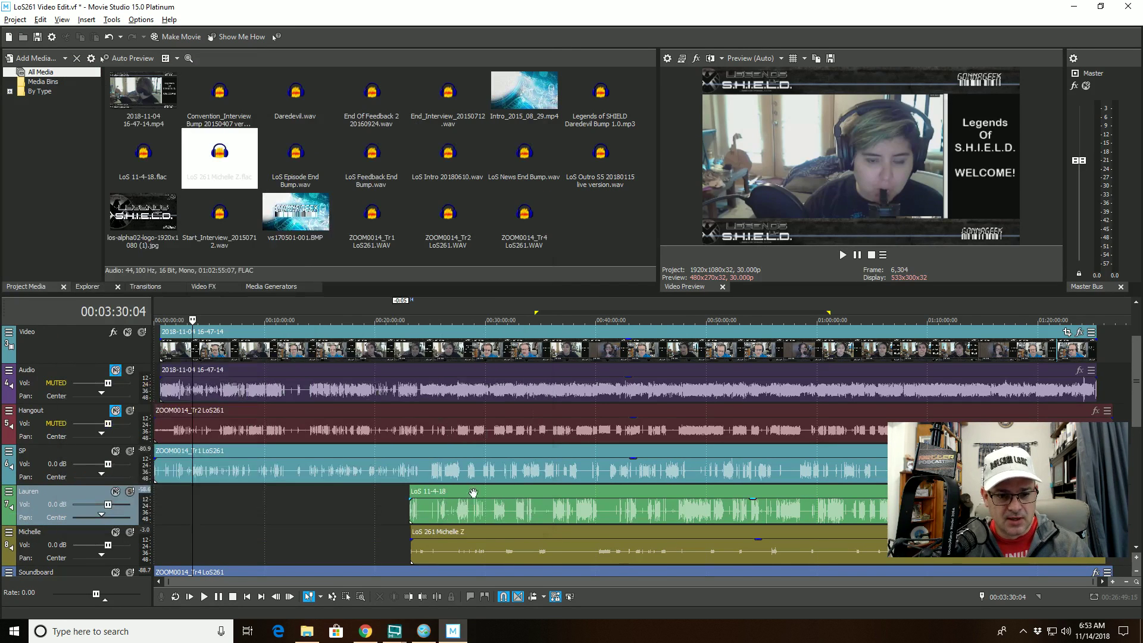
pyautogui.click(10, 532)
pyautogui.click(33, 560)
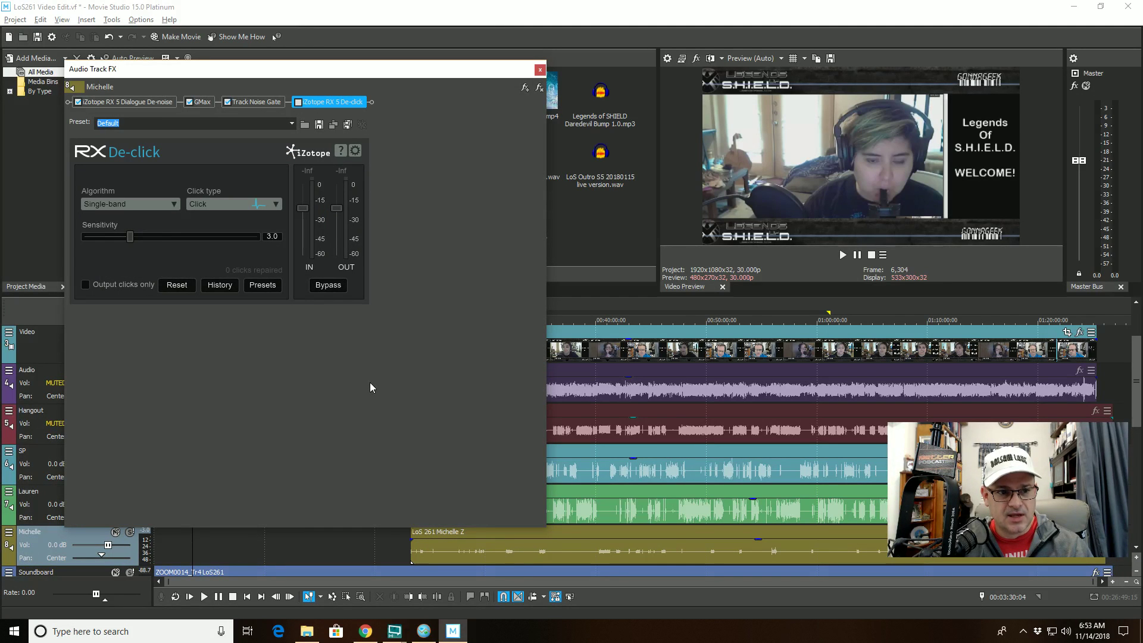
pyautogui.click(539, 70)
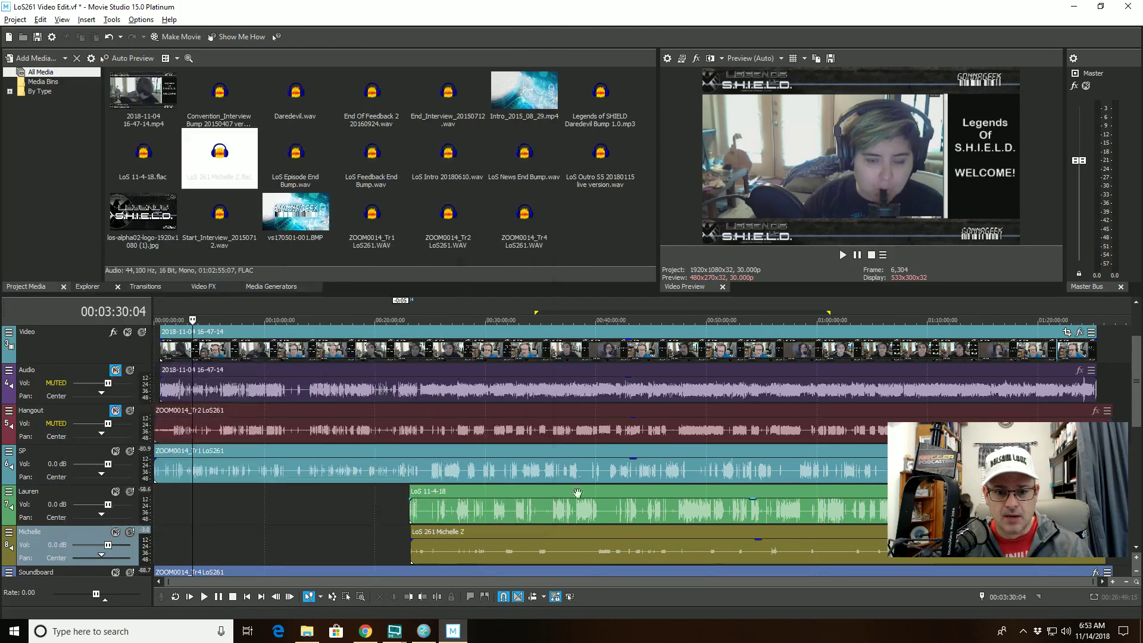
# - Recheck the effects chain of audio track 7 and save the project
pyautogui.scroll(-2, 1131, 430)
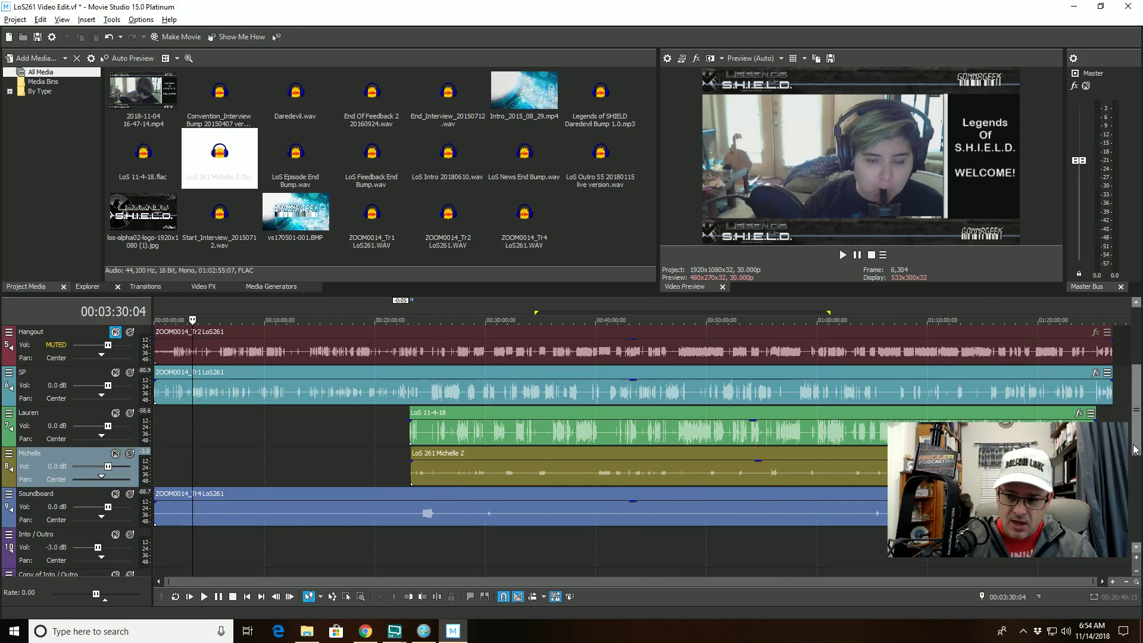
pyautogui.scroll(2, 1135, 428)
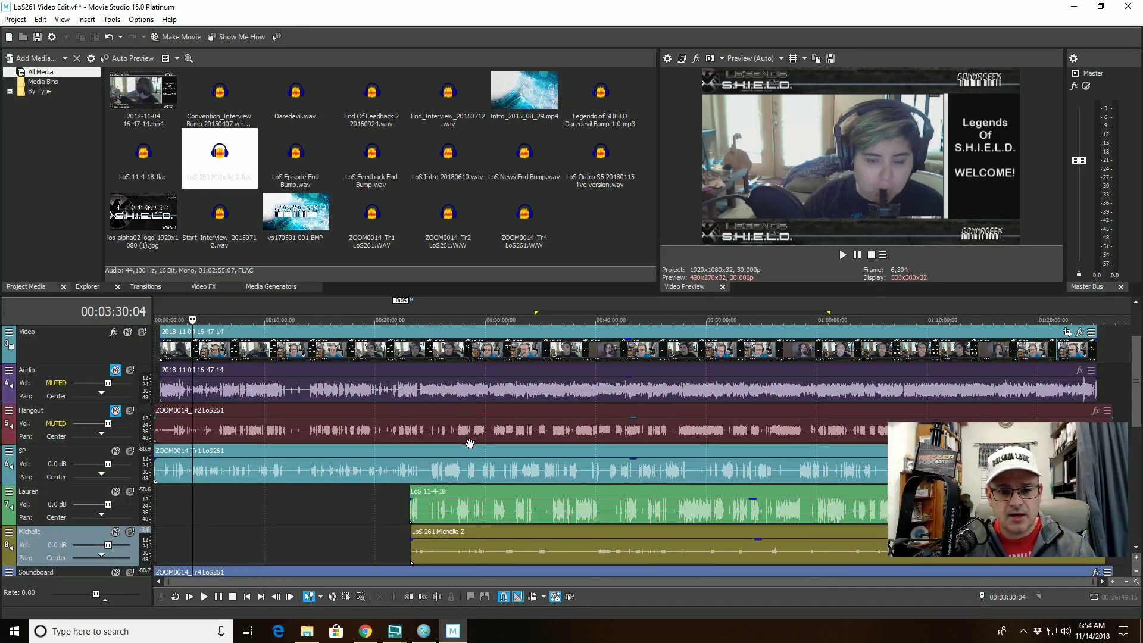
pyautogui.click(9, 491)
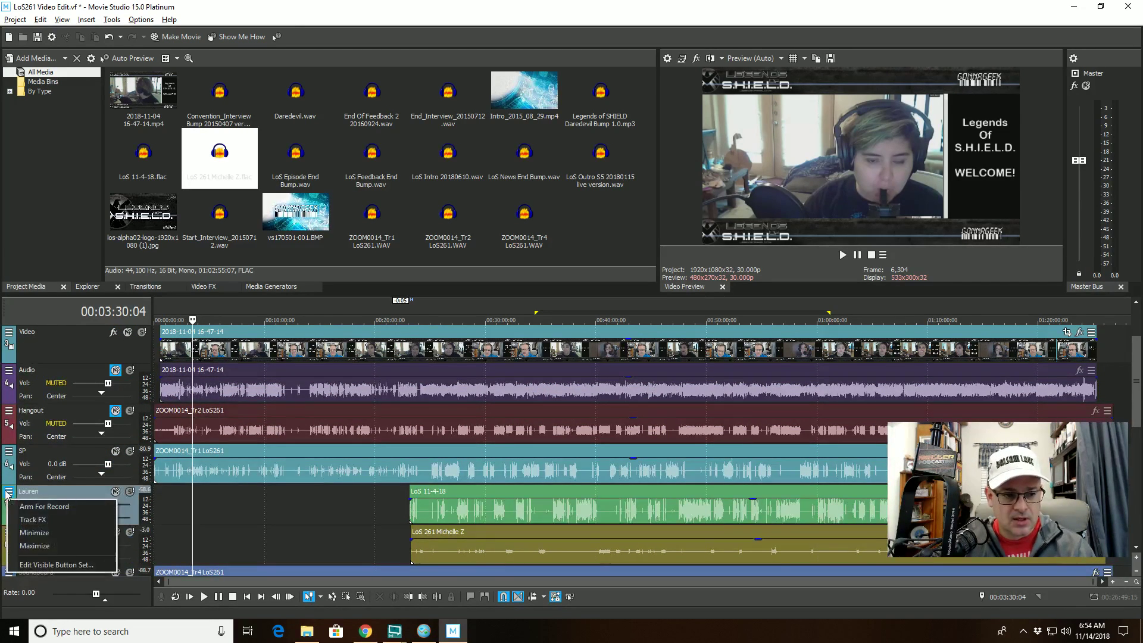
pyautogui.click(33, 519)
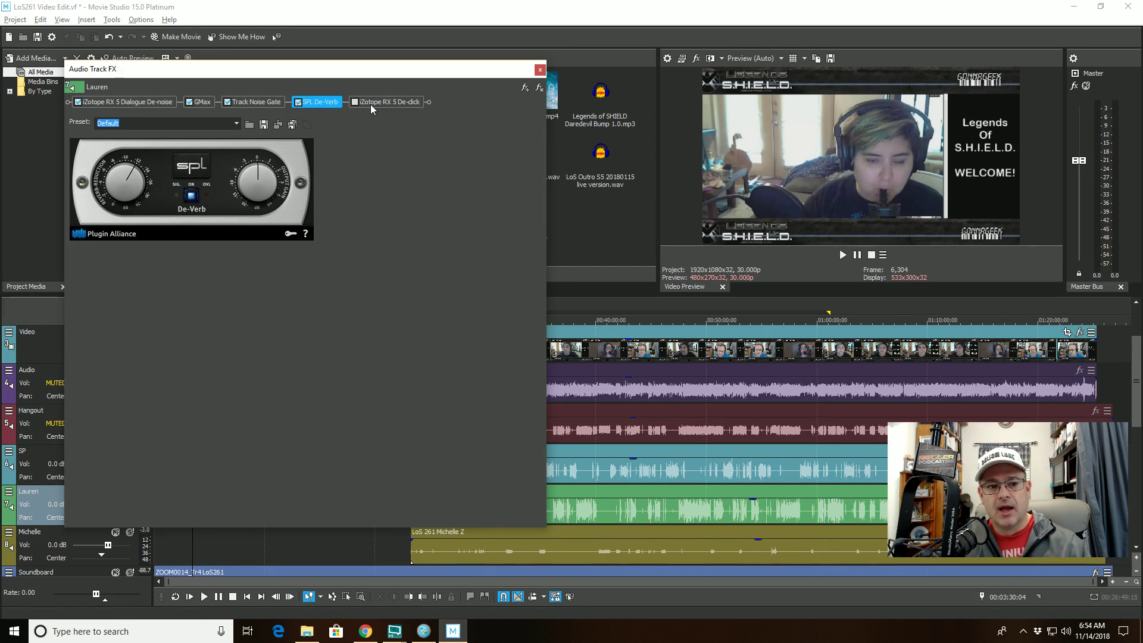
pyautogui.click(540, 69)
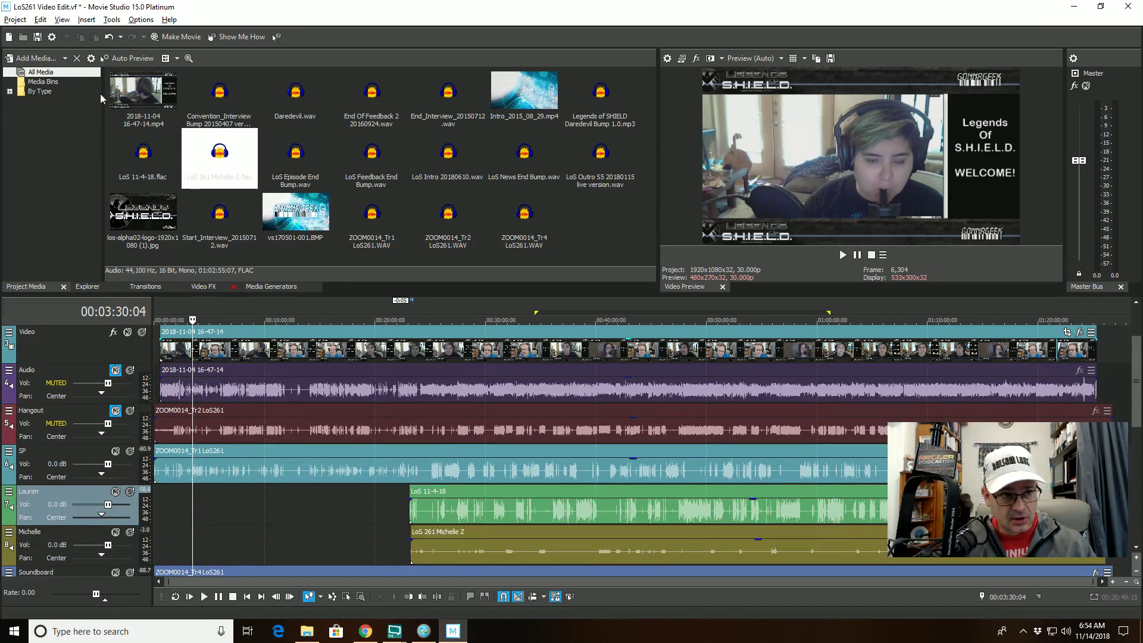
pyautogui.click(23, 21)
pyautogui.click(27, 78)
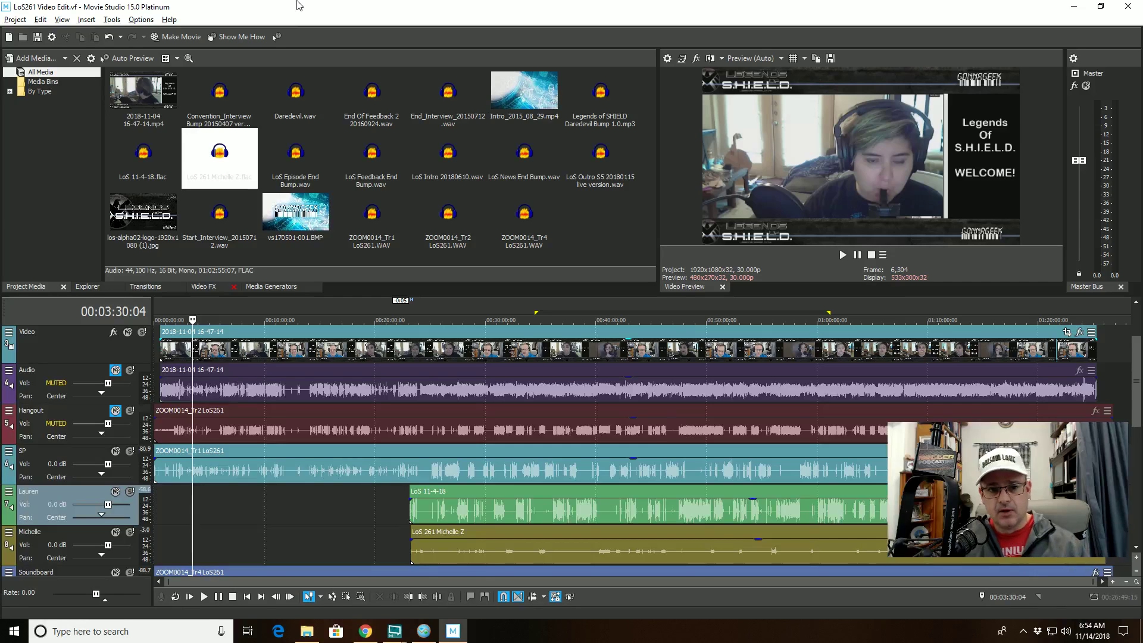
# - Mark the time range from the project start to about 00:24:56, and select the SP clip with the cursor near 00:07:00
pyautogui.click(462, 530)
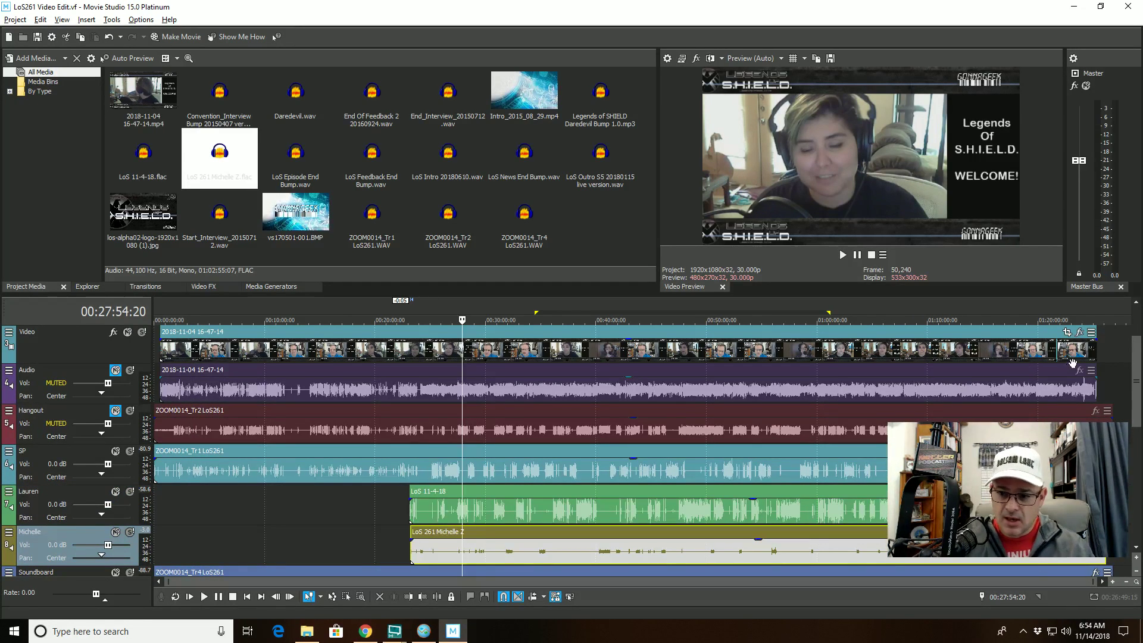
pyautogui.scroll(-2, 1130, 370)
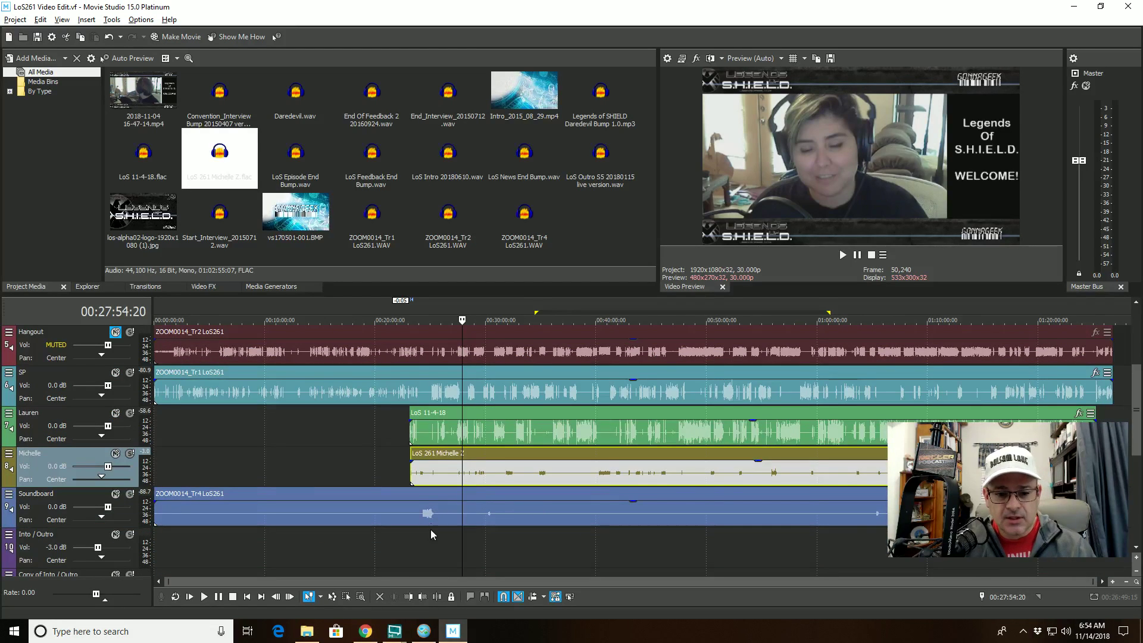
pyautogui.moveTo(426, 534); pyautogui.dragTo(155, 530)
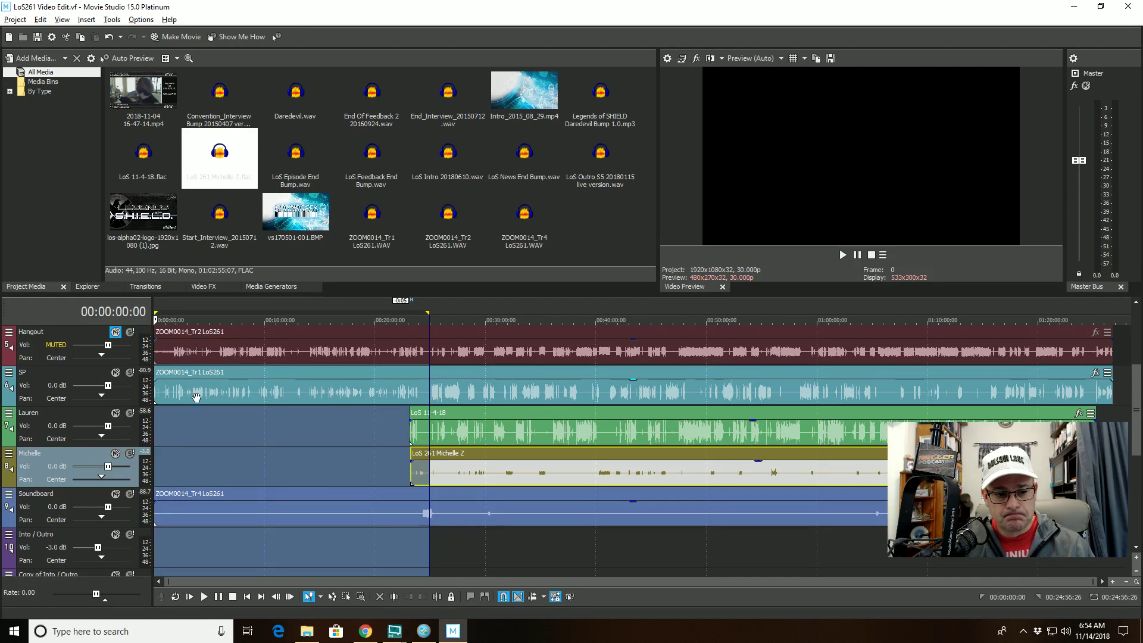
pyautogui.click(231, 392)
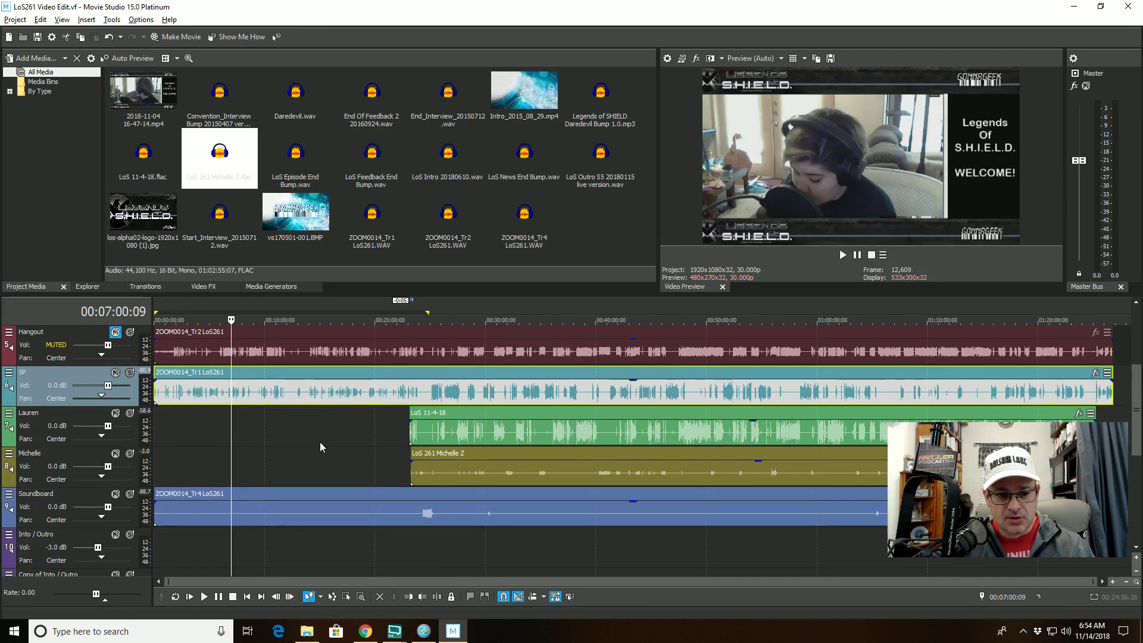